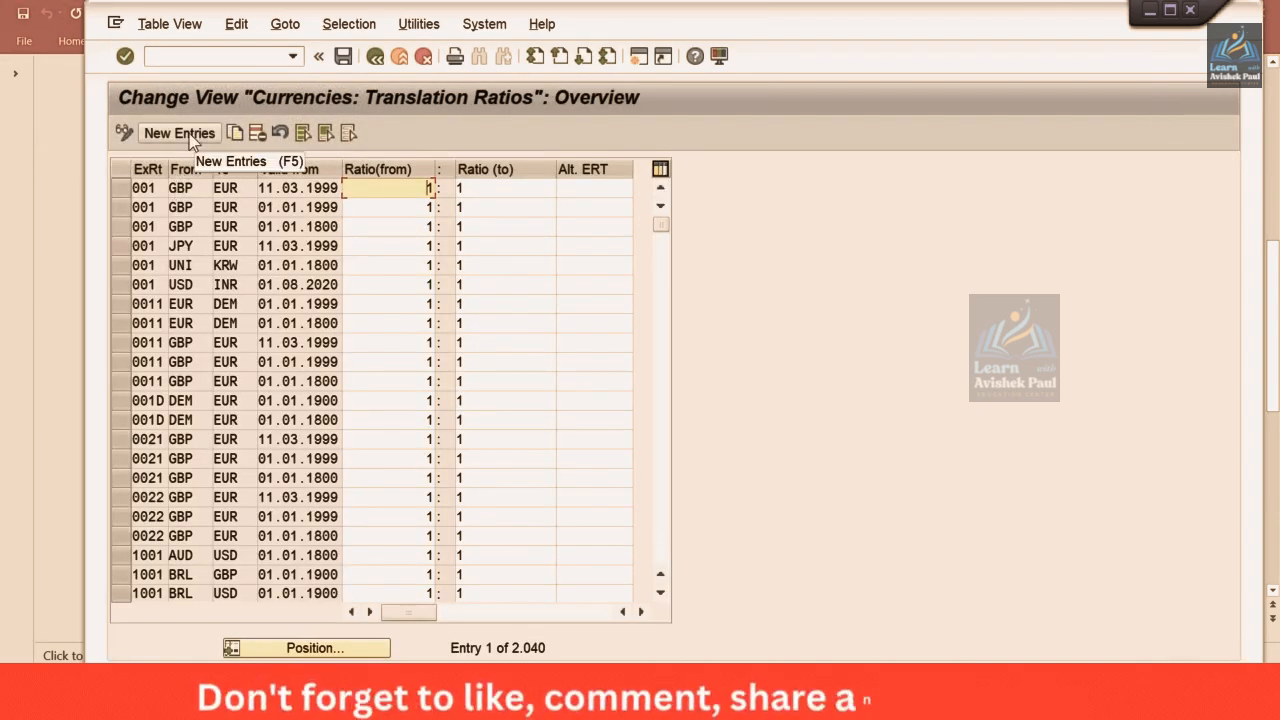
# Start a new translation ratio entry with exchange rate type M, from currency USD and to currency INR.
pyautogui.click(190, 138)
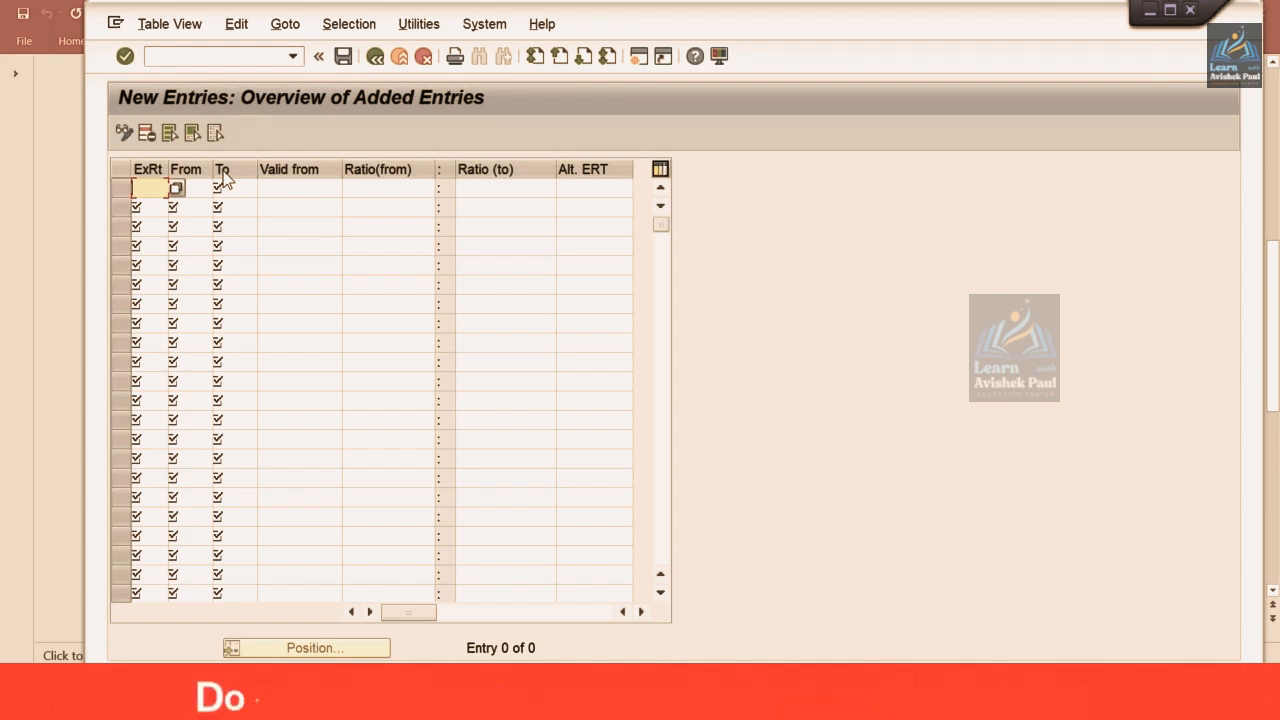
pyautogui.write('M')
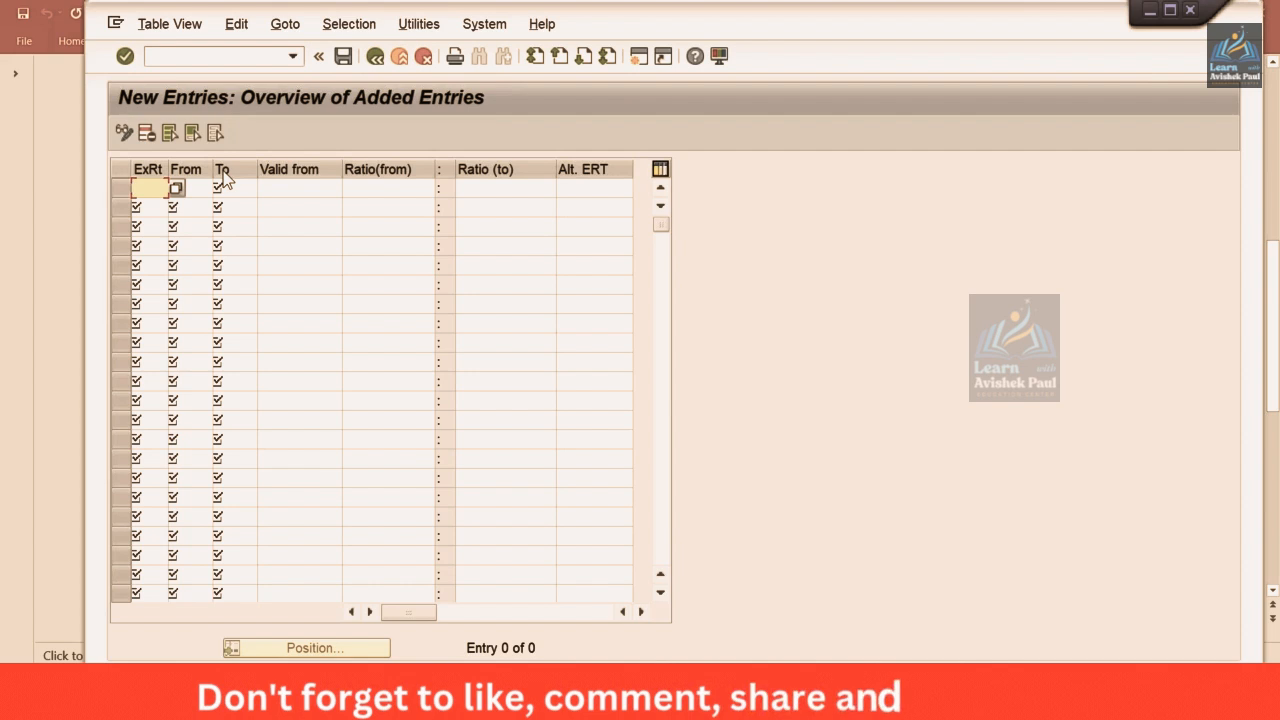
pyautogui.press('Tab')
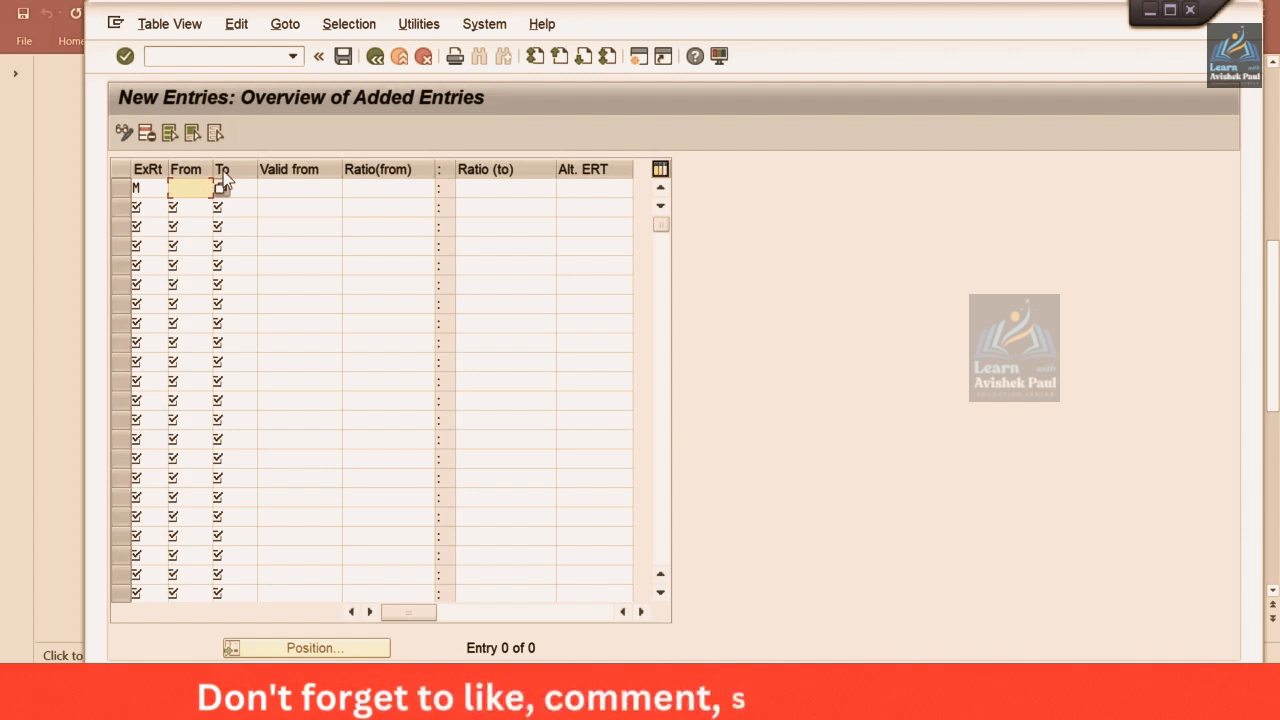
pyautogui.hotkey('shift', 'Tab')
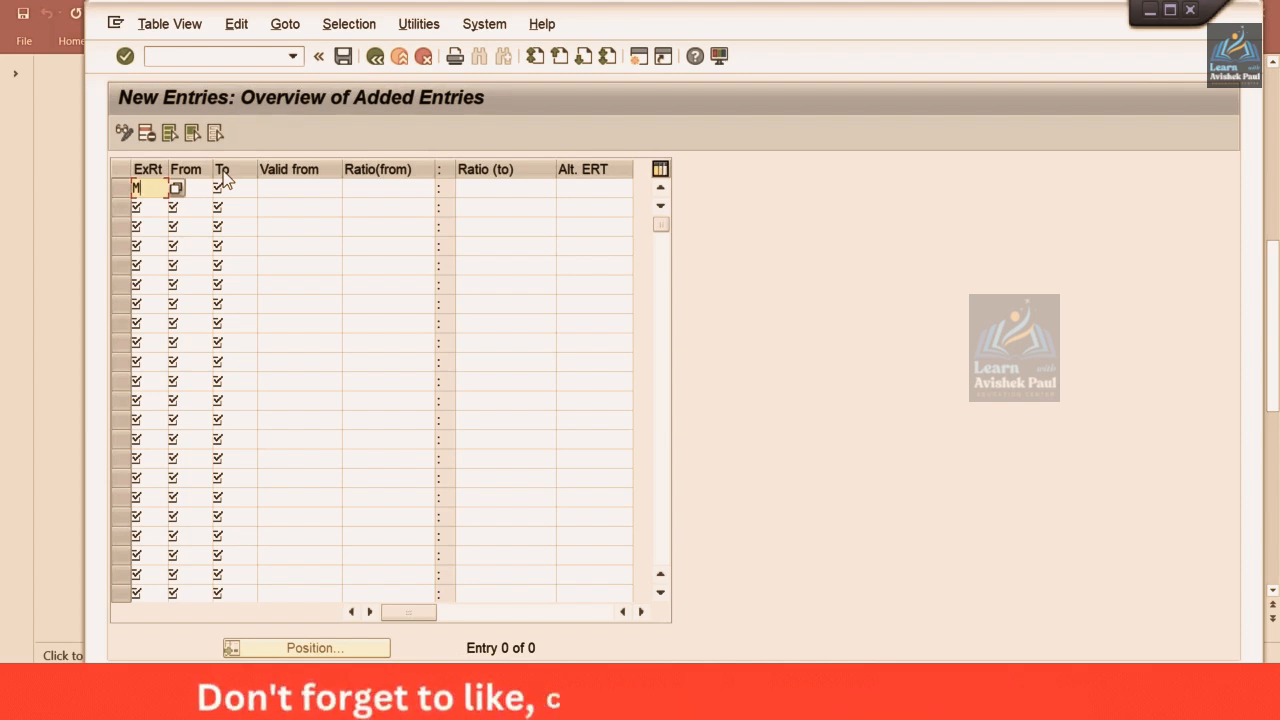
pyautogui.press('Tab')
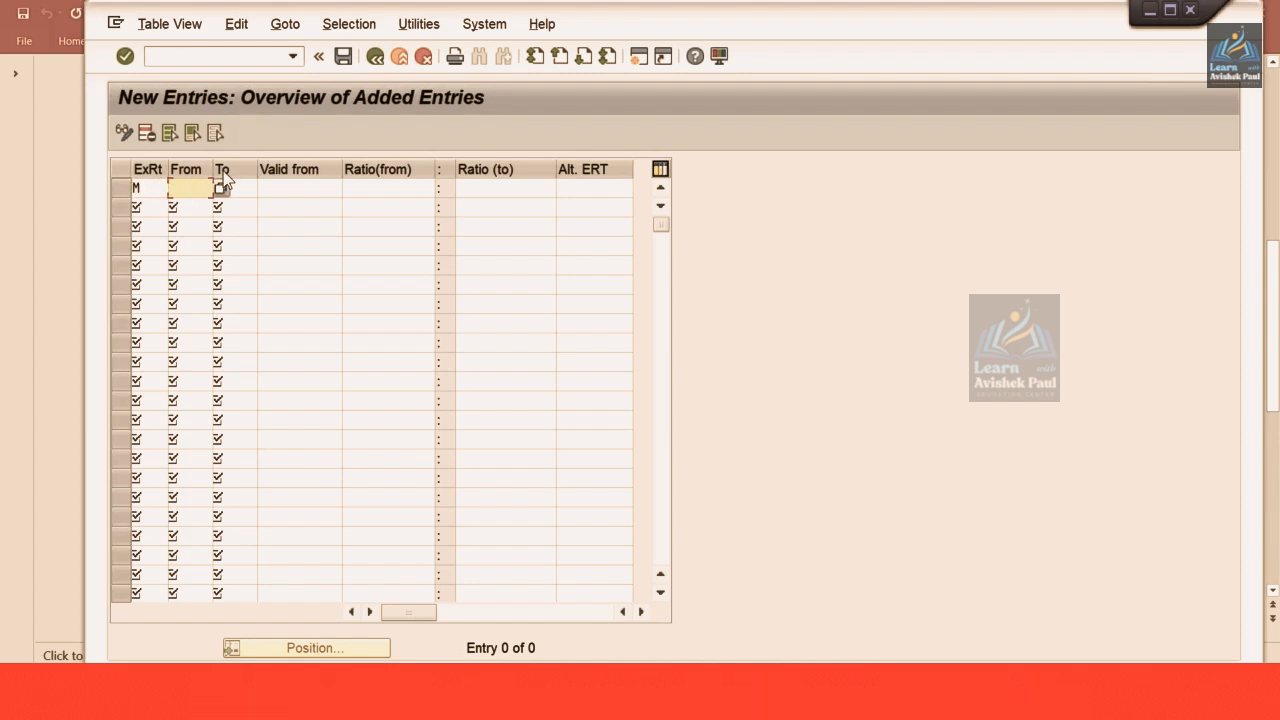
pyautogui.write('U')
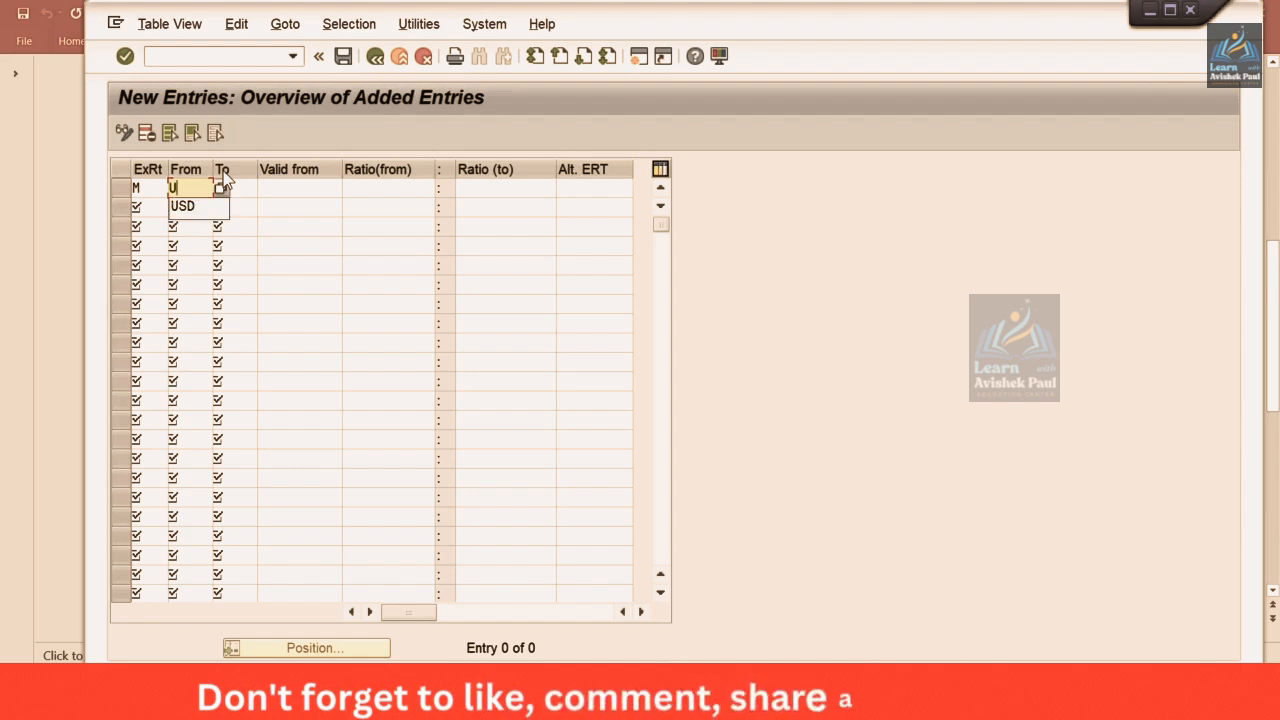
pyautogui.write('SD')
pyautogui.press('Tab')
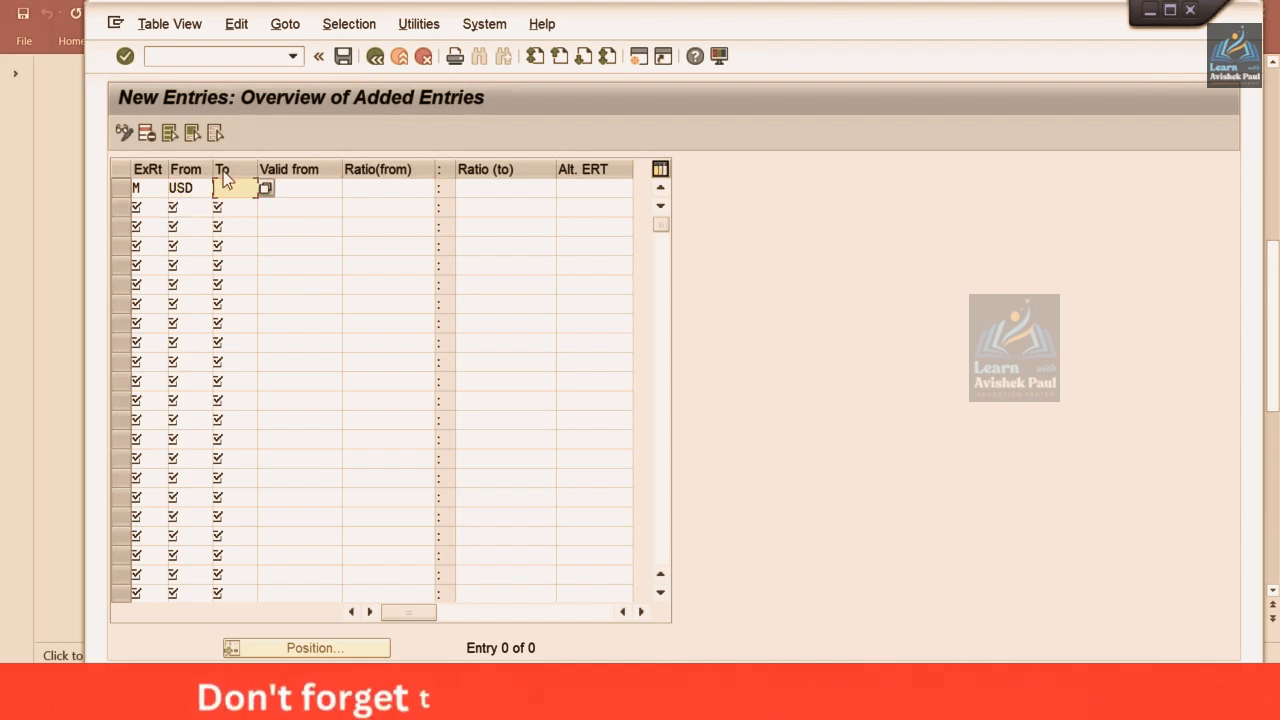
pyautogui.write('INR')
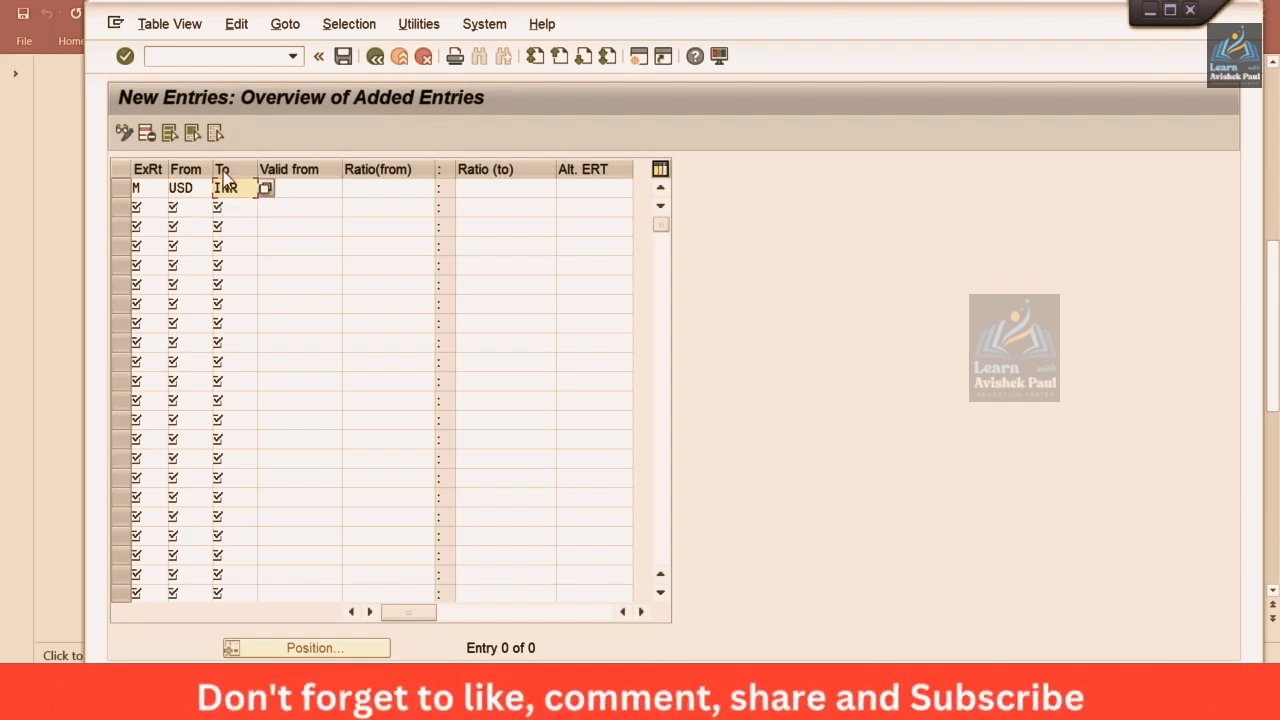
# Set the valid-from date of the new USD to INR entry to 15.08.2020.
pyautogui.press('Tab')
pyautogui.write('14')
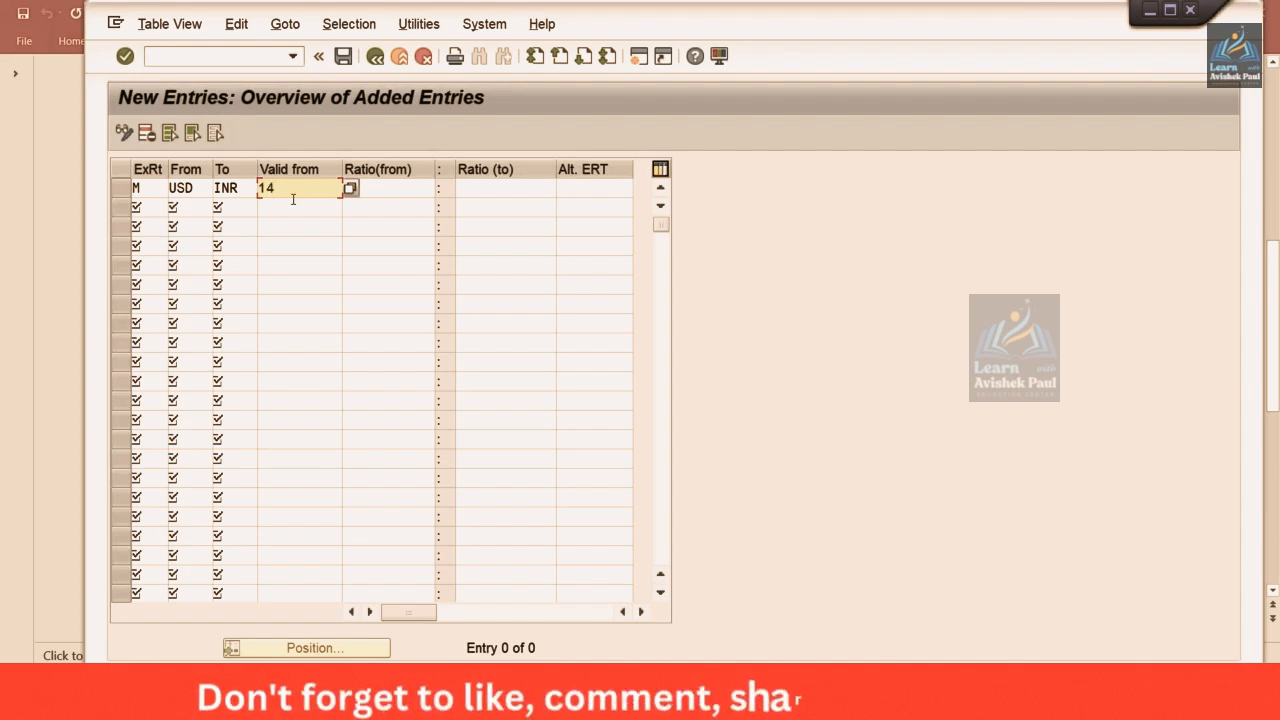
pyautogui.write('.0')
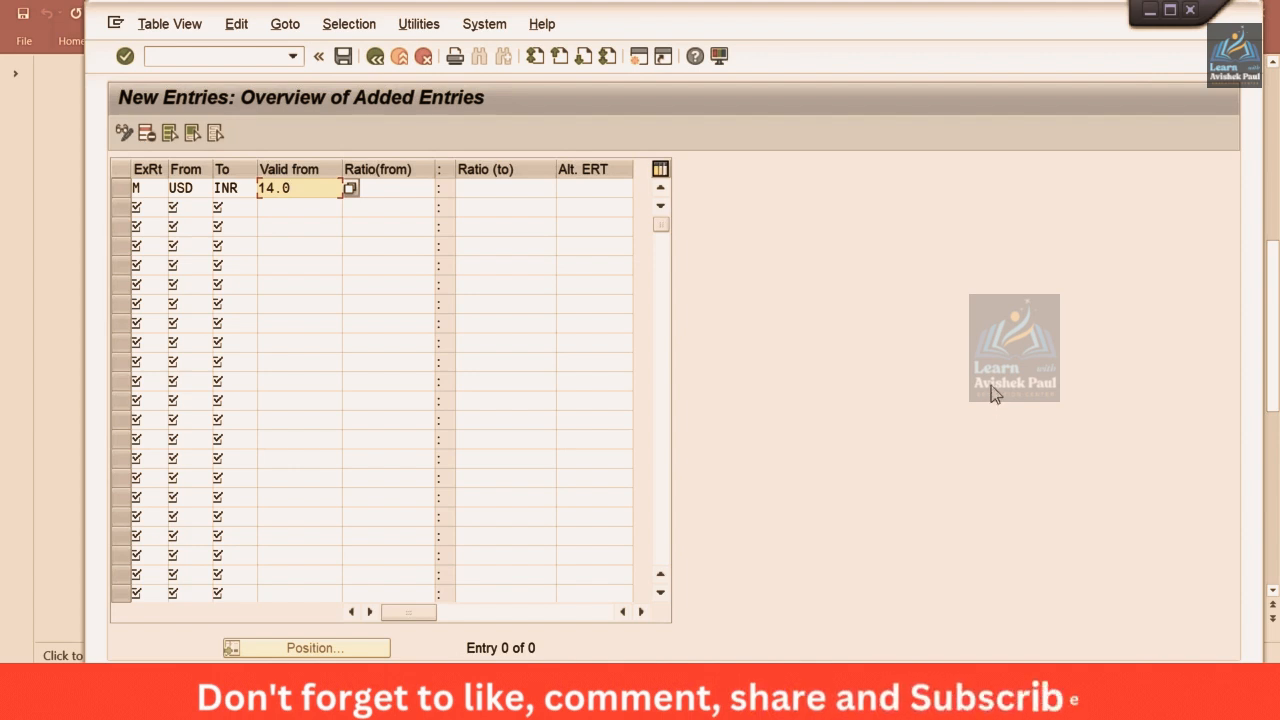
pyautogui.press('BackSpace')
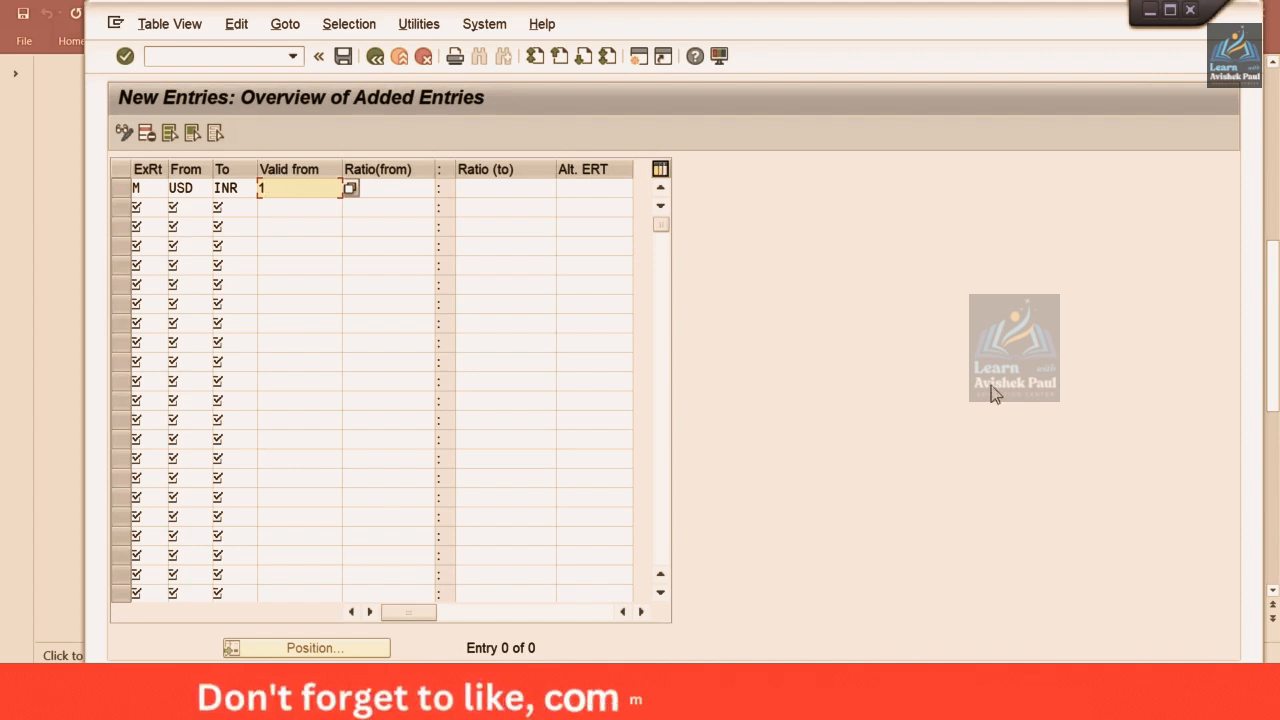
pyautogui.write('5.')
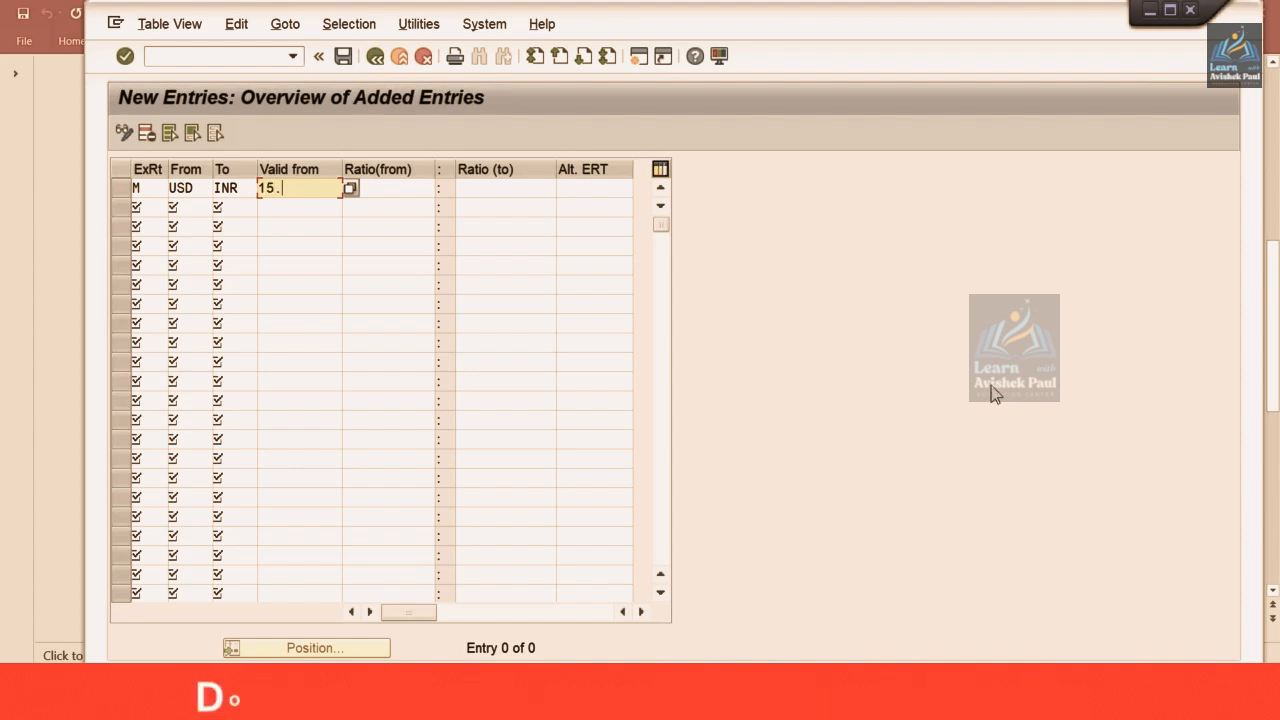
pyautogui.write('08.20')
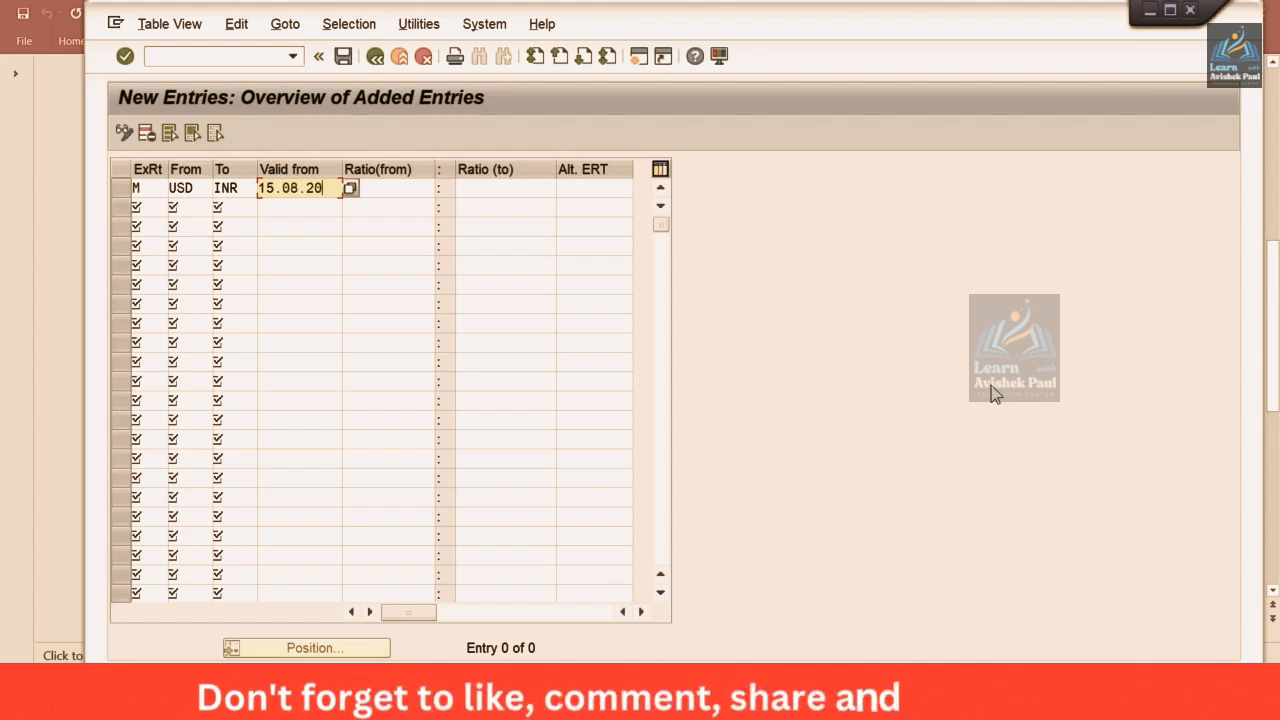
pyautogui.write('20')
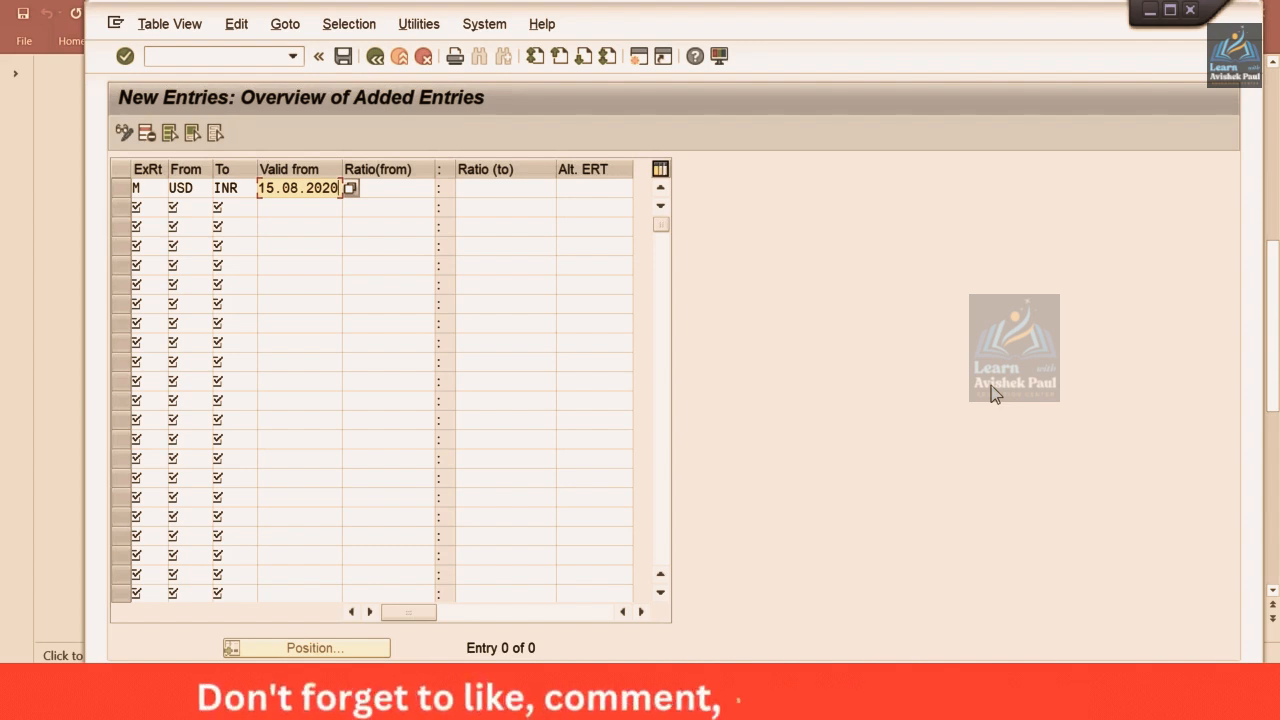
# Set the new entry's from ratio to 1 and to ratio to 1, and submit the row for validation.
pyautogui.press('Tab')
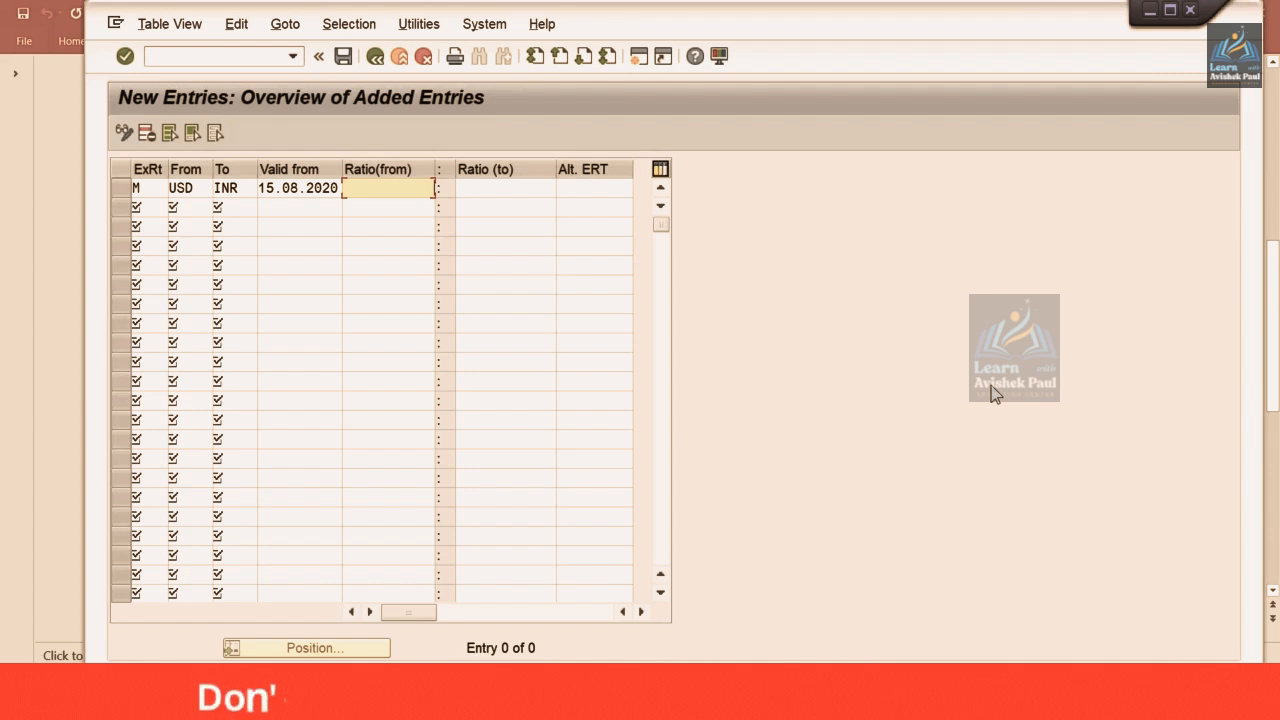
pyautogui.write('1')
pyautogui.press('Tab')
pyautogui.write('1')
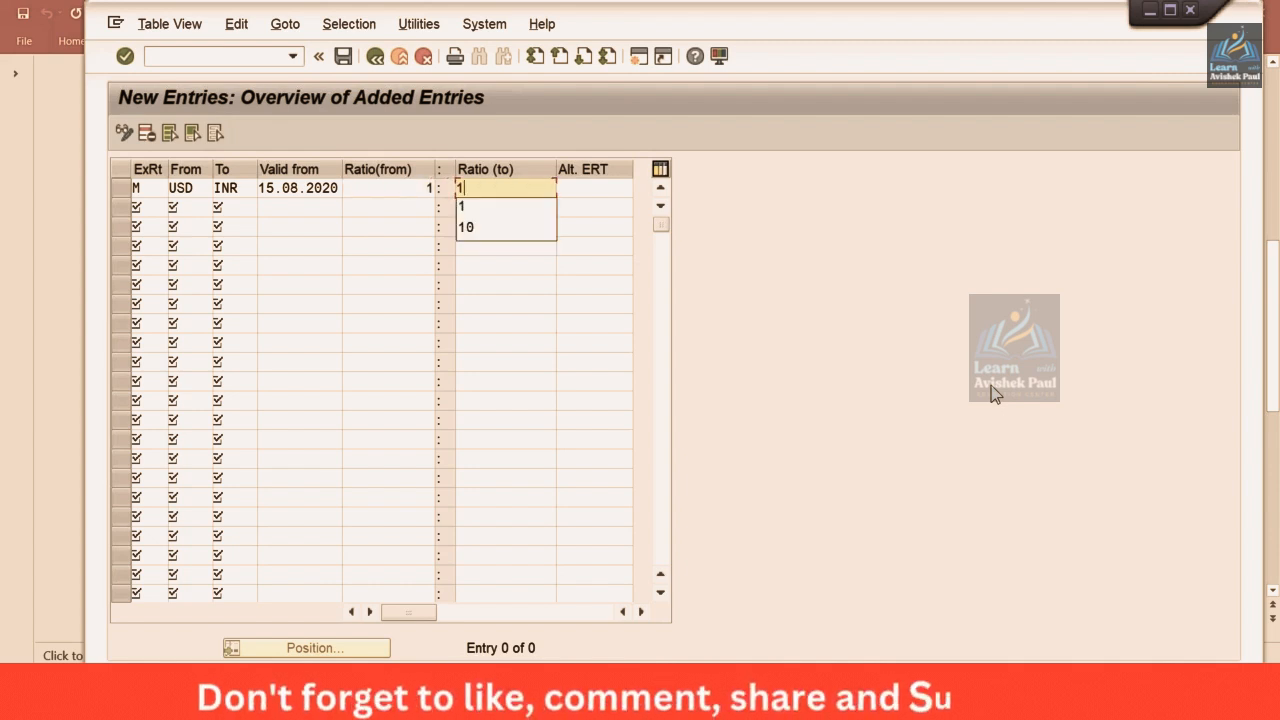
pyautogui.press('Return')
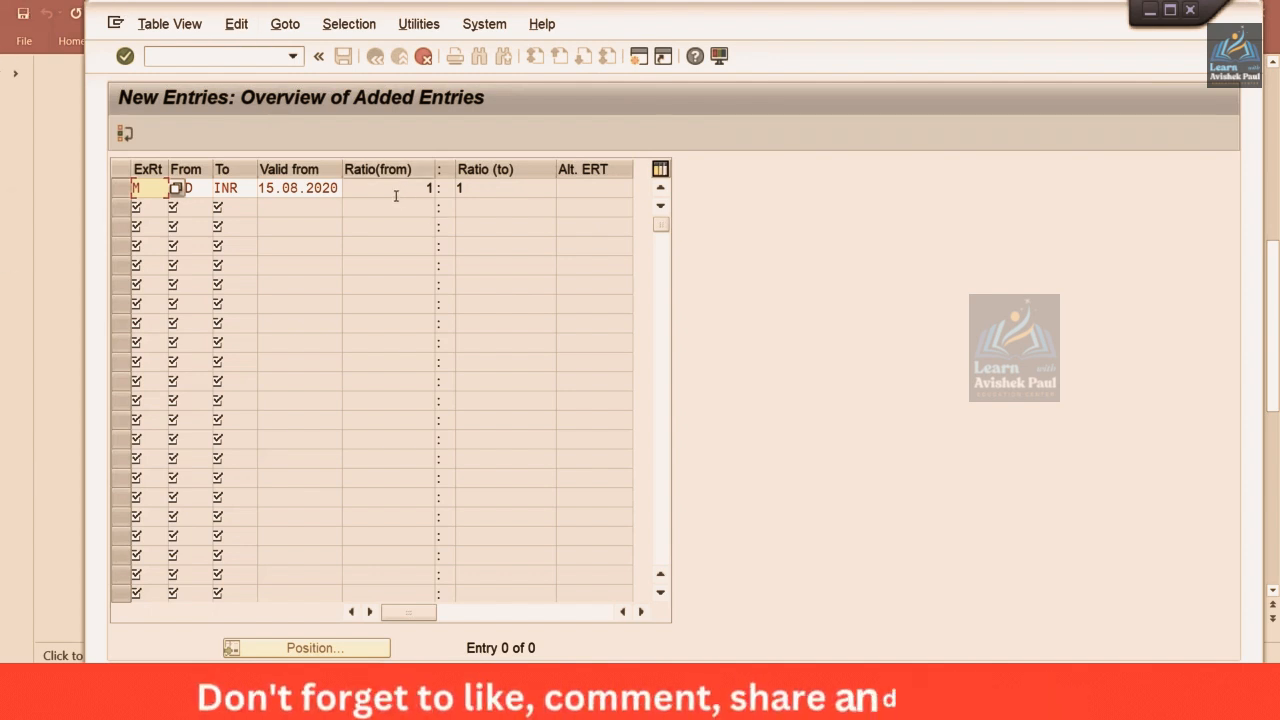
# Discard the unsaved USD to INR entry and return to the translation ratios overview.
pyautogui.click(280, 193)
pyautogui.click(200, 189)
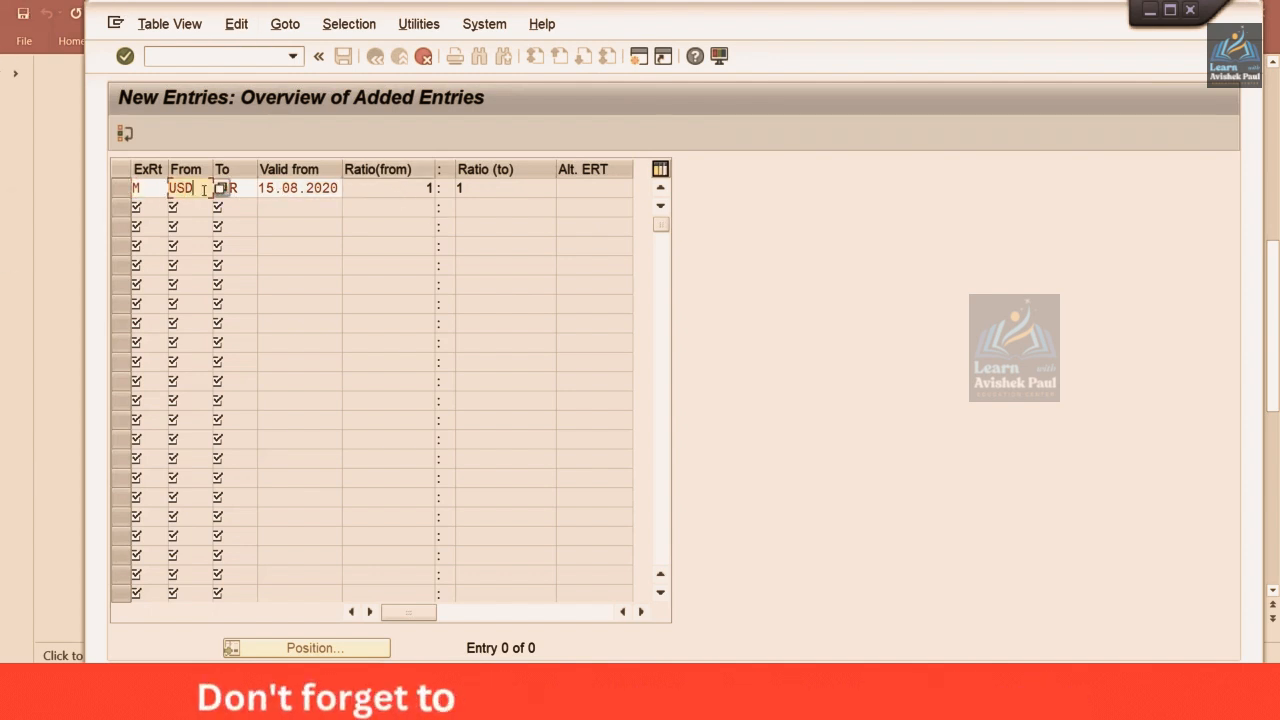
pyautogui.click(240, 189)
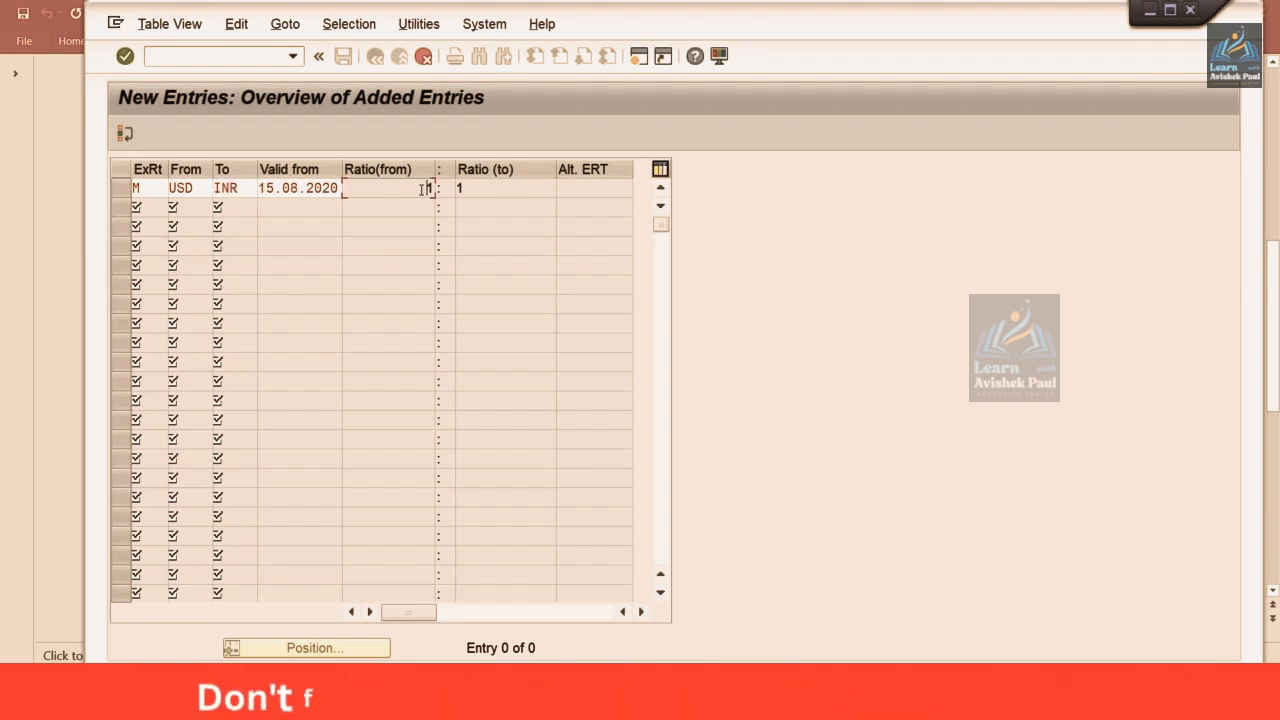
pyautogui.click(476, 190)
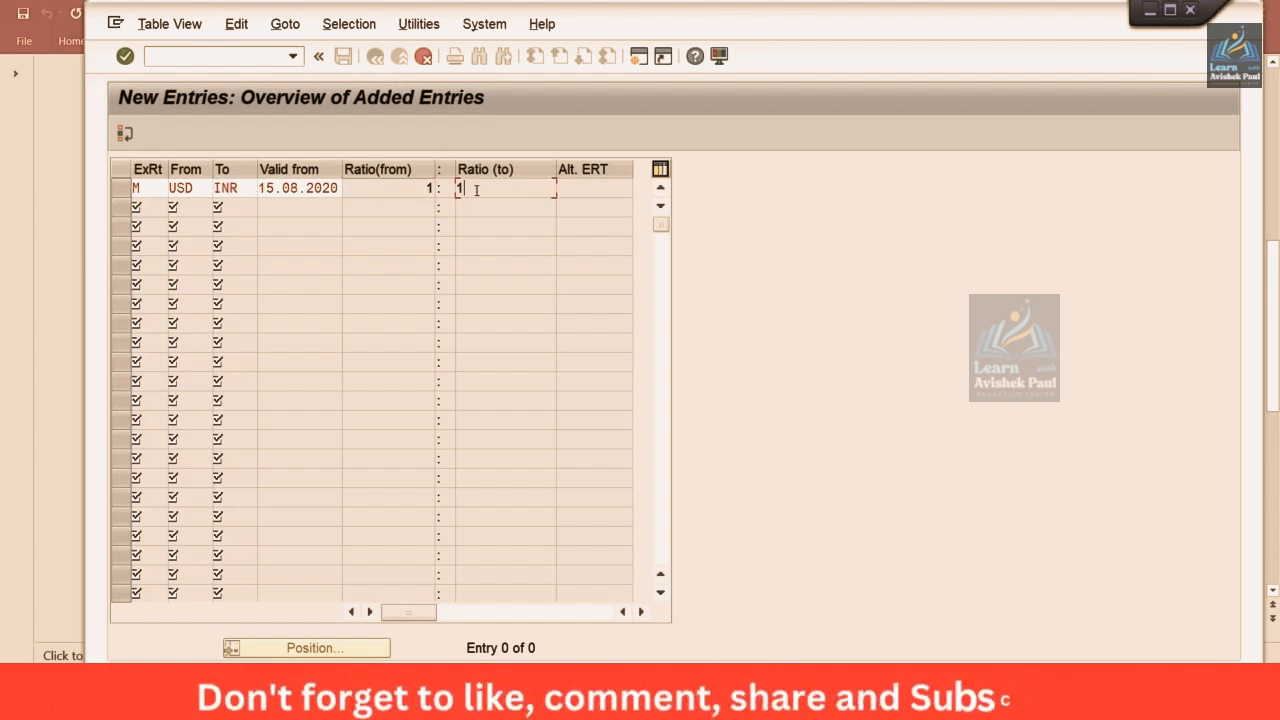
pyautogui.click(423, 58)
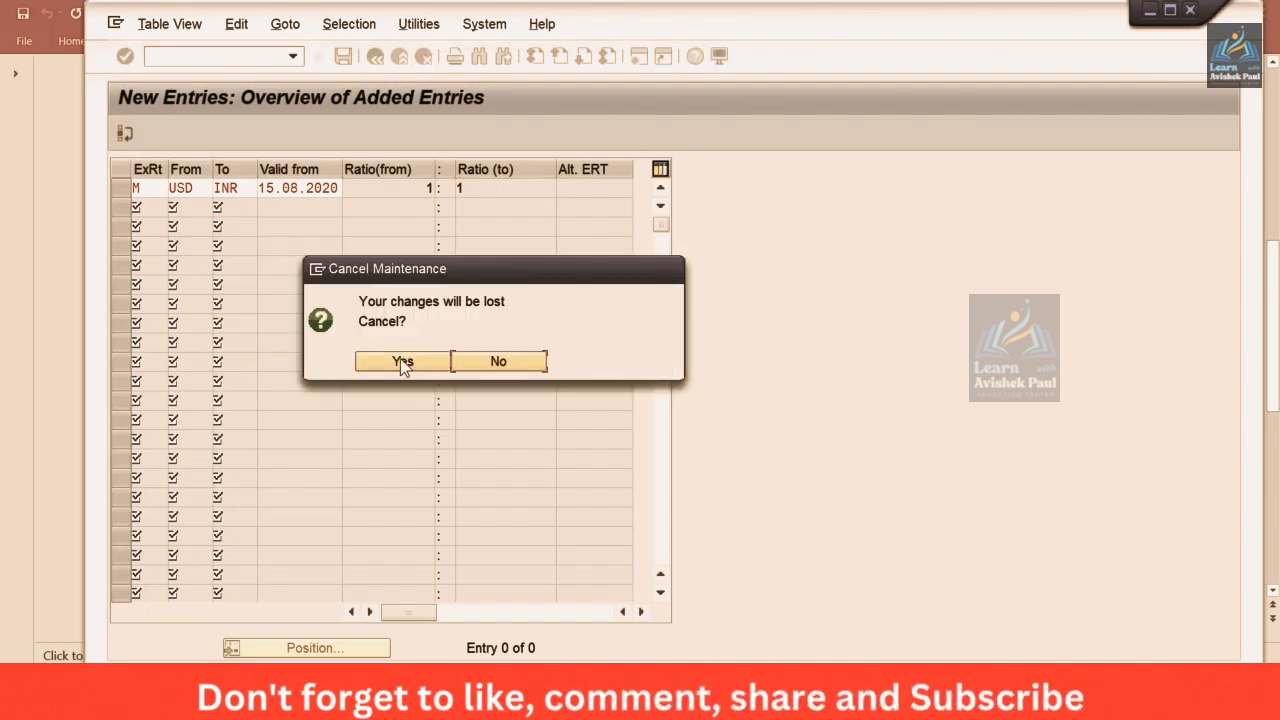
pyautogui.click(403, 362)
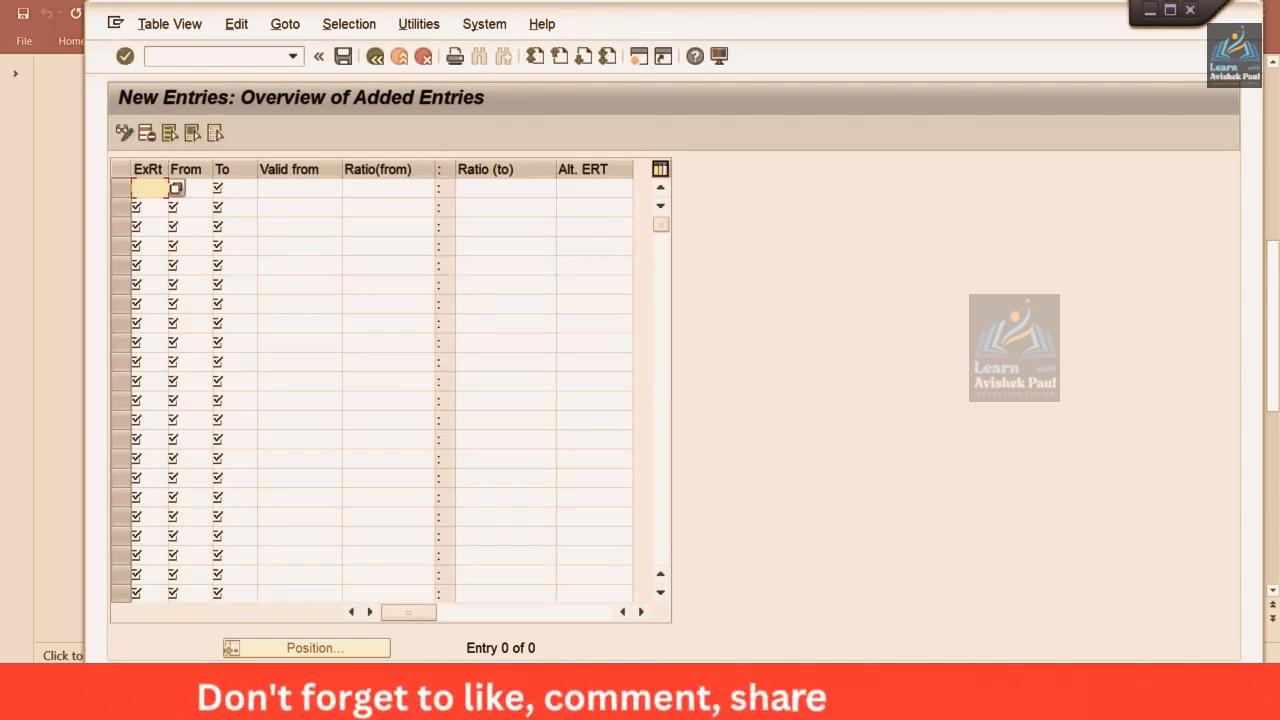
pyautogui.click(375, 58)
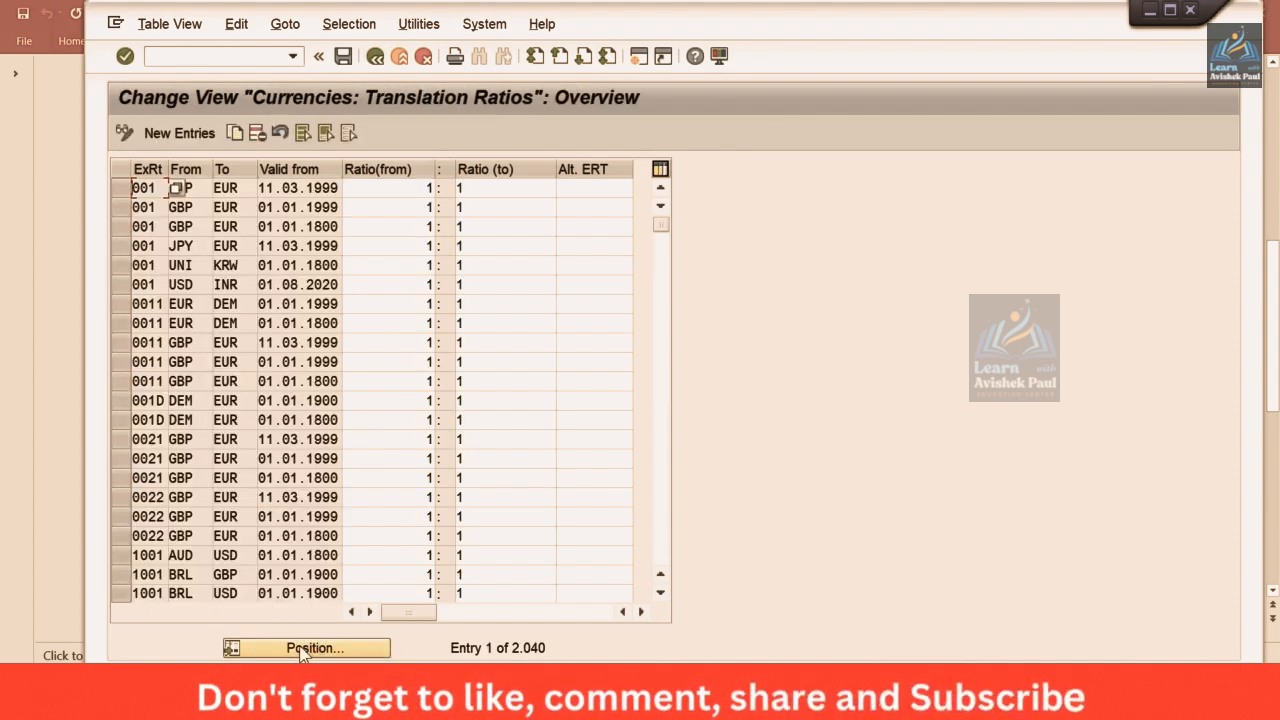
# Position the translation ratios list at rate type M, from currency USD, to currency INR, valid from 15.08.2020.
pyautogui.click(302, 649)
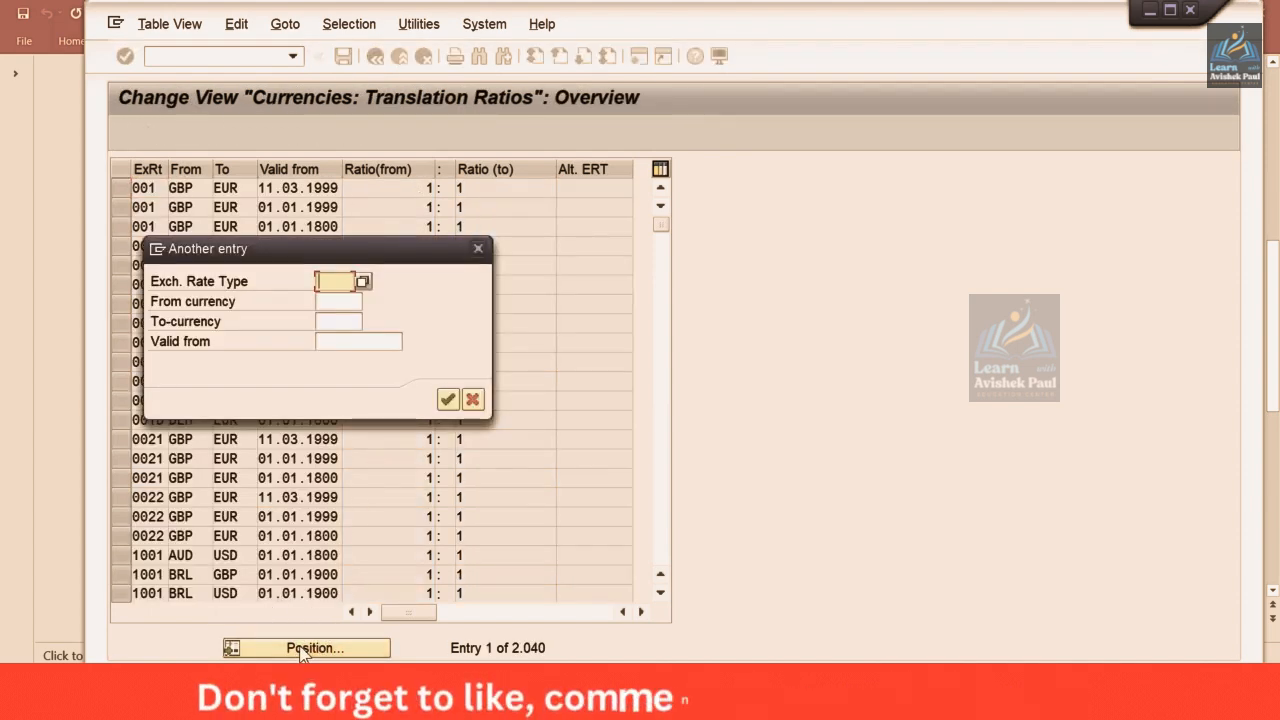
pyautogui.write('M')
pyautogui.press('Tab')
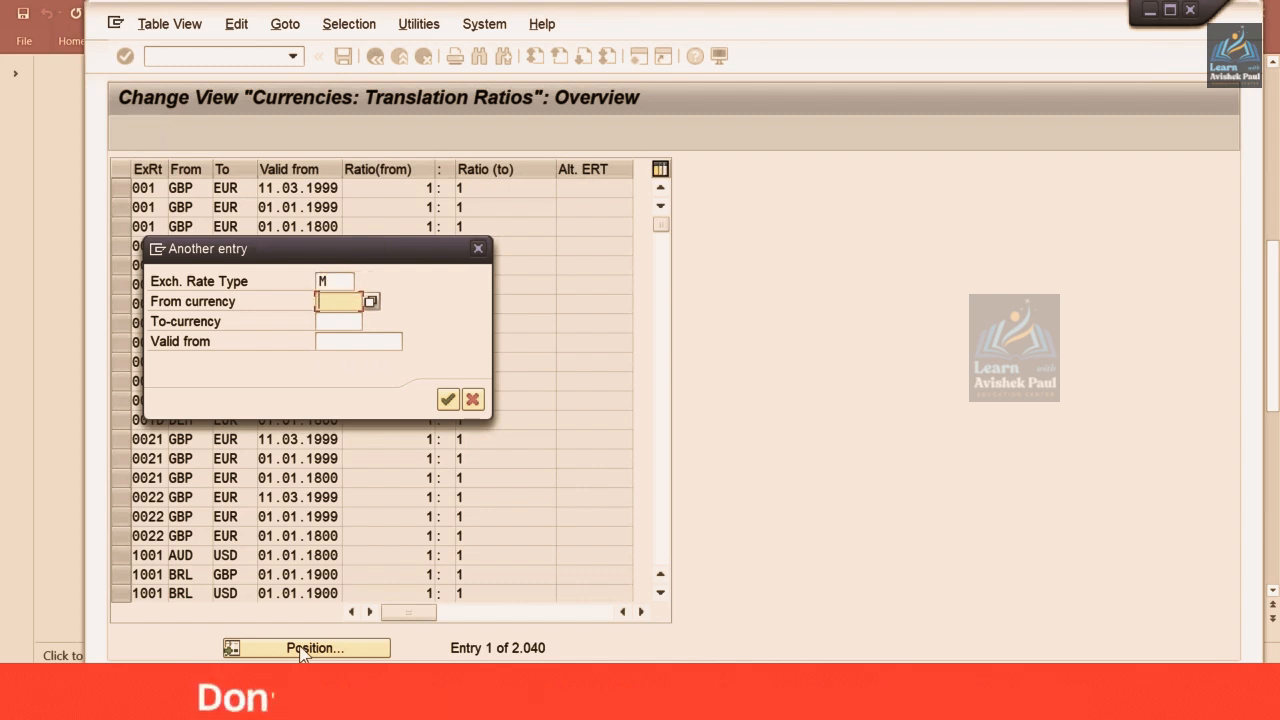
pyautogui.write('USD')
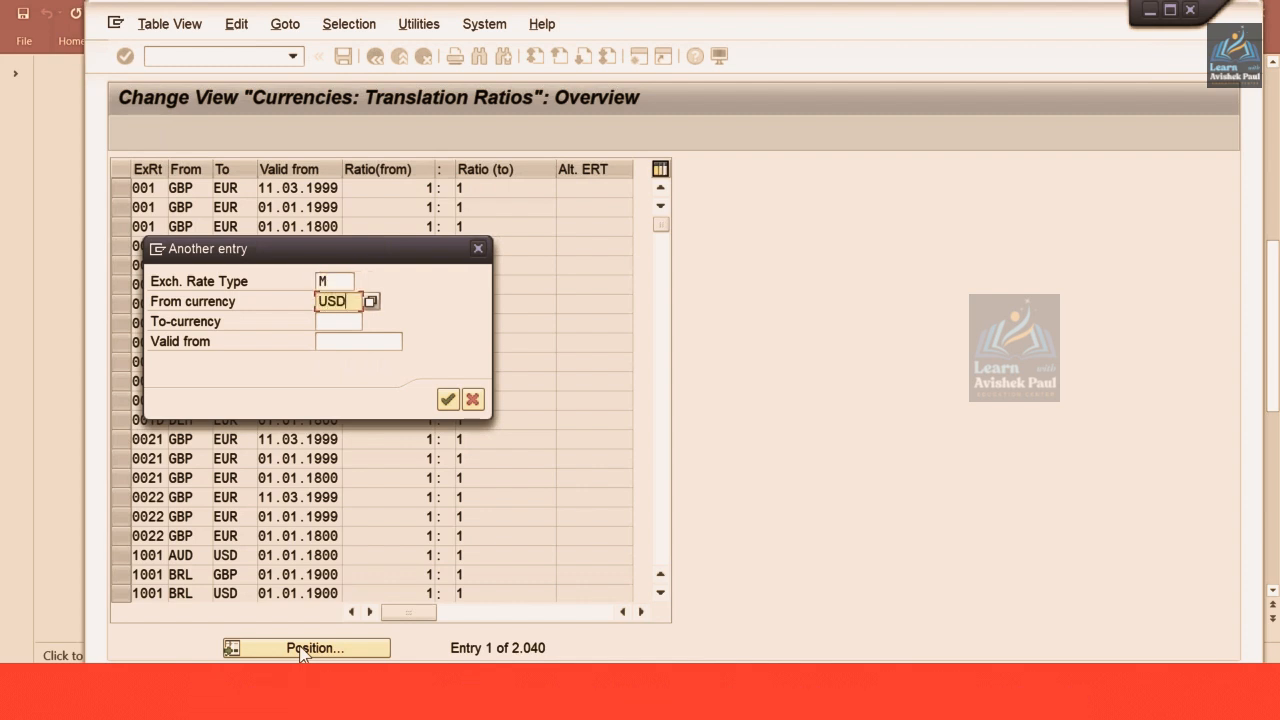
pyautogui.press('Tab')
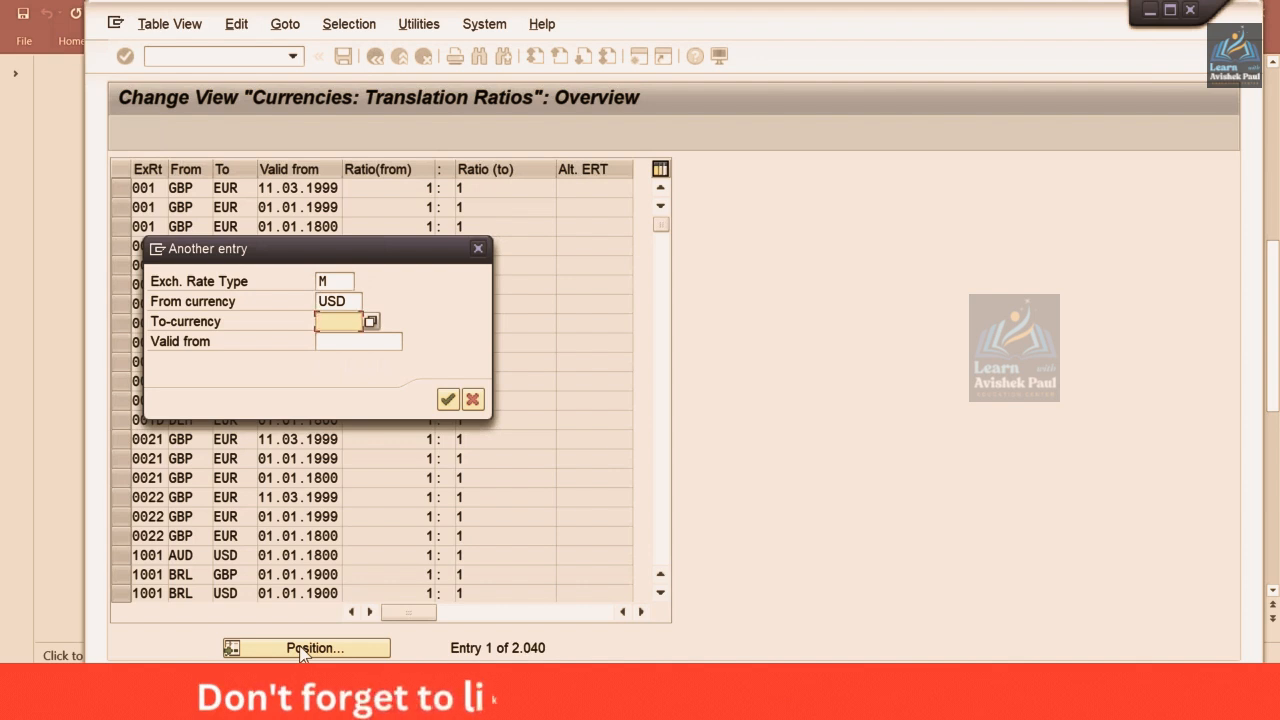
pyautogui.write('IN')
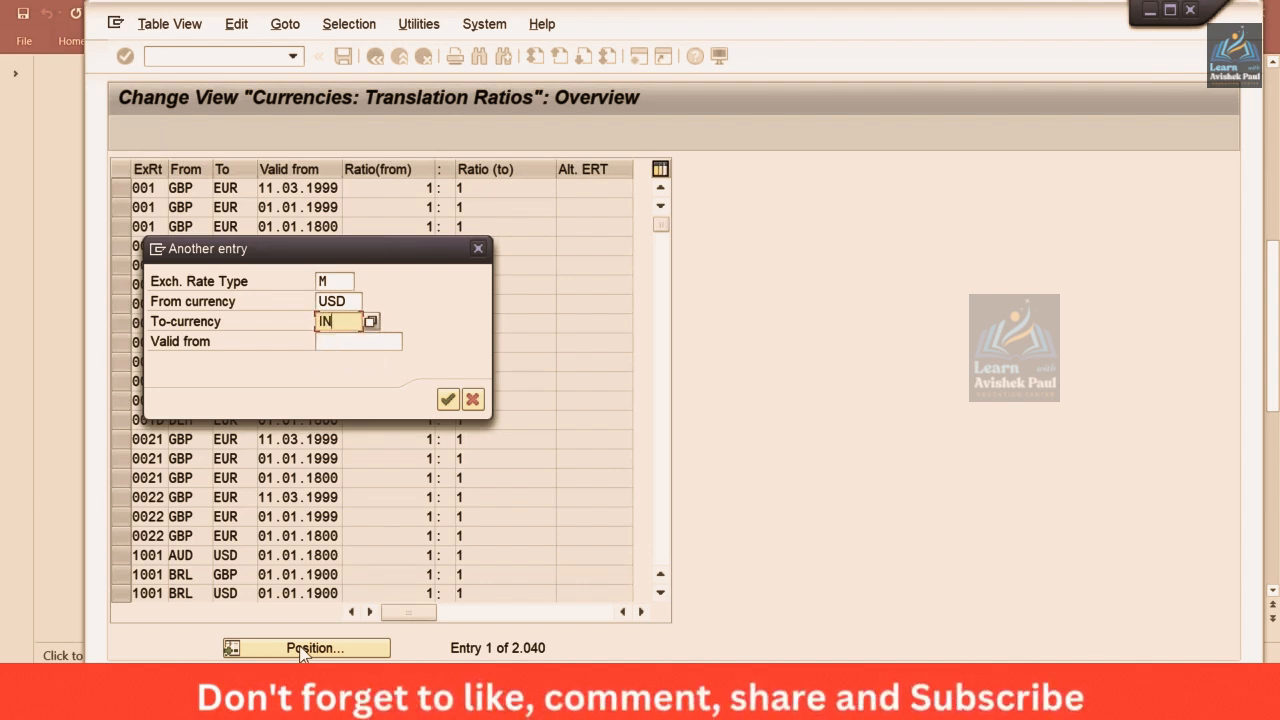
pyautogui.write('R')
pyautogui.press('Tab')
pyautogui.write('1')
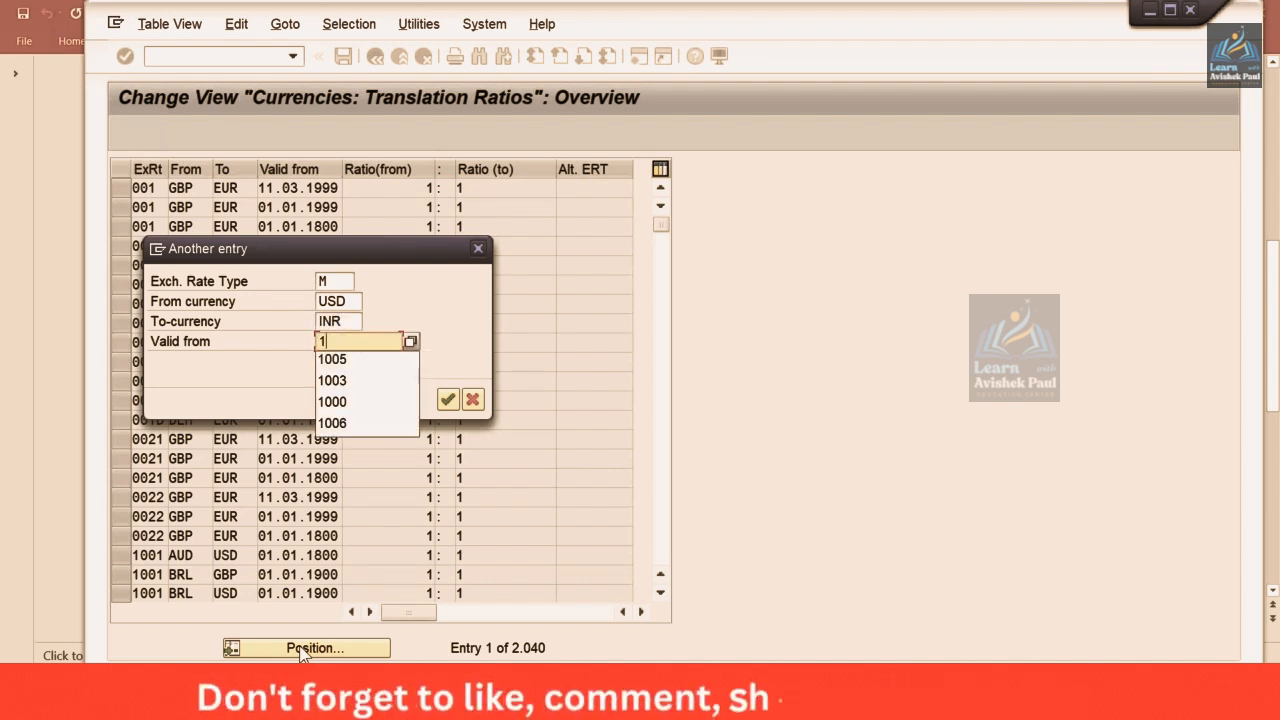
pyautogui.write('5.08.2020')
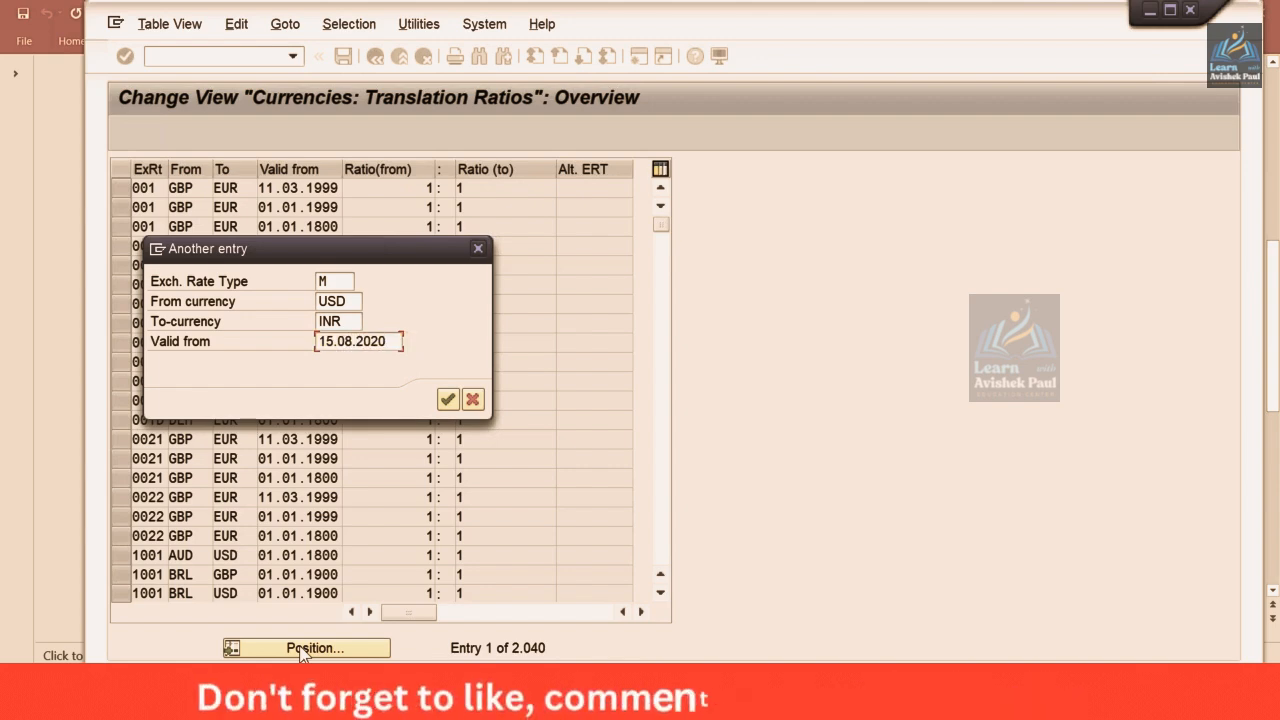
pyautogui.press('Return')
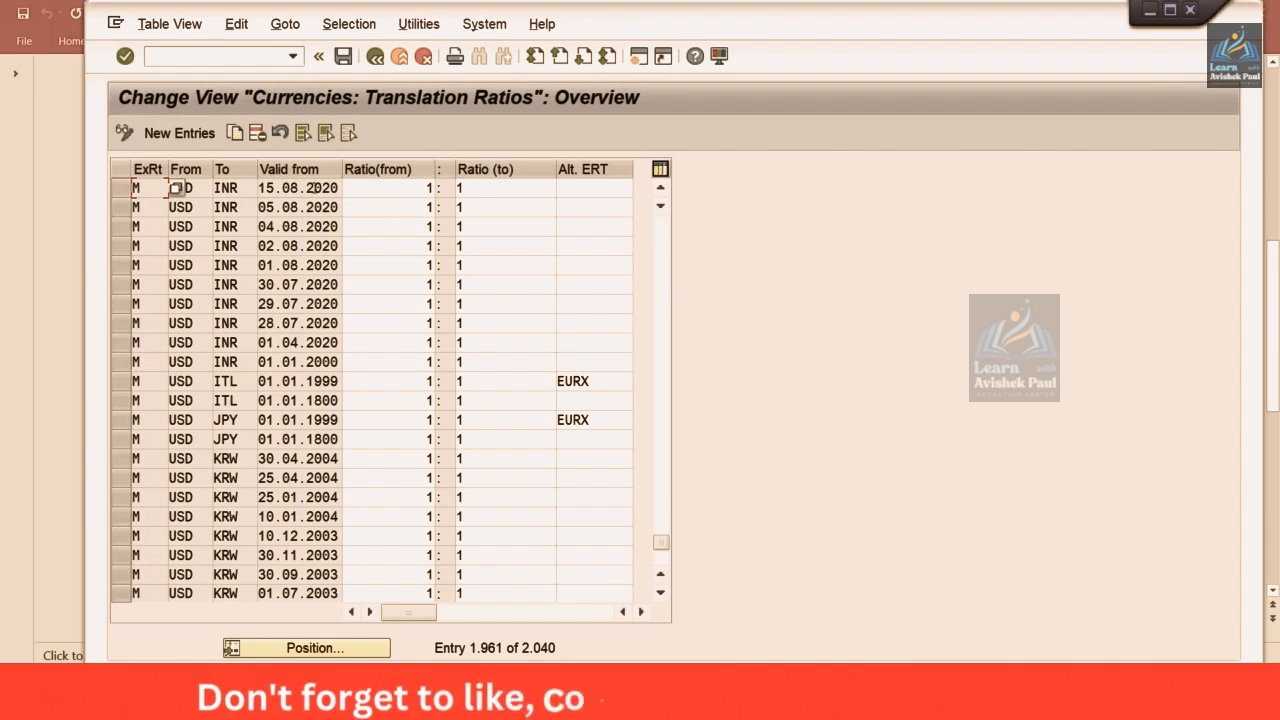
# Check the from and to ratios of the USD to INR entry dated 15.08.2020, and switch to the Foreign Currency Setting presentation in PowerPoint.
pyautogui.click(395, 188)
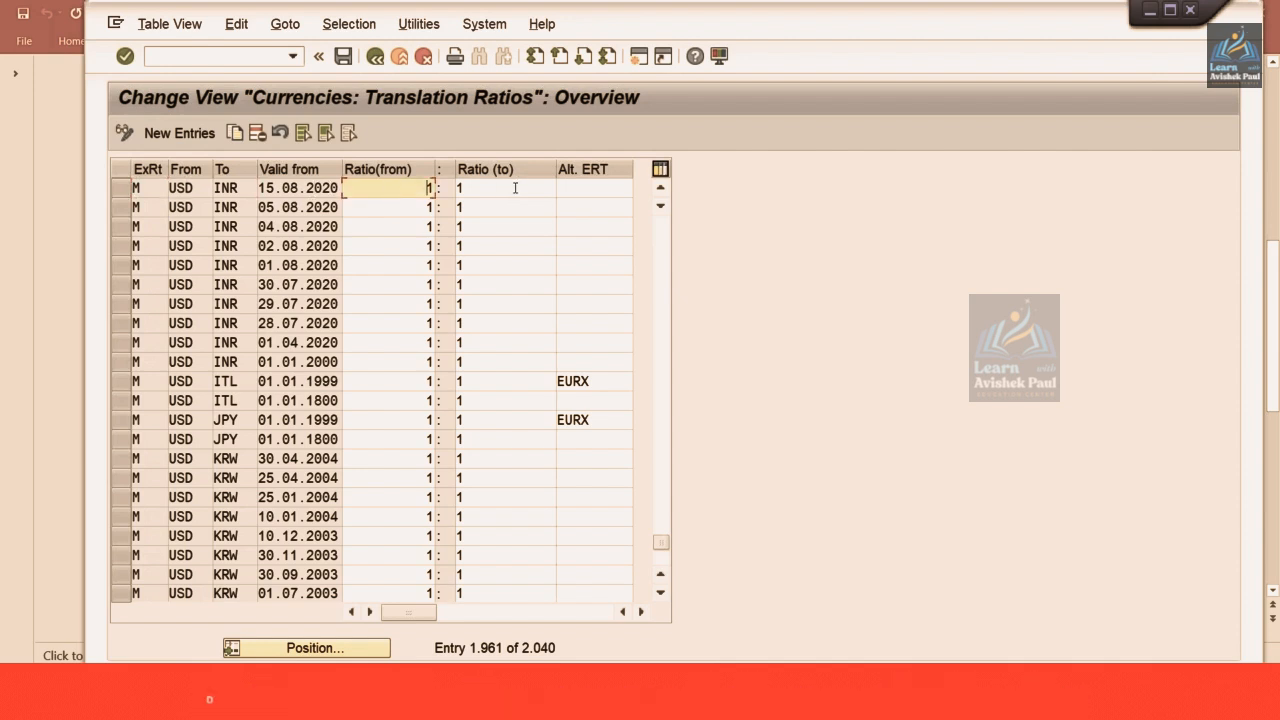
pyautogui.click(517, 188)
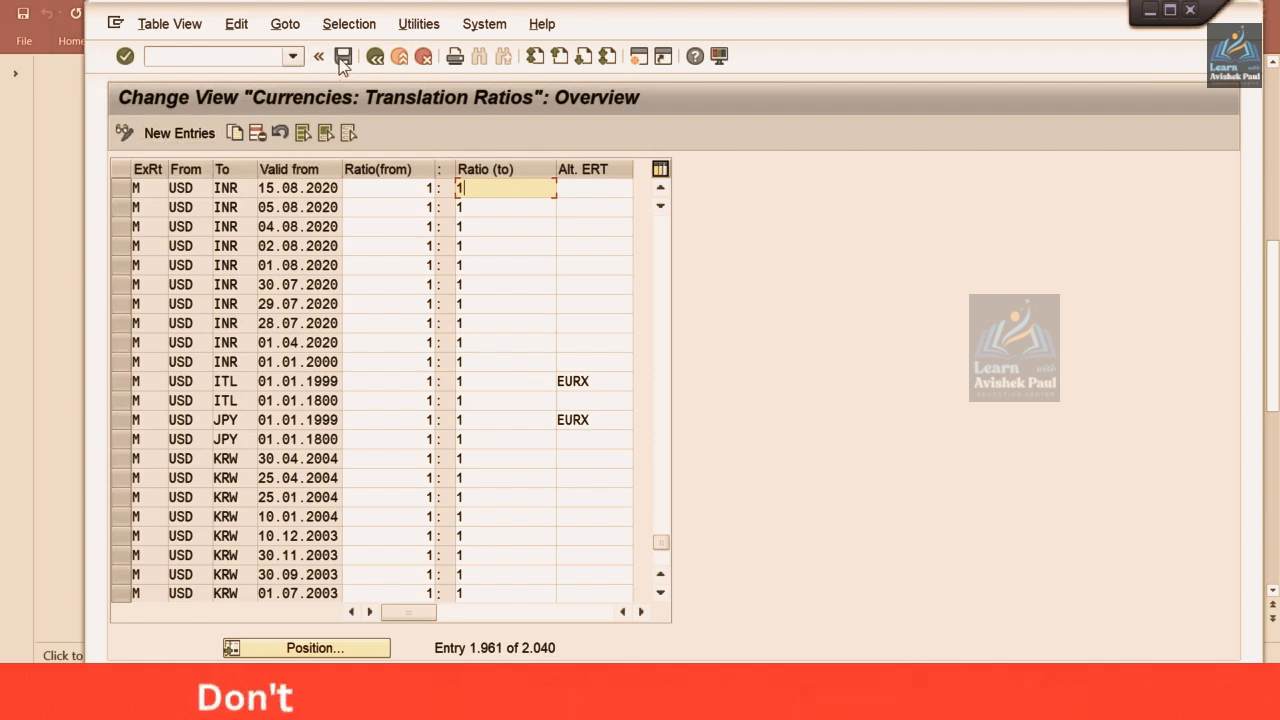
pyautogui.click(396, 187)
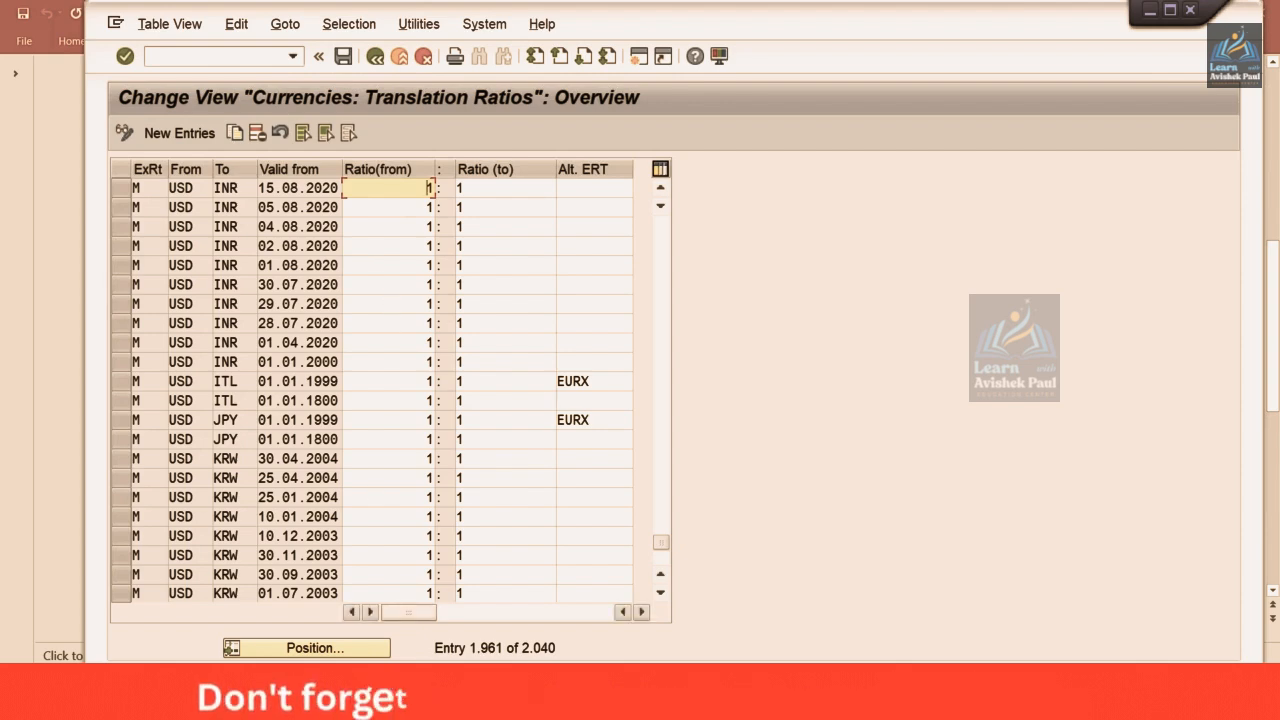
pyautogui.moveTo(445, 706)
pyautogui.click(450, 628)
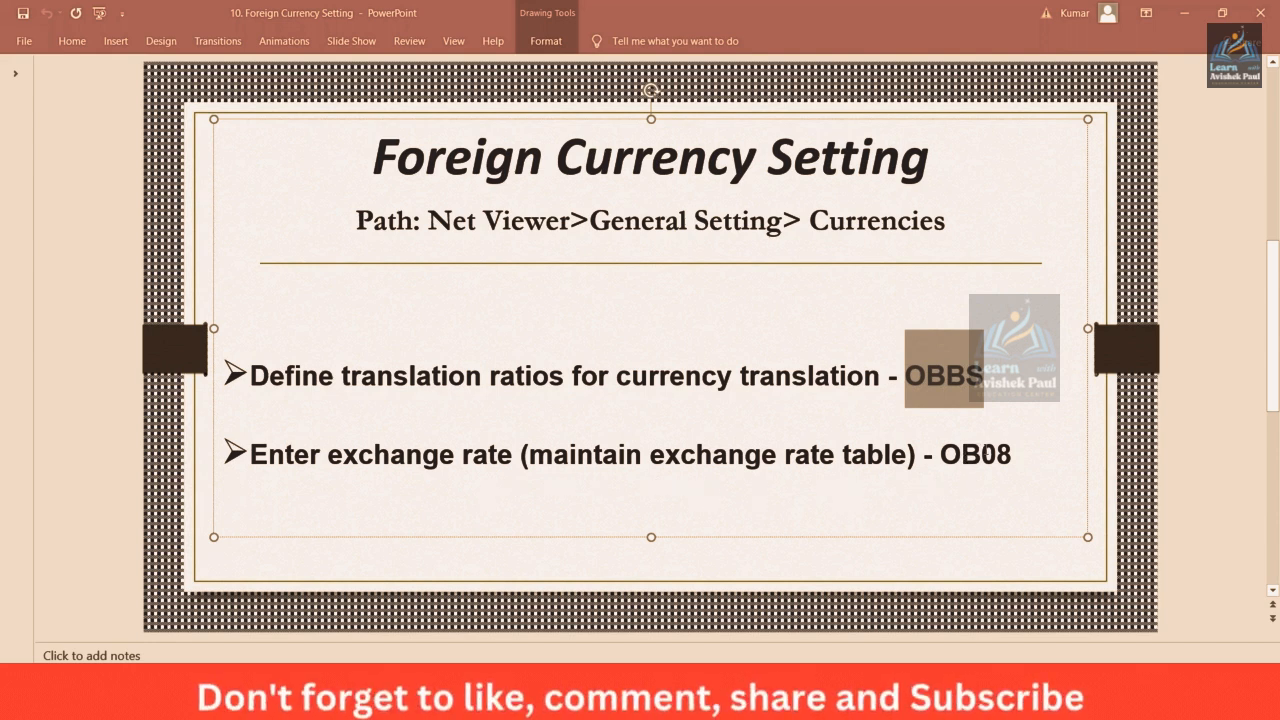
# Highlight the OB08 transaction code on the slide, and check the 1 USD to INR average rate in the Class workbook in Excel.
pyautogui.click(986, 453)
pyautogui.doubleClick(986, 453)
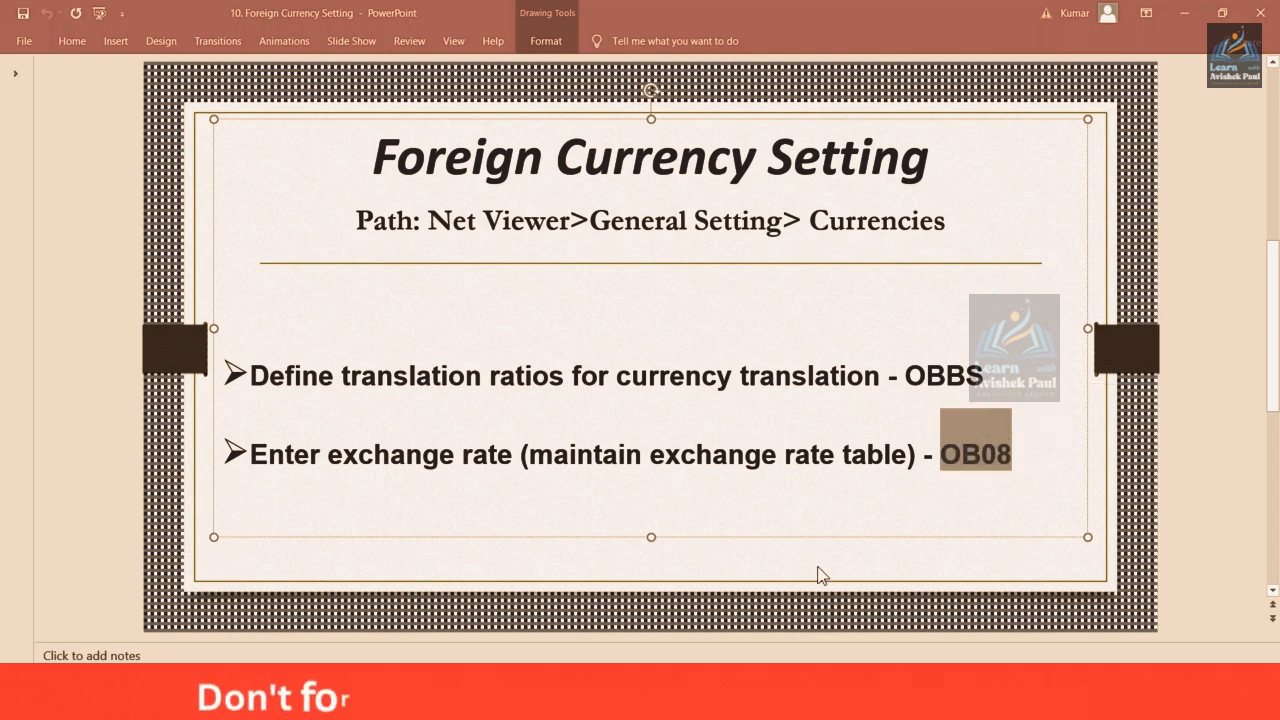
pyautogui.moveTo(416, 704)
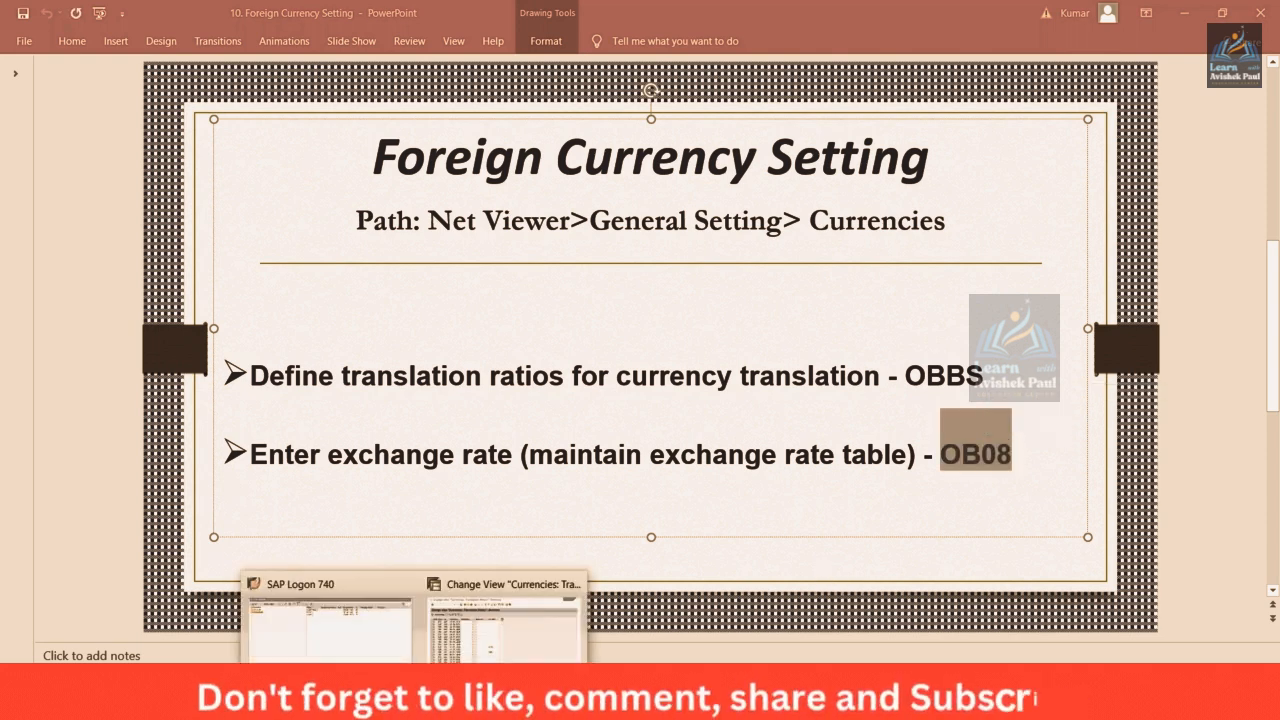
pyautogui.click(506, 625)
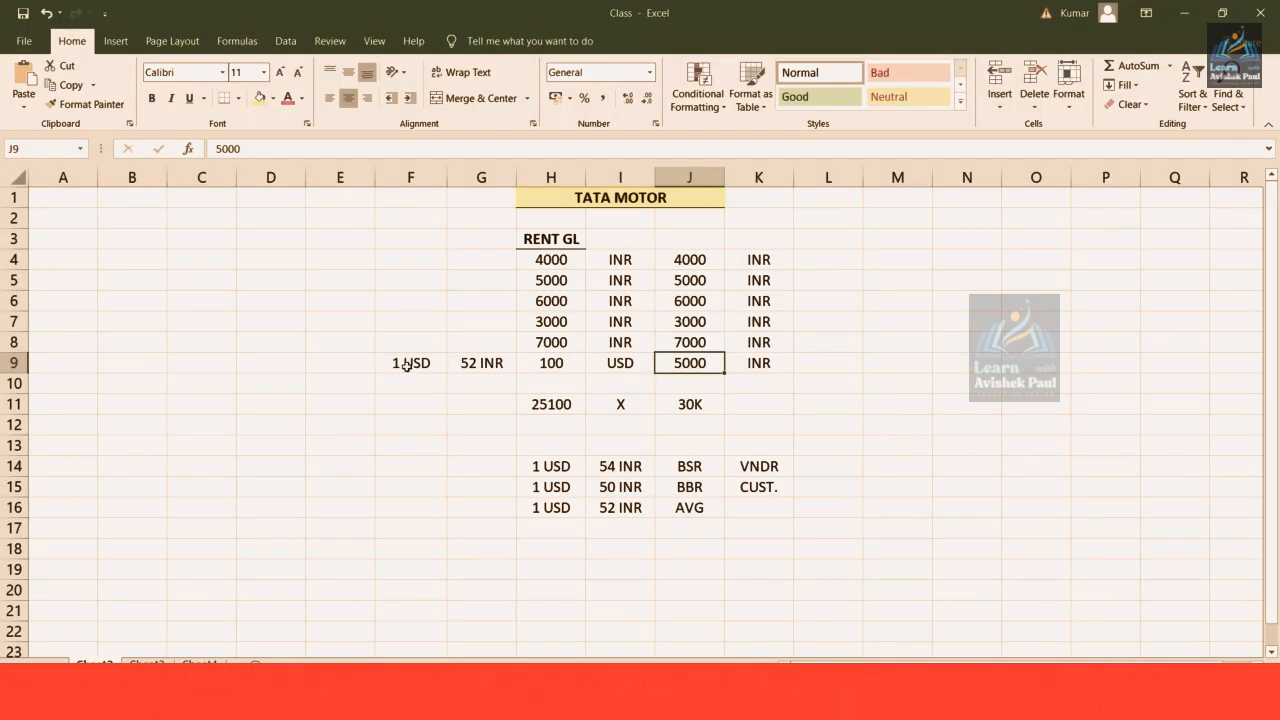
pyautogui.click(407, 367)
pyautogui.click(481, 365)
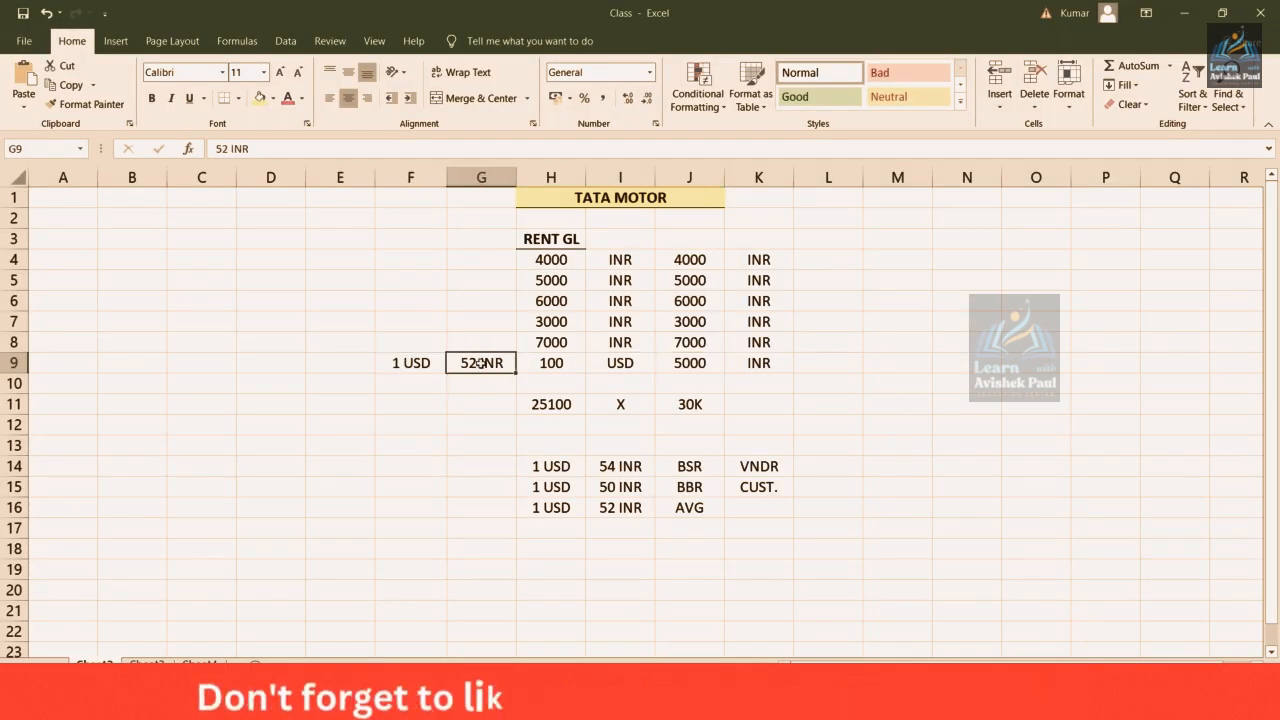
pyautogui.click(621, 505)
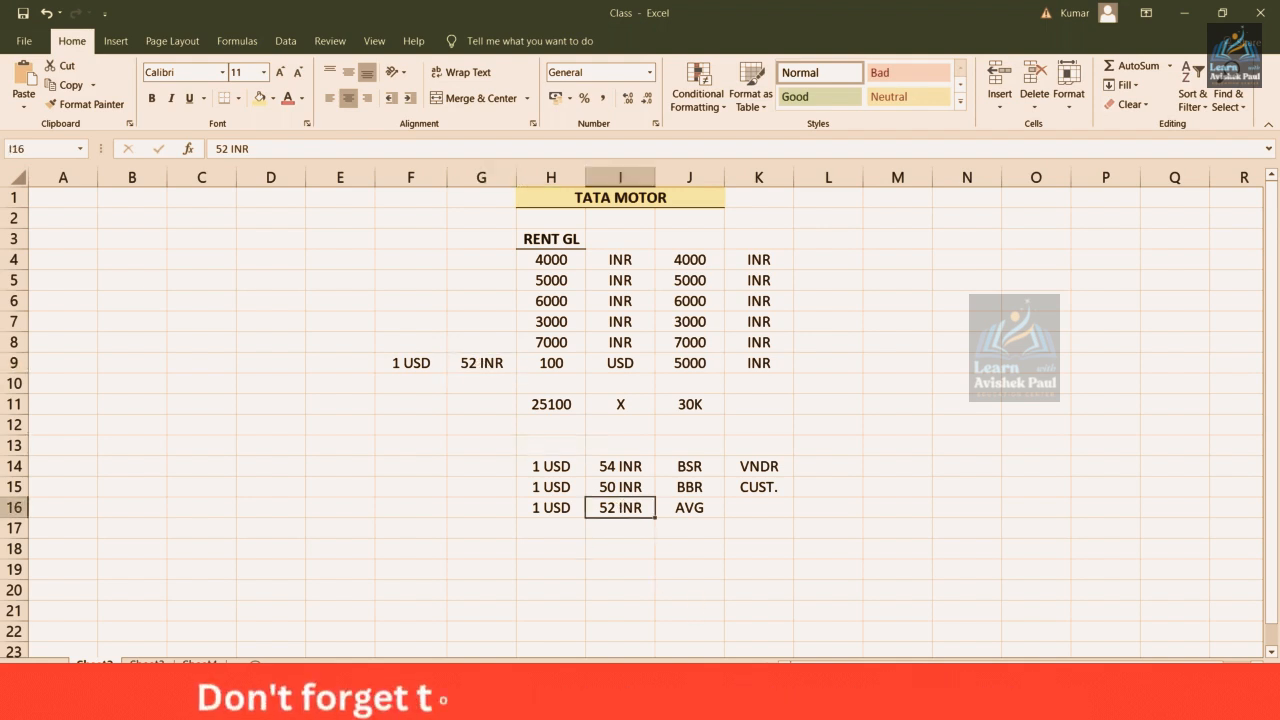
# Switch to the SAP window and open transaction OB08 for currency exchange rates directly from the translation ratios overview.
pyautogui.moveTo(414, 706)
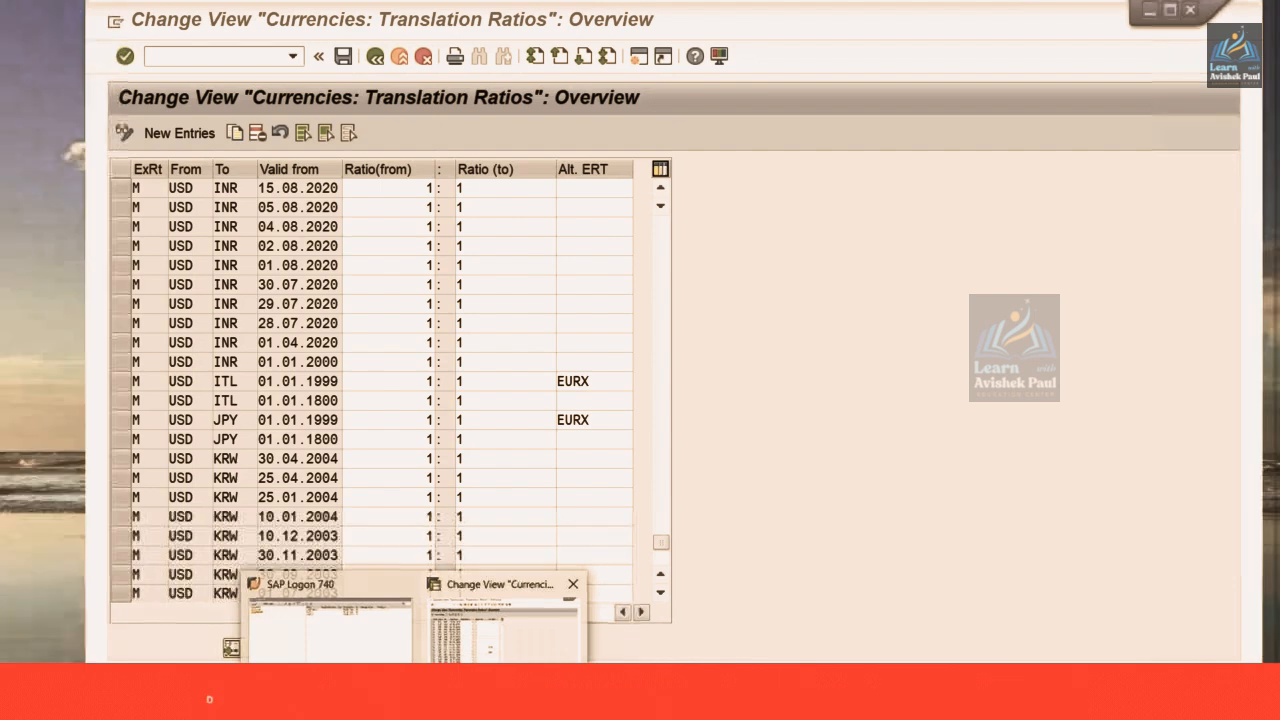
pyautogui.click(503, 625)
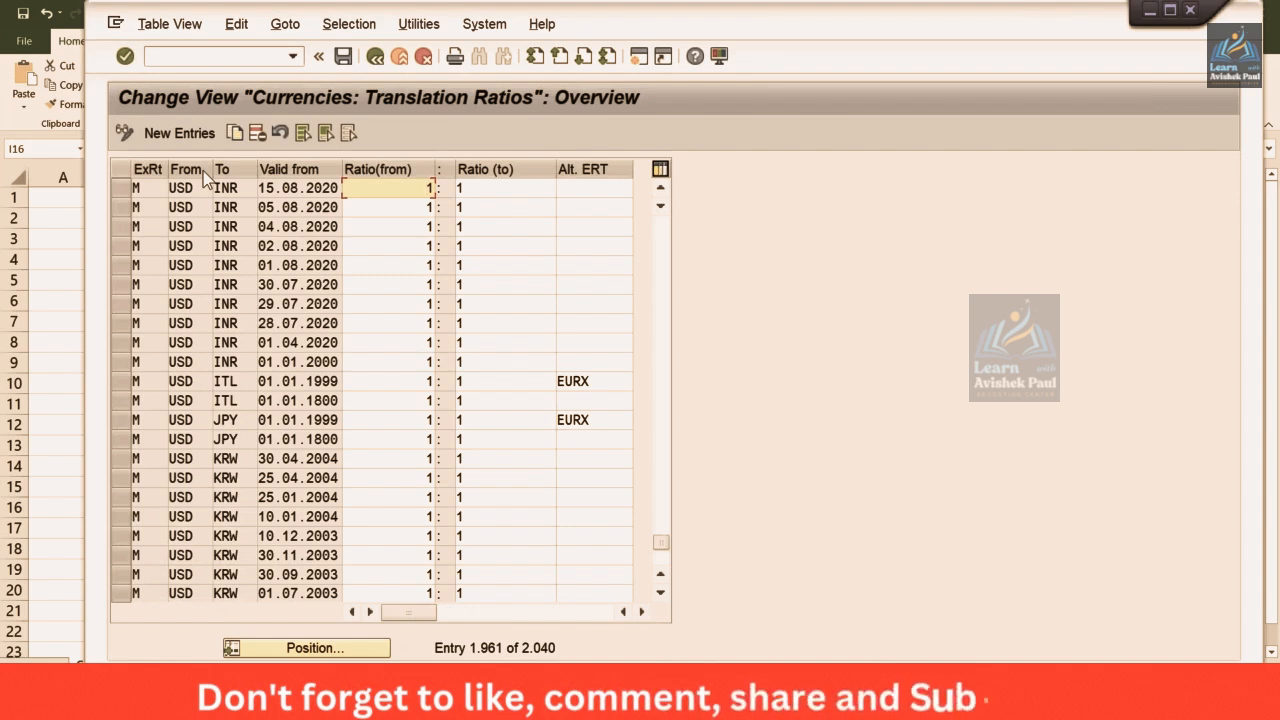
pyautogui.click(192, 55)
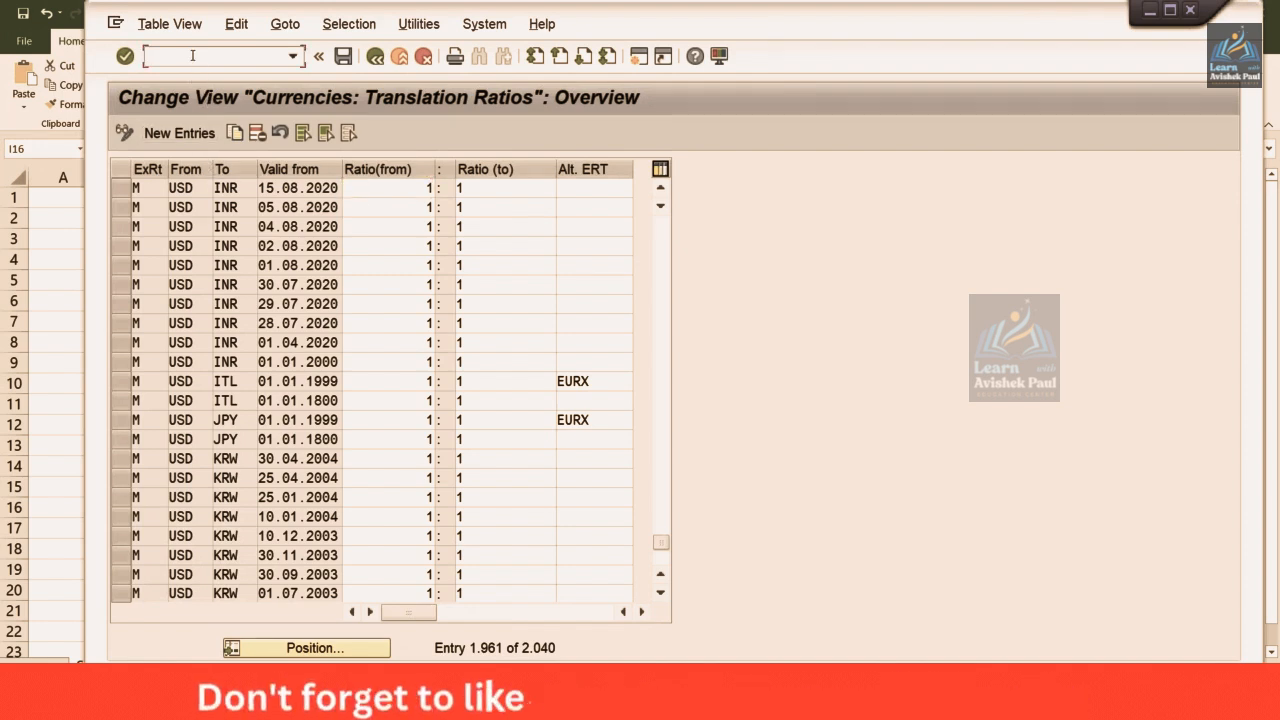
pyautogui.write('/N')
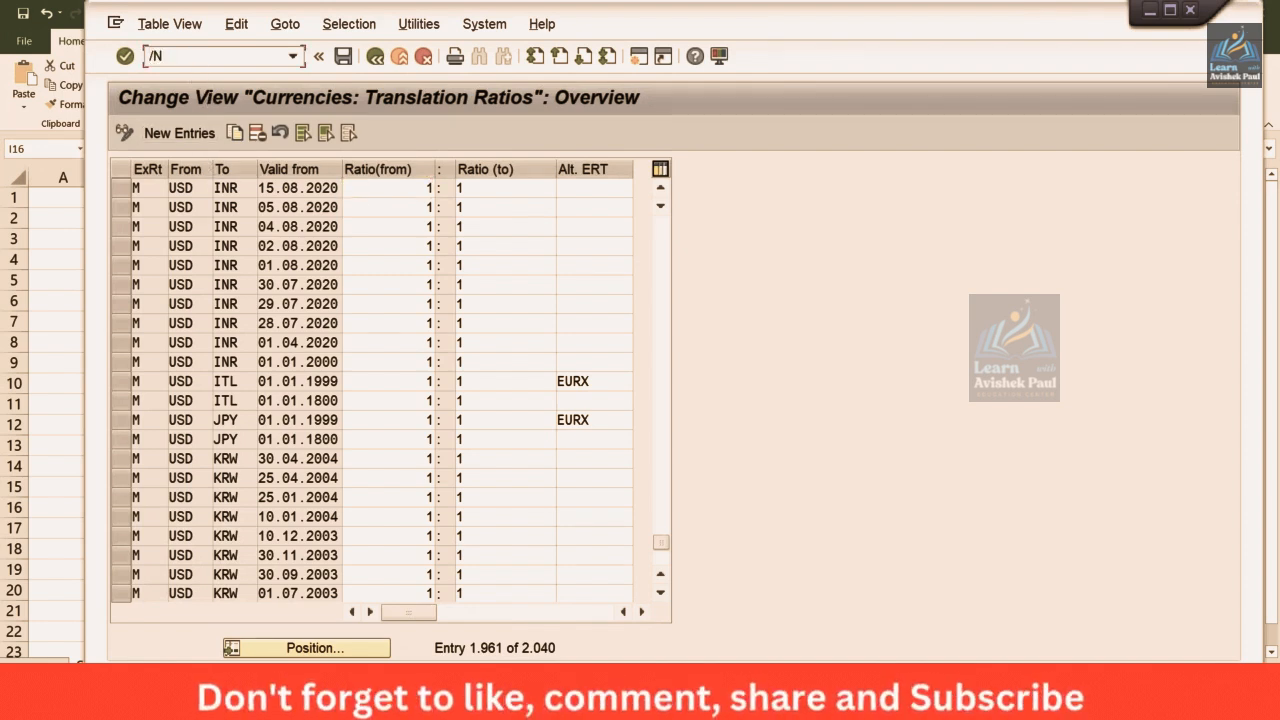
pyautogui.write('OB08')
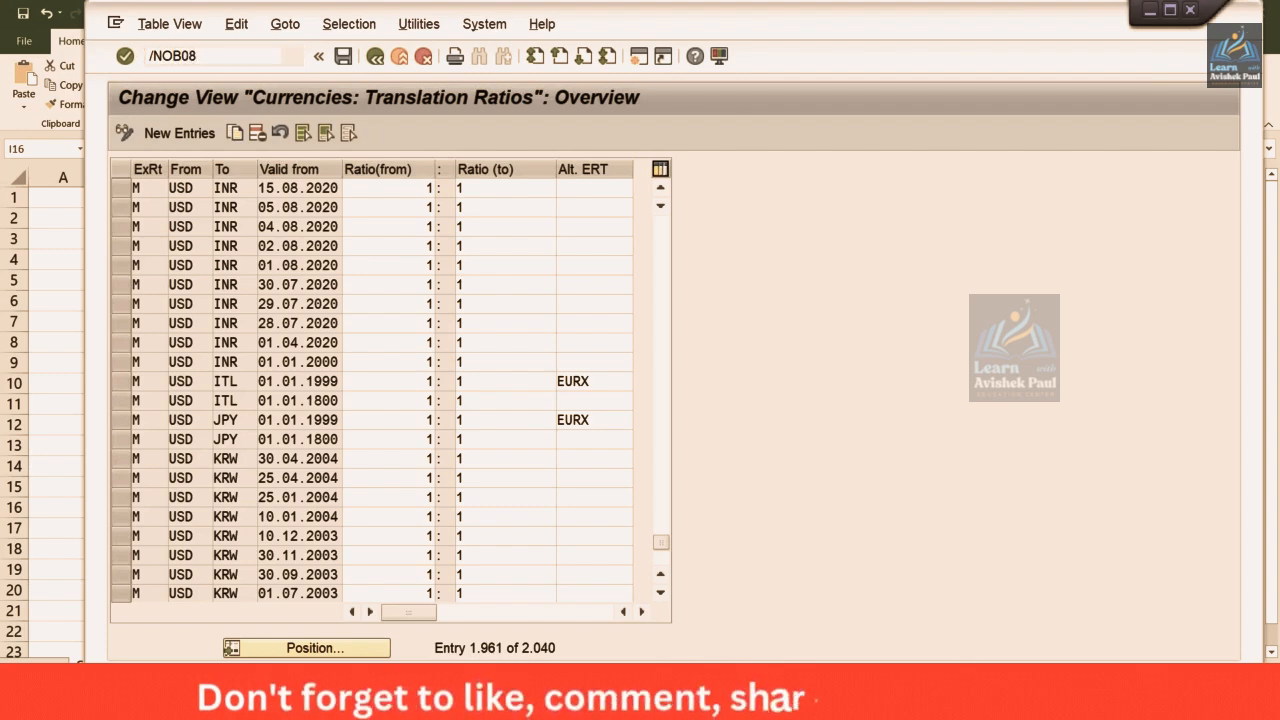
pyautogui.press('Return')
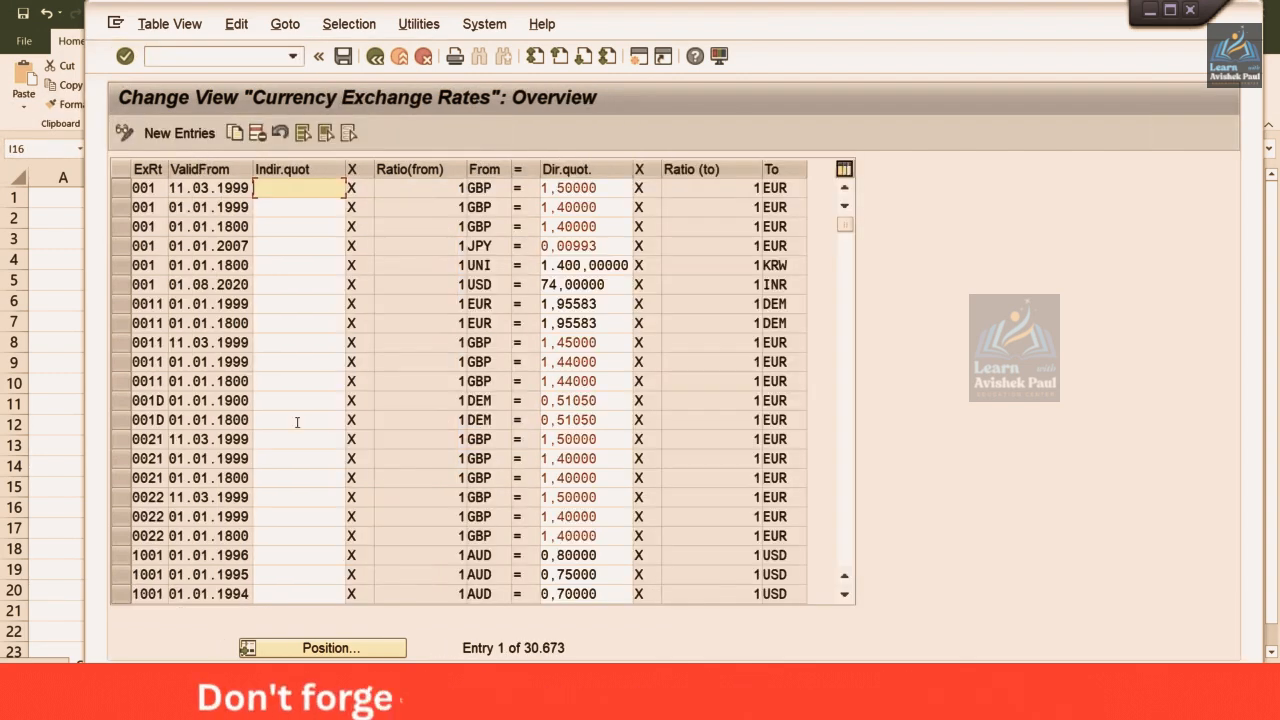
# Position the exchange rates list at rate type M, from currency USD, to currency INR, valid from 15.08.2020.
pyautogui.click(343, 649)
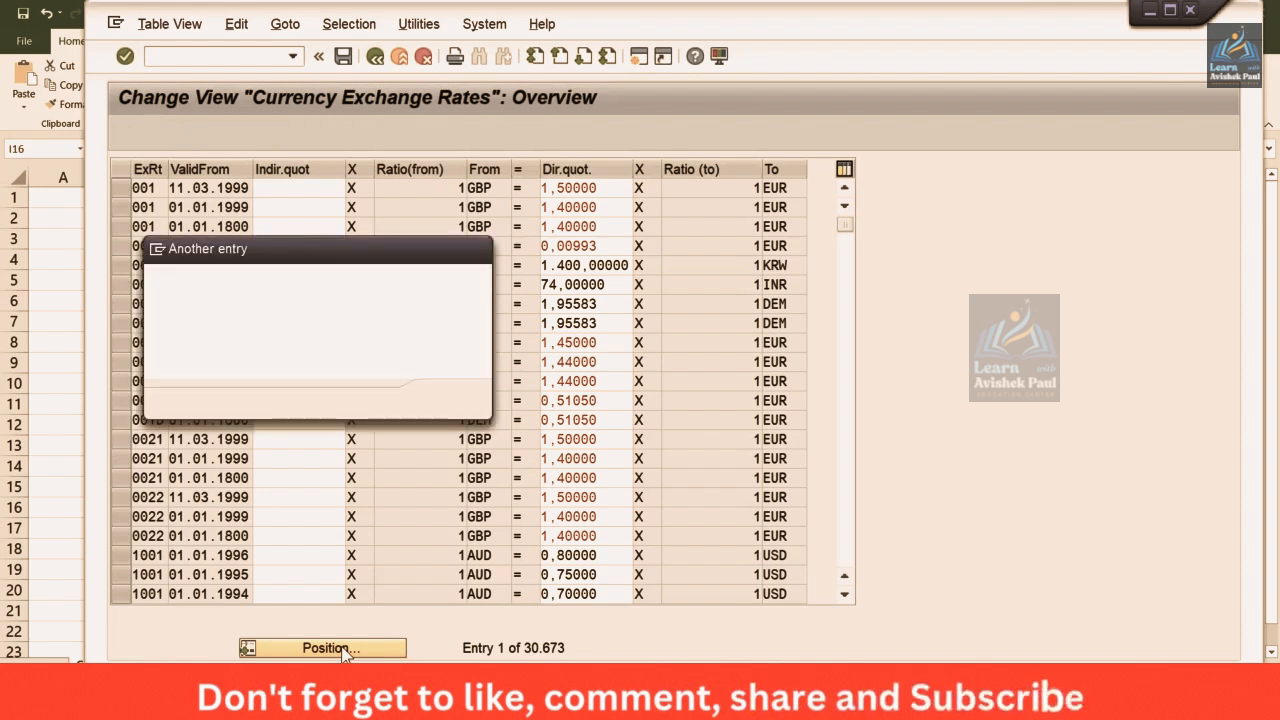
pyautogui.press('Tab')
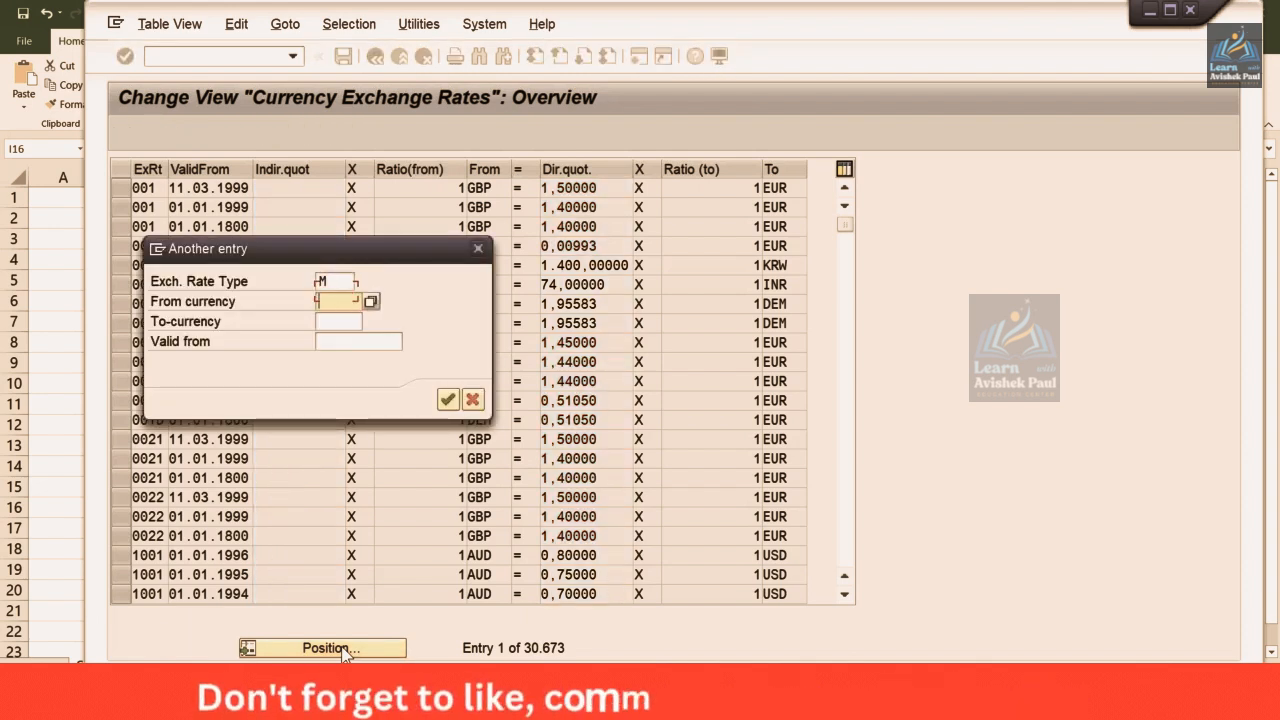
pyautogui.write('USD')
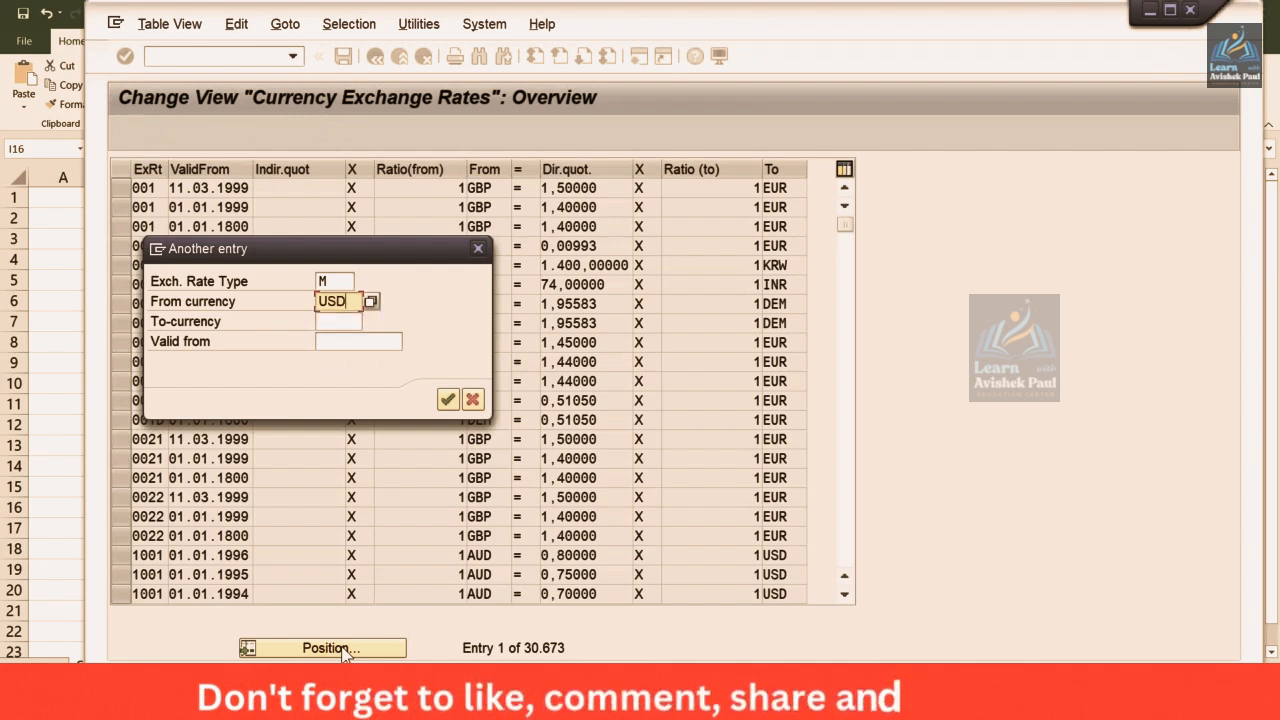
pyautogui.press('Tab')
pyautogui.write('INR')
pyautogui.press('Tab')
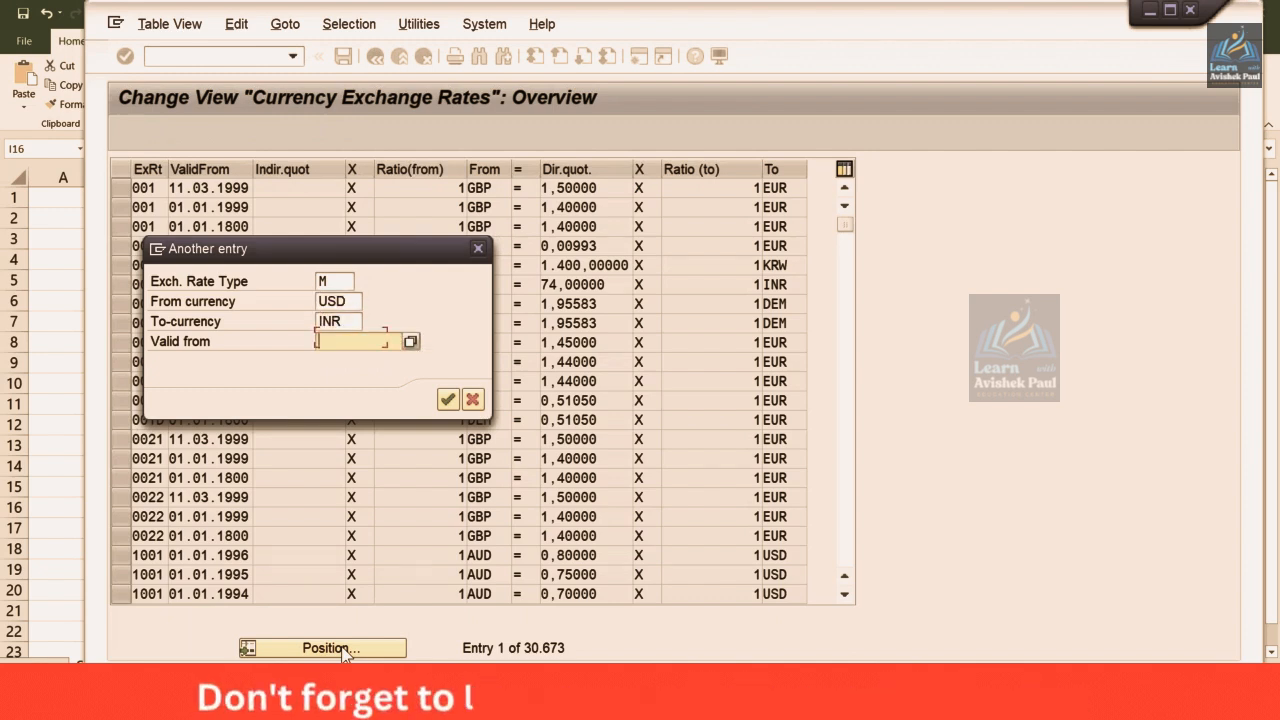
pyautogui.write('15')
pyautogui.press('Down')
pyautogui.press('Return')
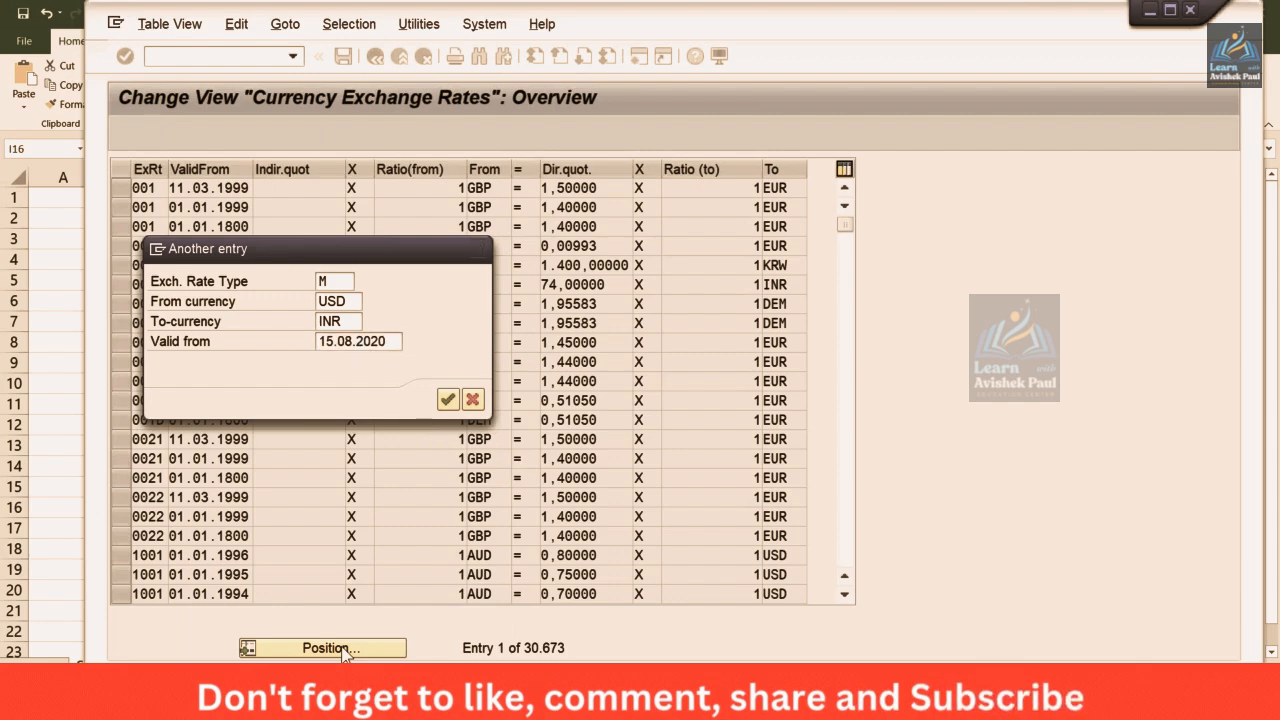
pyautogui.press('Return')
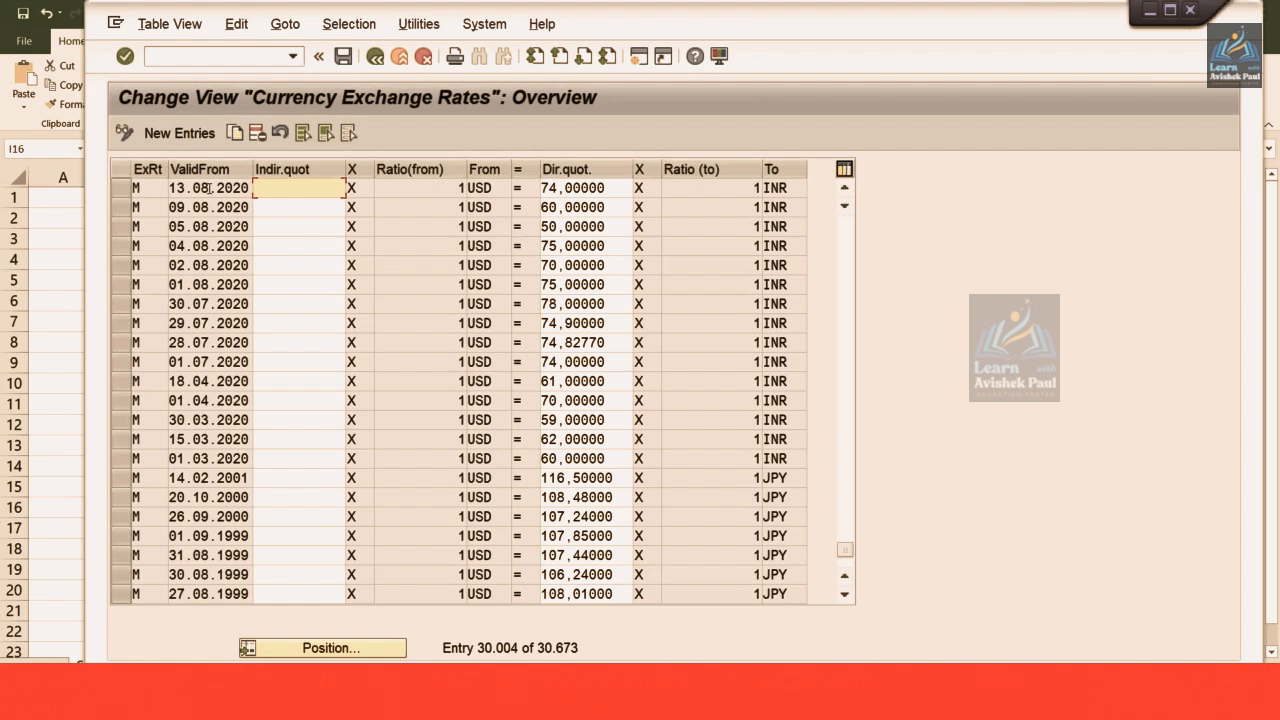
# Start a new exchange rate entry with rate type M and valid-from date 14.08.2020.
pyautogui.click(168, 136)
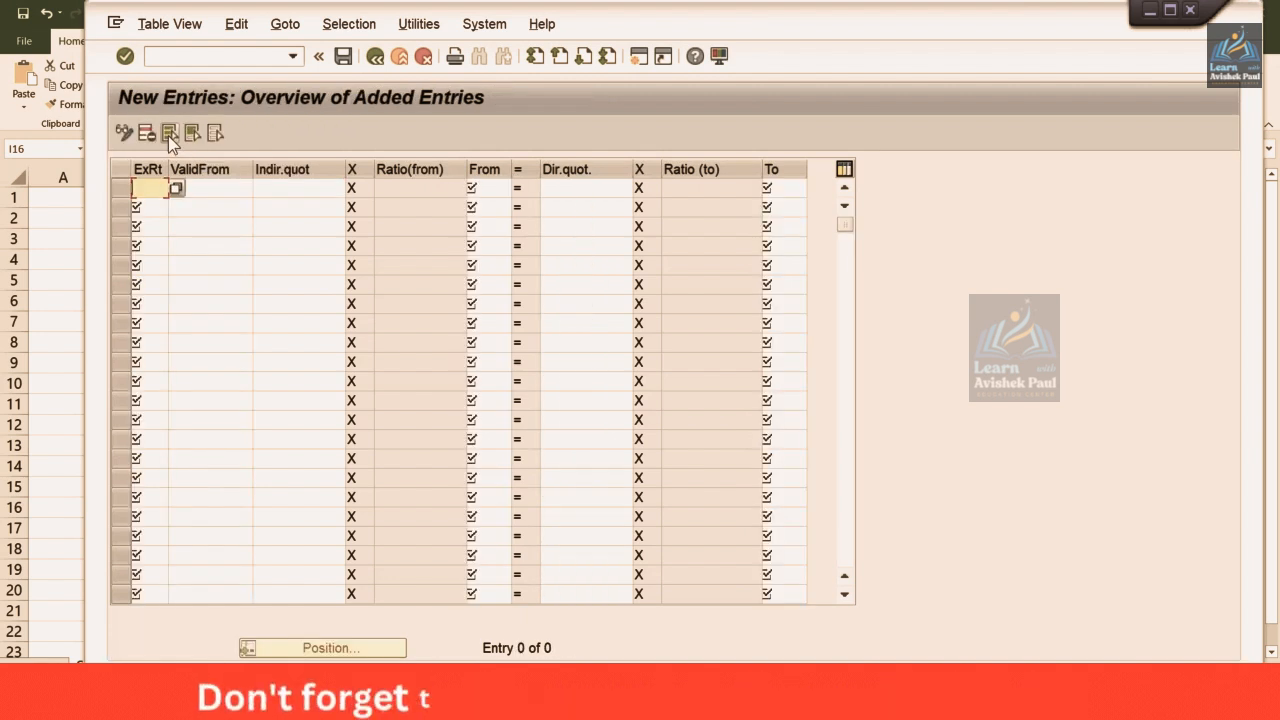
pyautogui.write('M')
pyautogui.press('Tab')
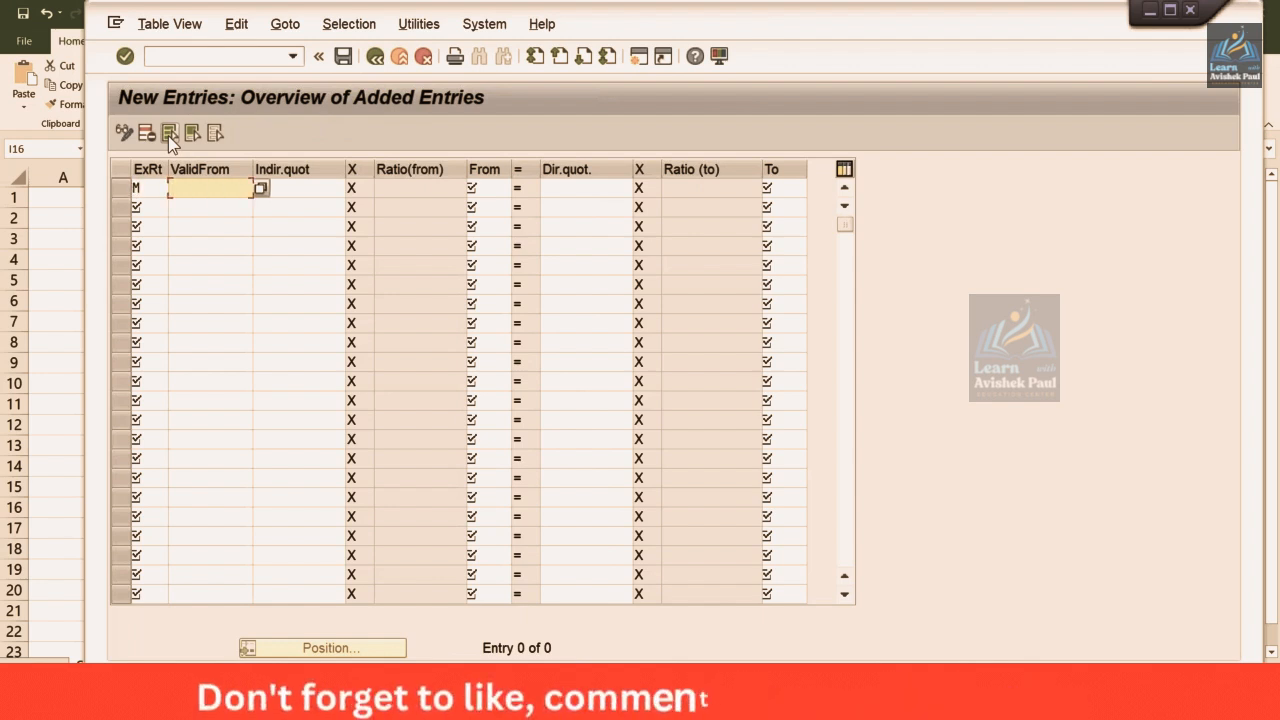
pyautogui.write('14')
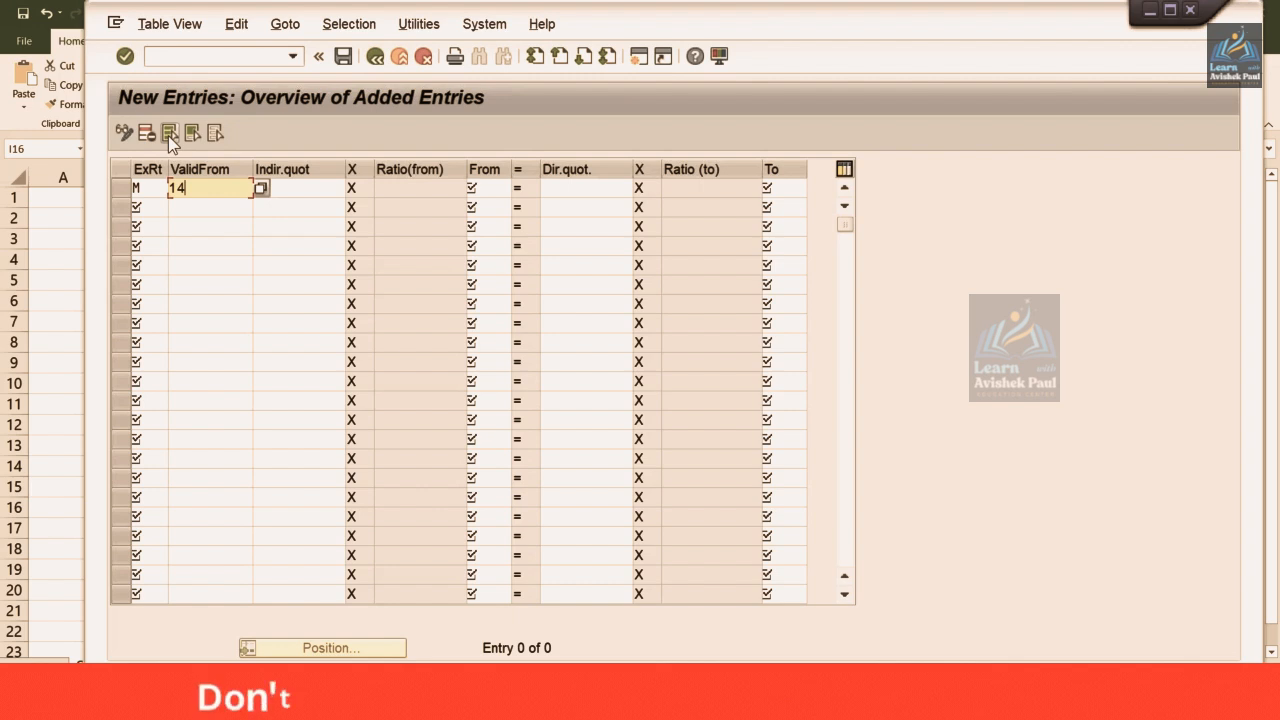
pyautogui.write('.08.202')
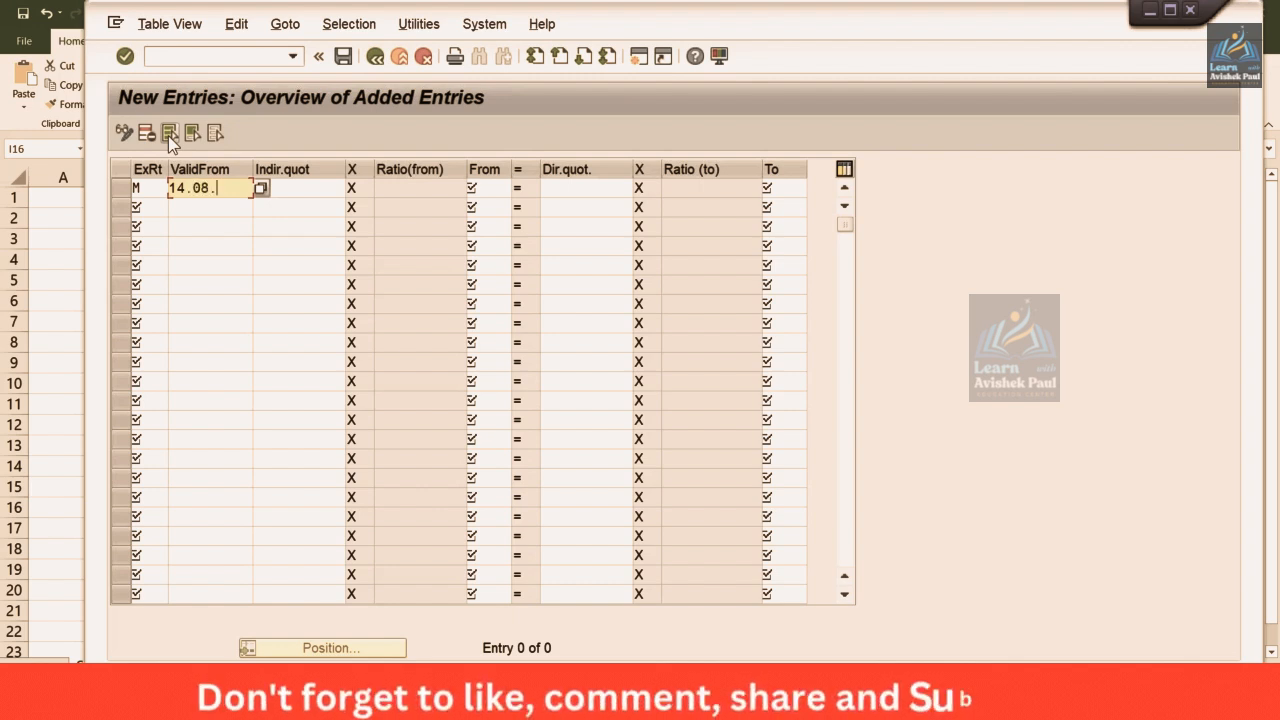
pyautogui.press('Tab')
pyautogui.press('Tab')
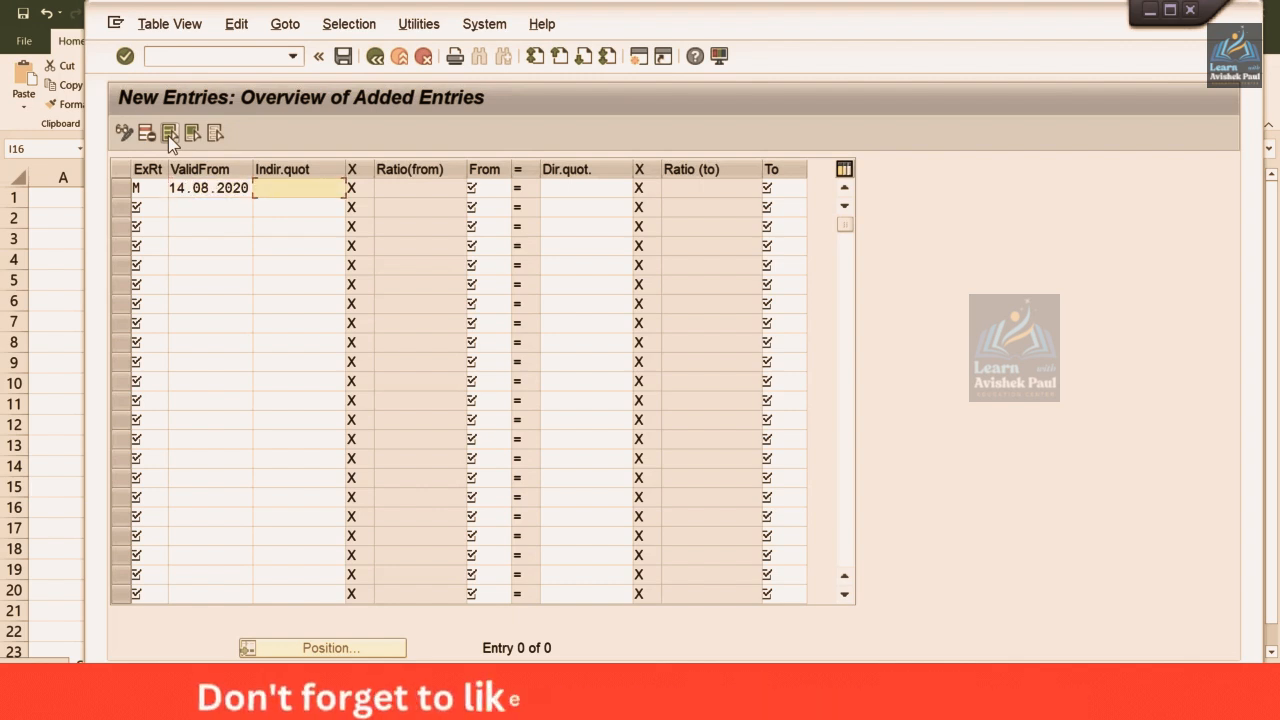
# Set the new entry's from currency to USD, to currency to INR, and direct quotation to 52.
pyautogui.write('U')
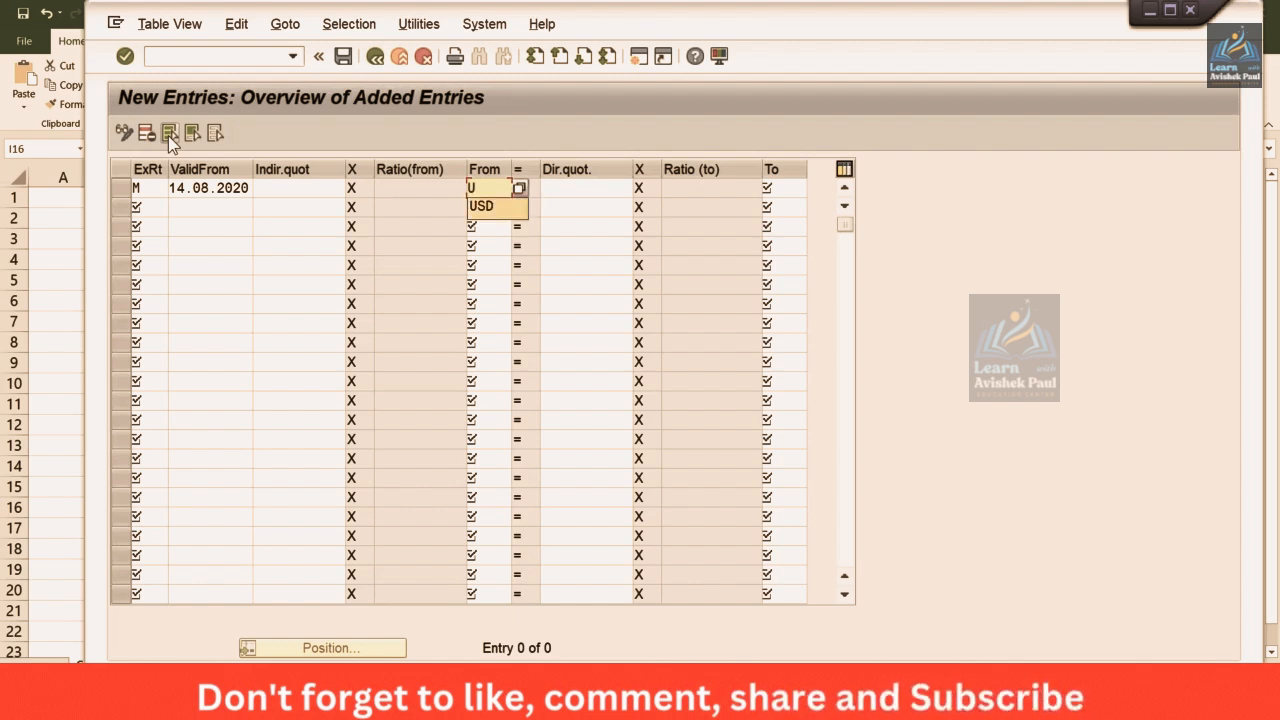
pyautogui.write('SD')
pyautogui.press('Tab')
pyautogui.press('Tab')
pyautogui.press('Tab')
pyautogui.write('I')
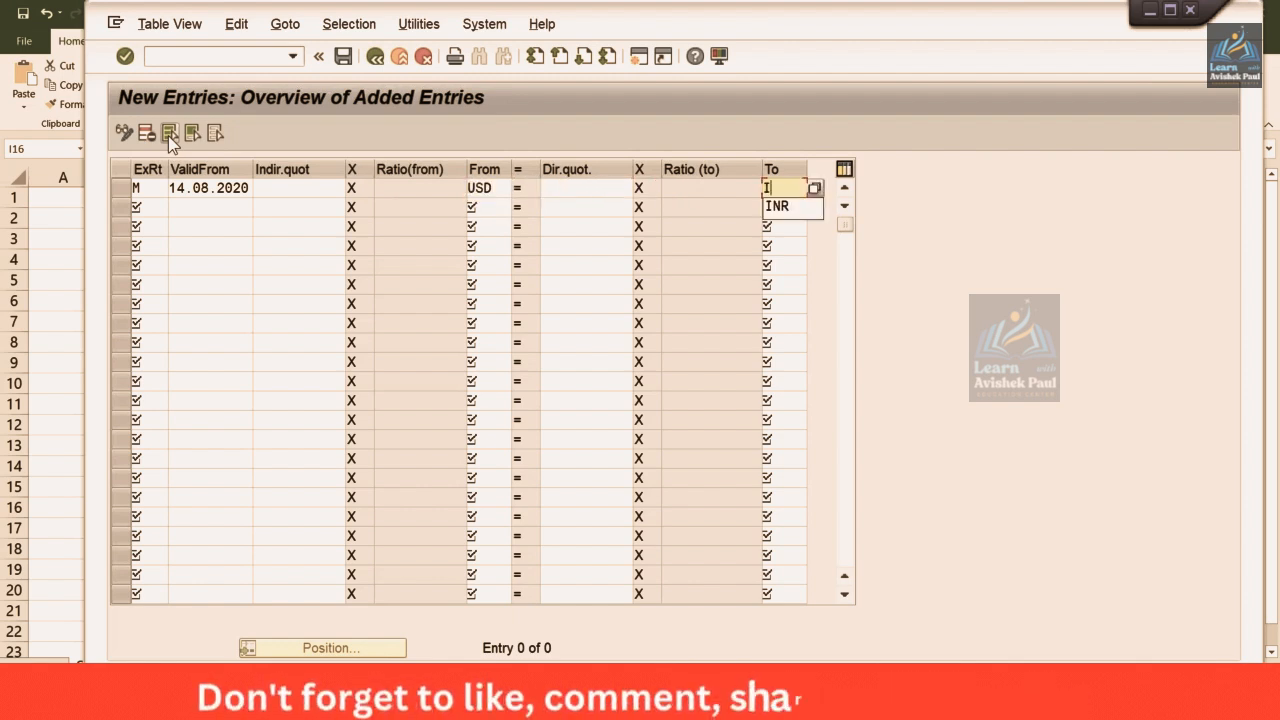
pyautogui.write('NR')
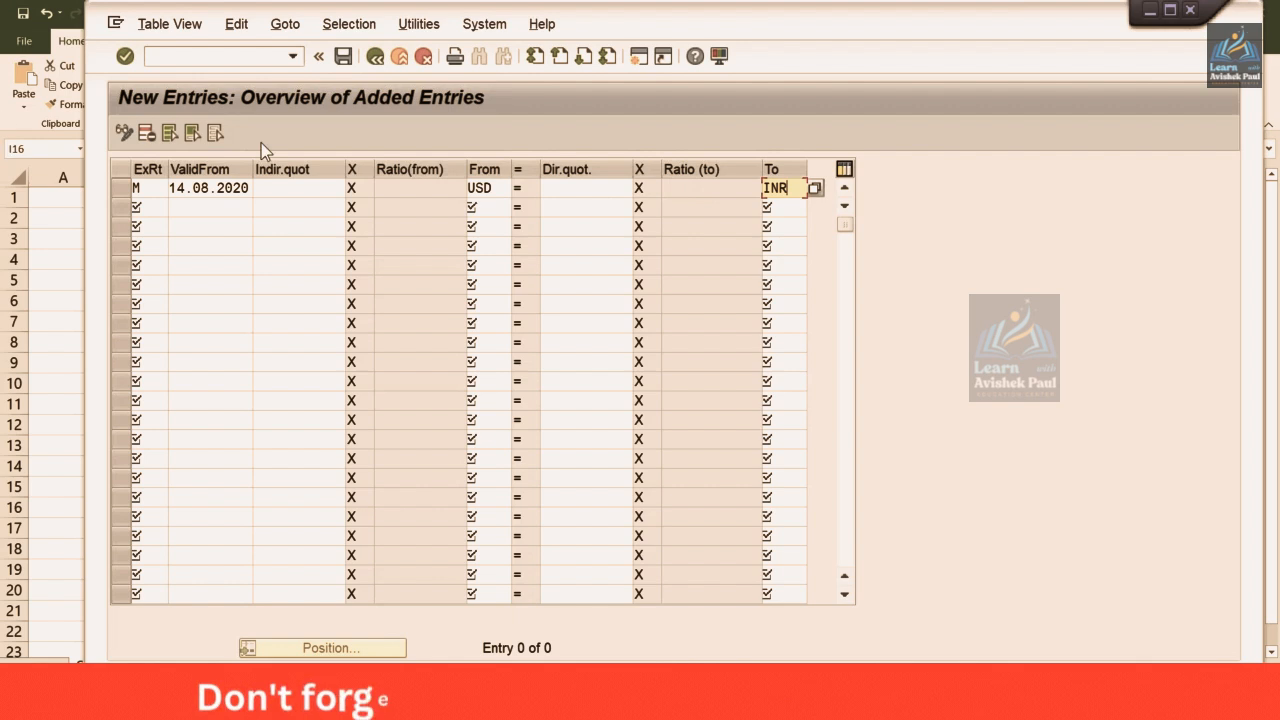
pyautogui.click(571, 187)
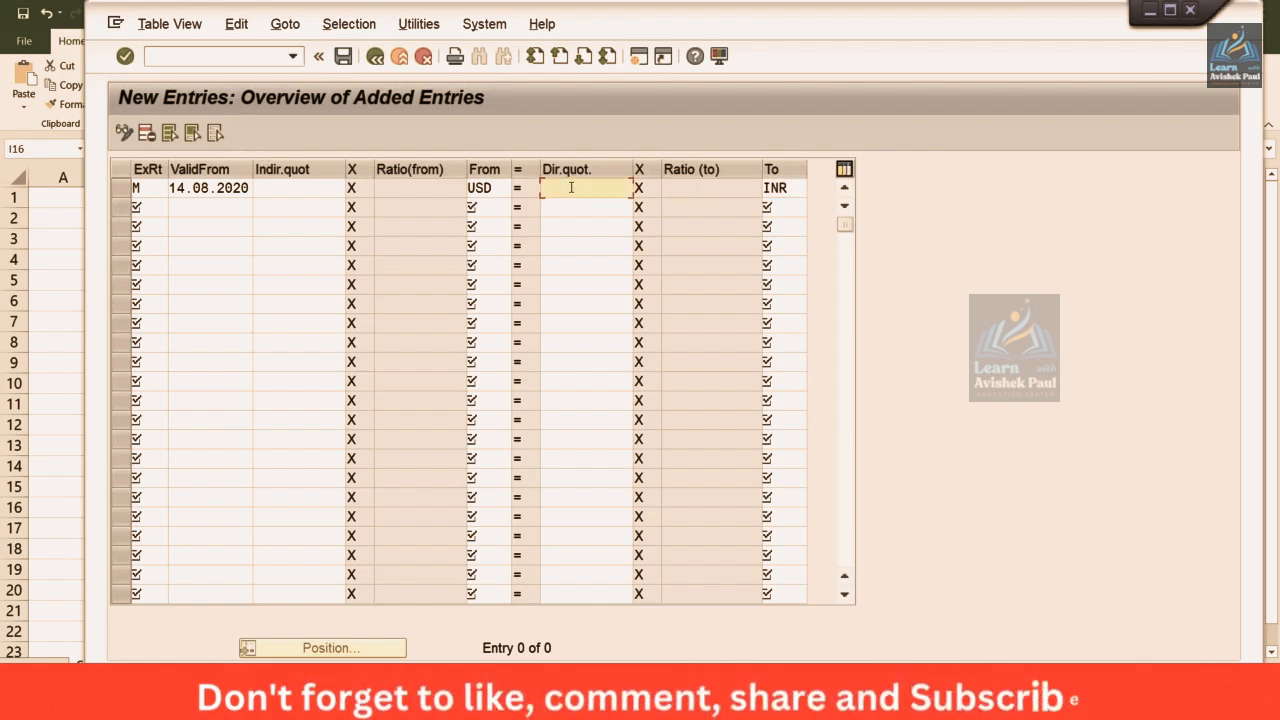
pyautogui.write('52')
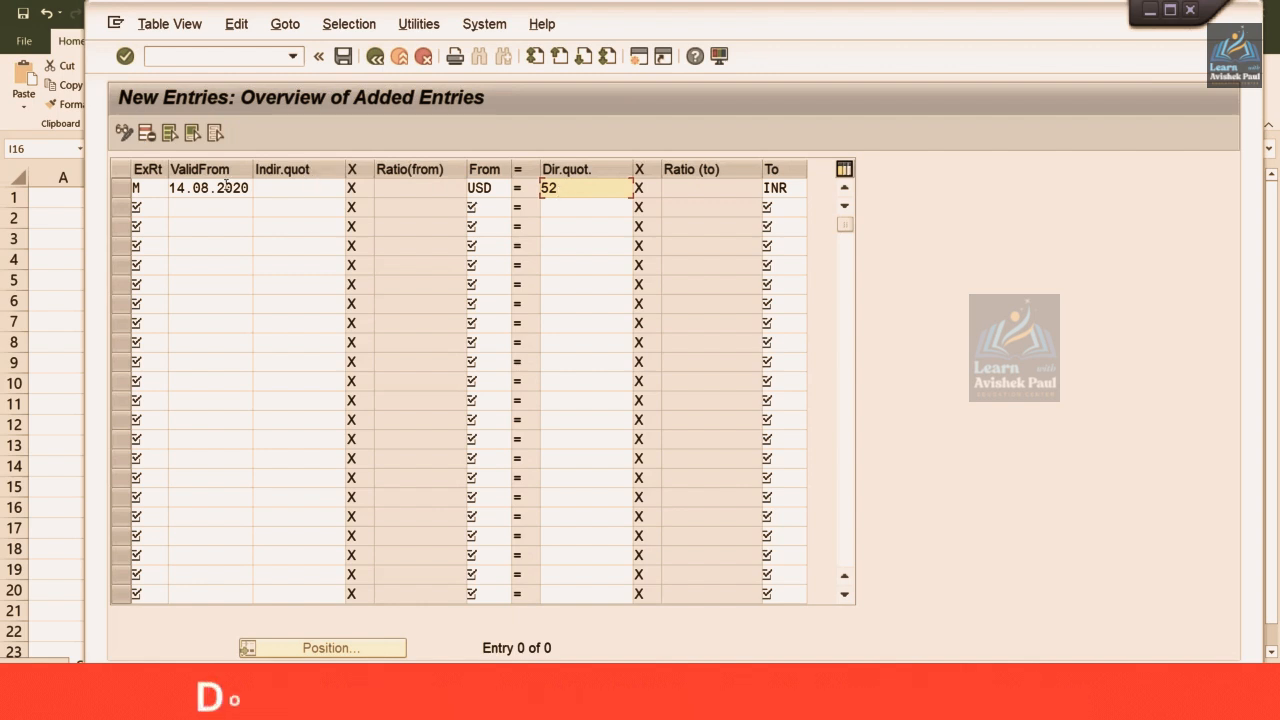
# Change the new entry's valid-from date to 15.08.2020, validate the row and save the exchange rate.
pyautogui.click(172, 189)
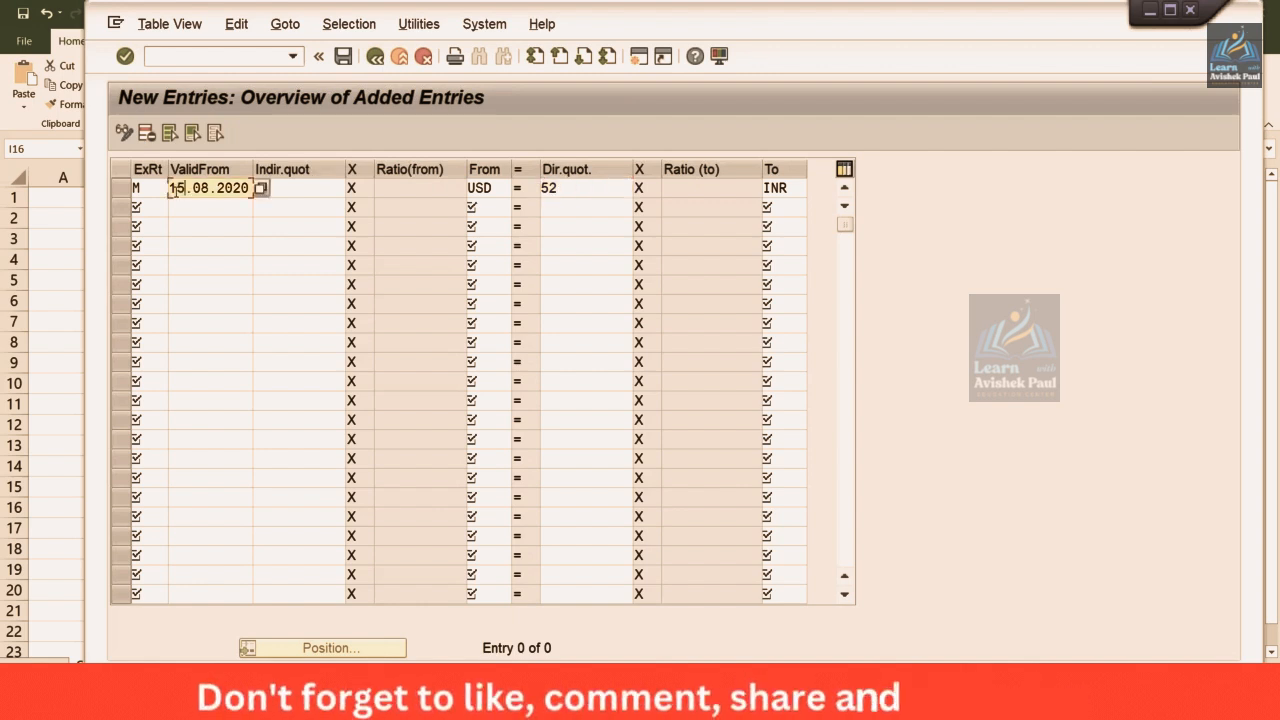
pyautogui.press('Return')
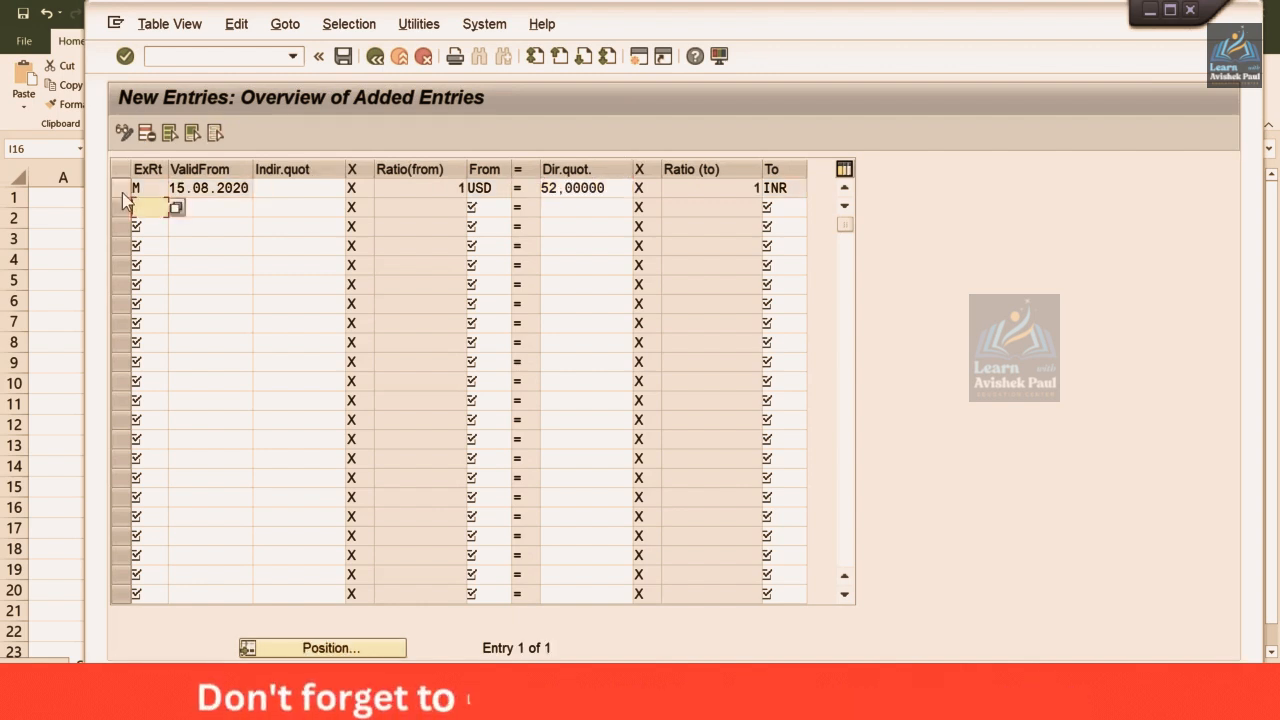
pyautogui.click(629, 188)
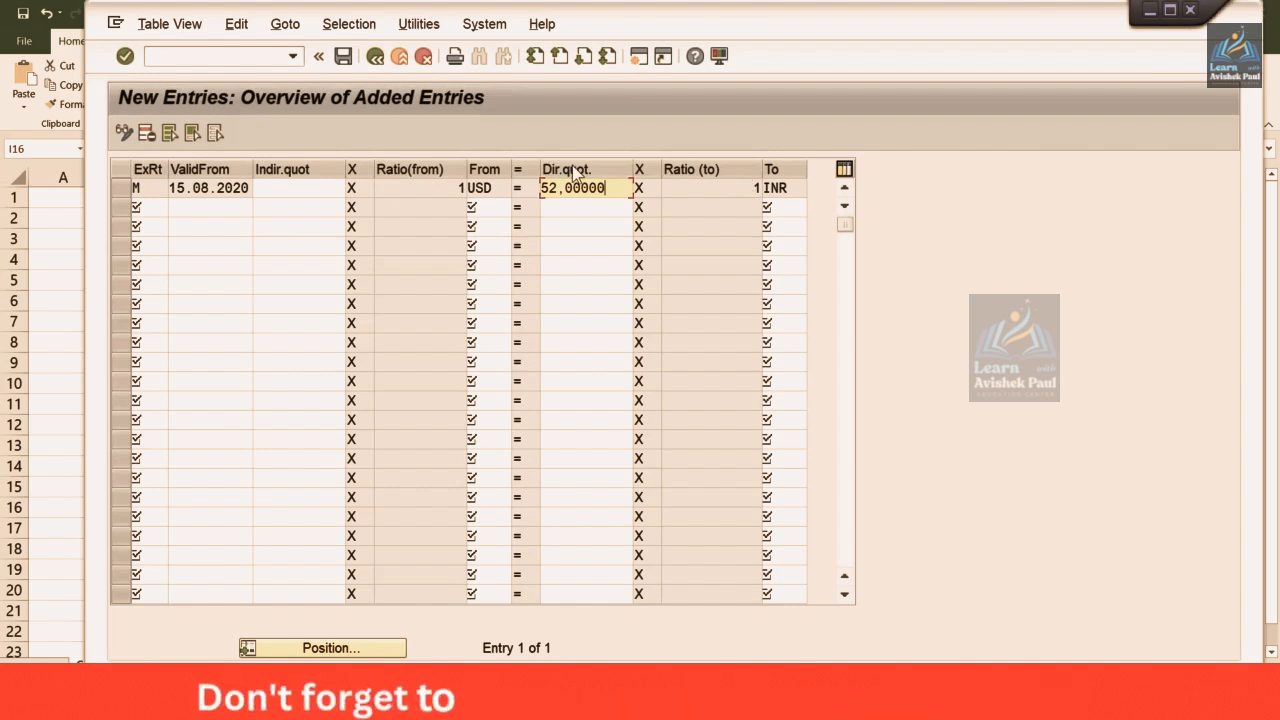
pyautogui.click(193, 187)
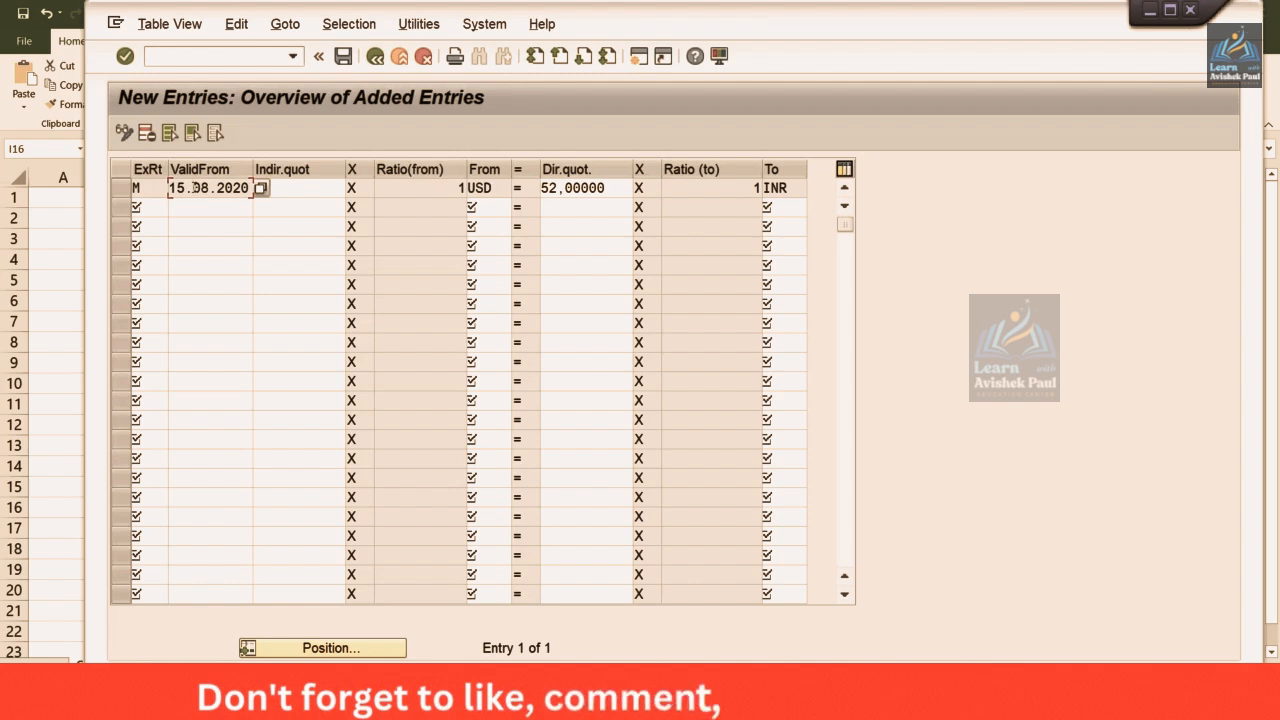
pyautogui.click(626, 190)
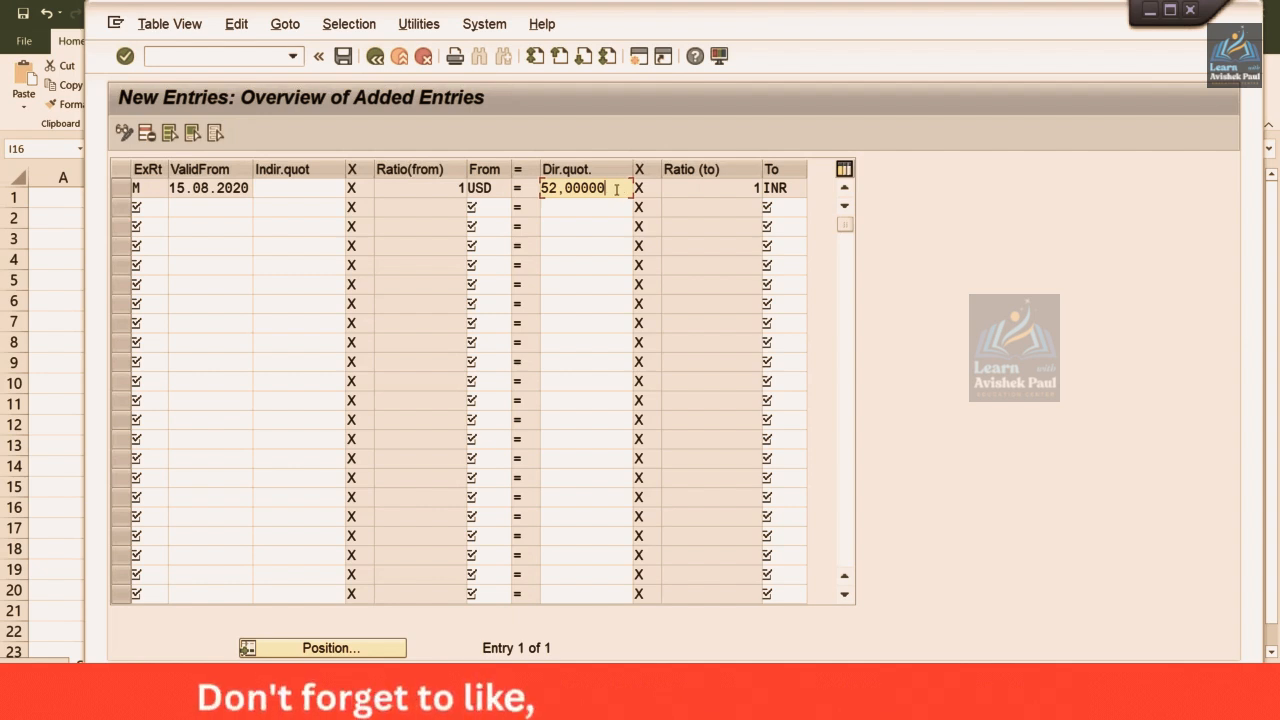
pyautogui.hotkey('ctrl', 's')
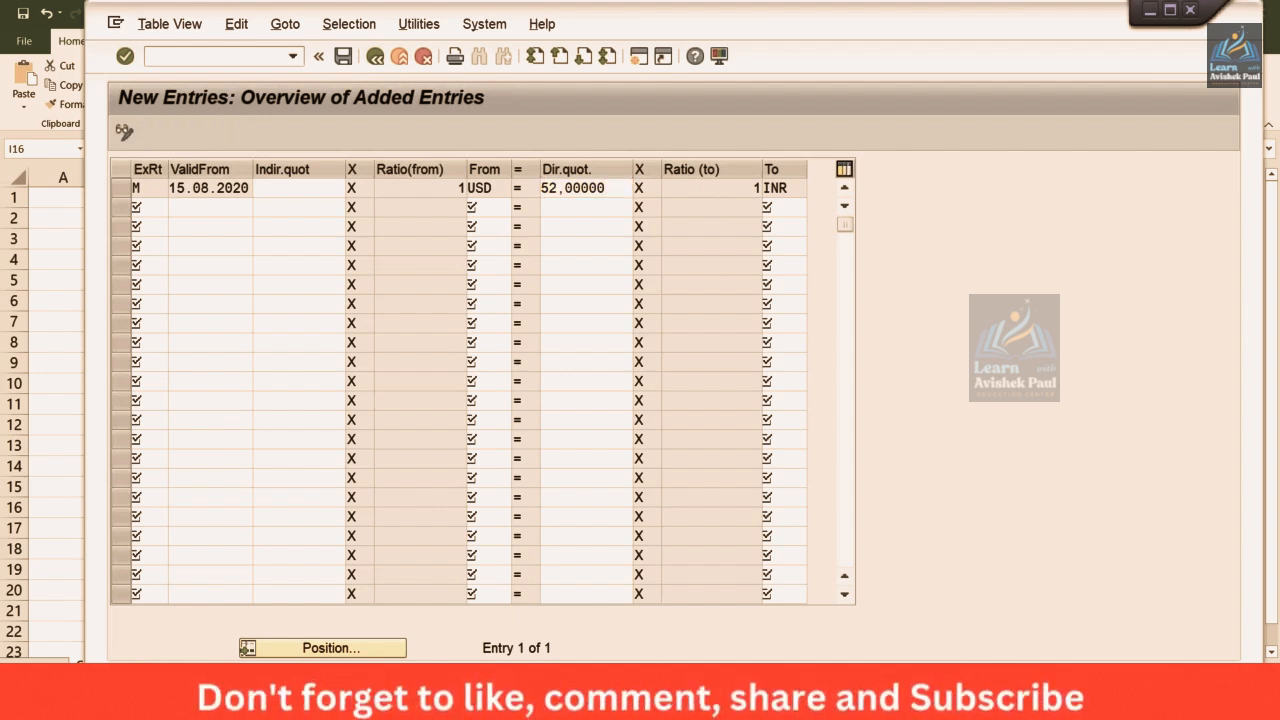
pyautogui.press('Return')
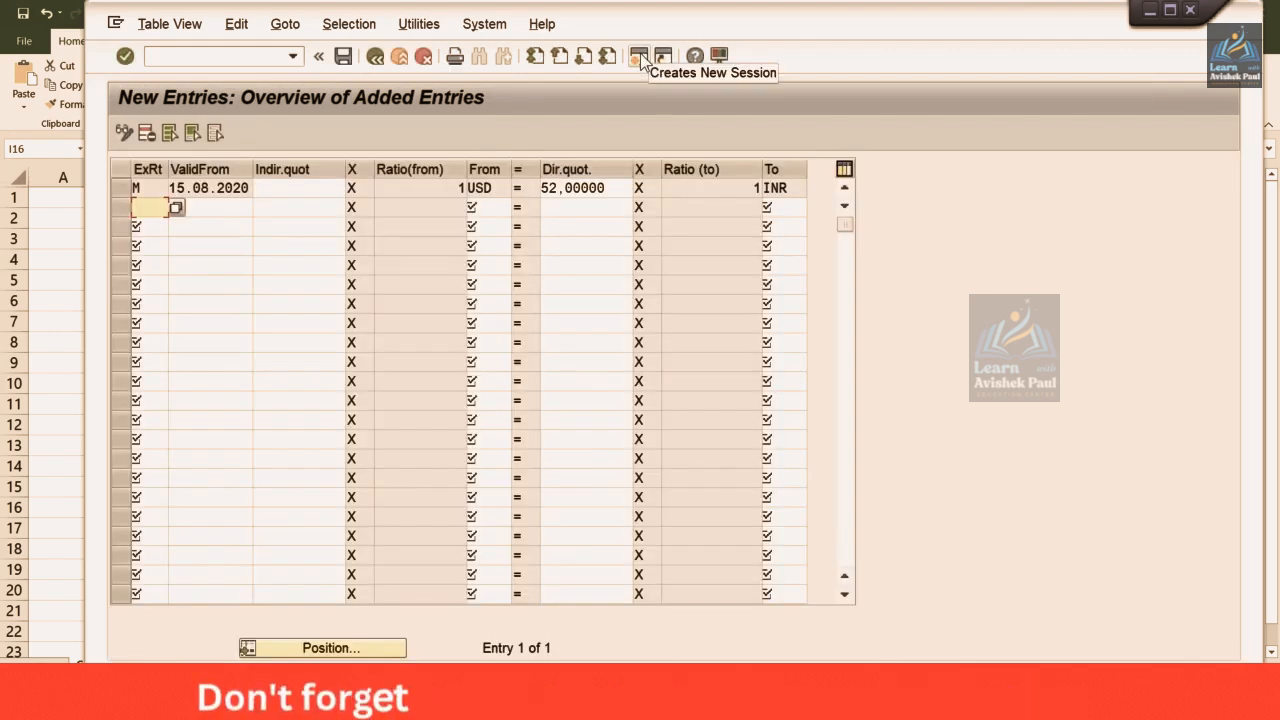
# Open a new SAP session and start transaction FB50 in it.
pyautogui.click(640, 57)
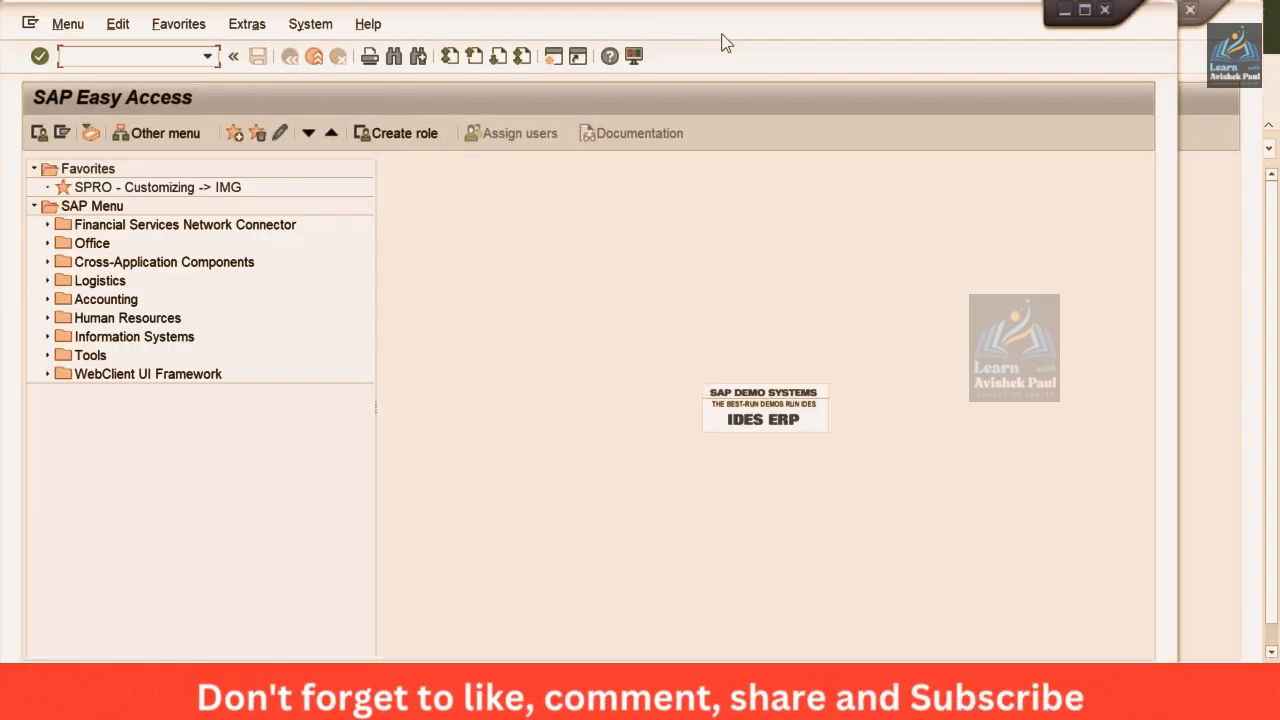
pyautogui.moveTo(726, 43); pyautogui.dragTo(809, 41)
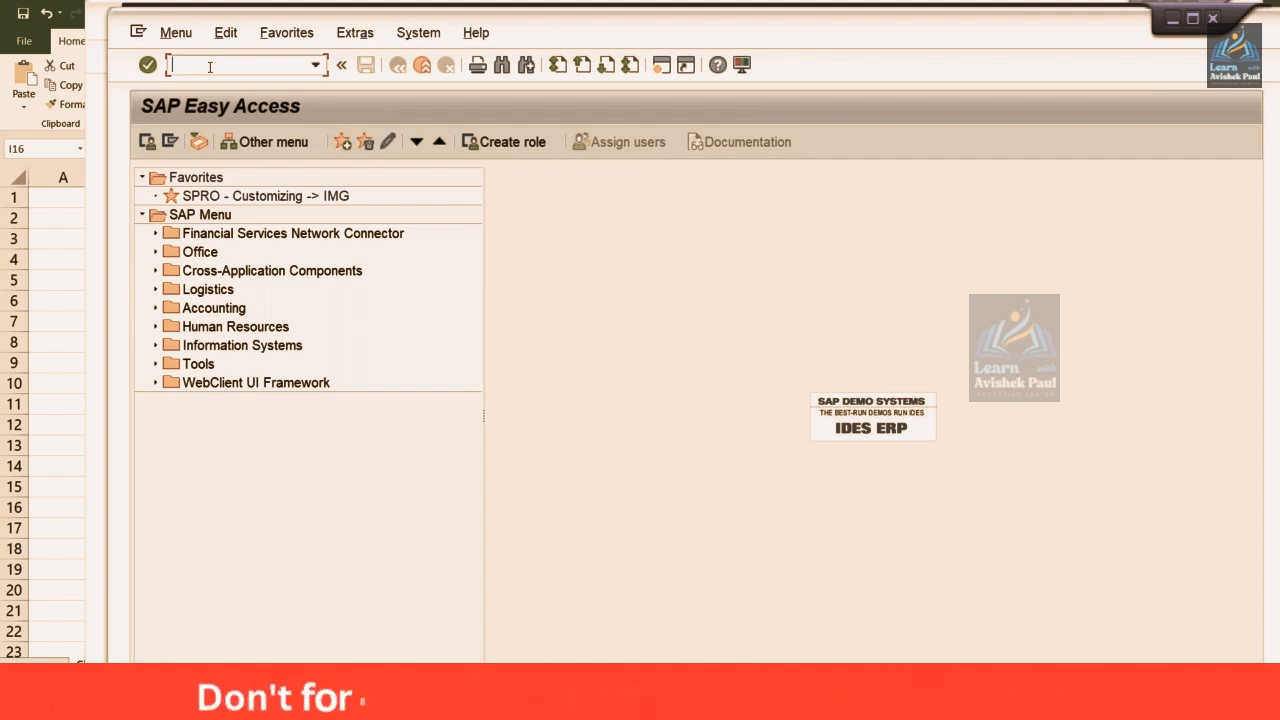
pyautogui.write('FB50')
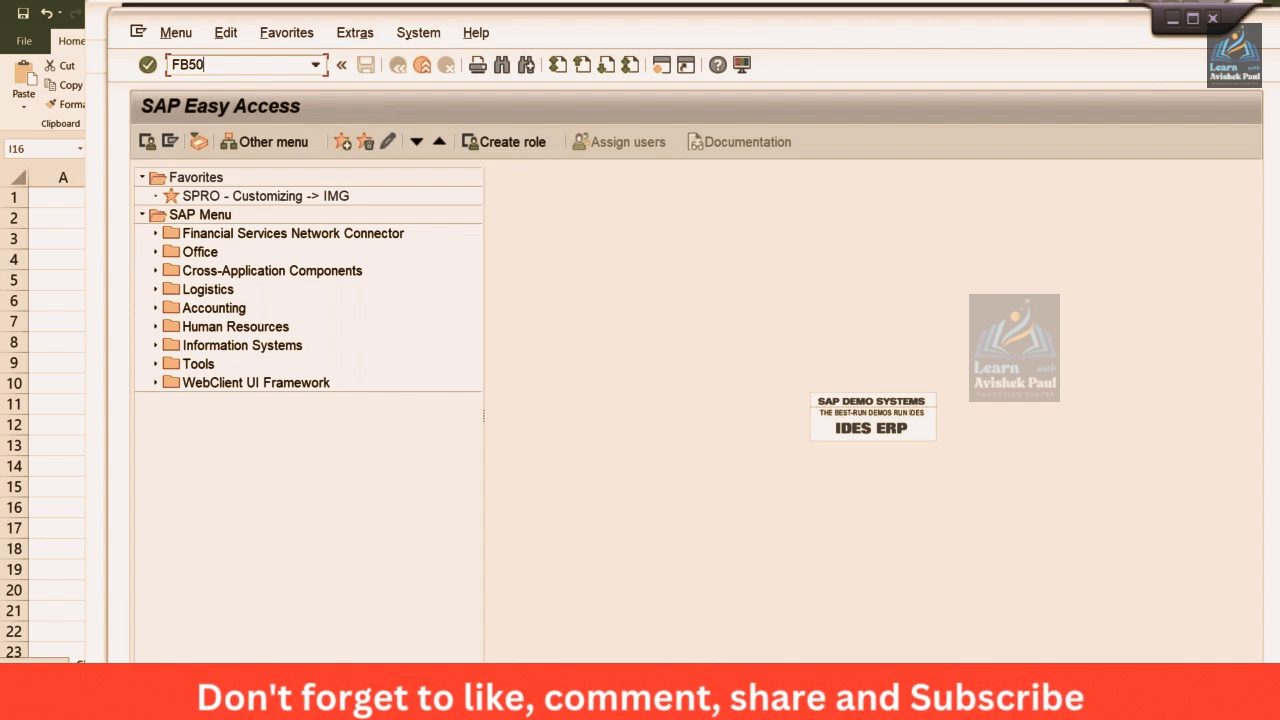
pyautogui.press('Return')
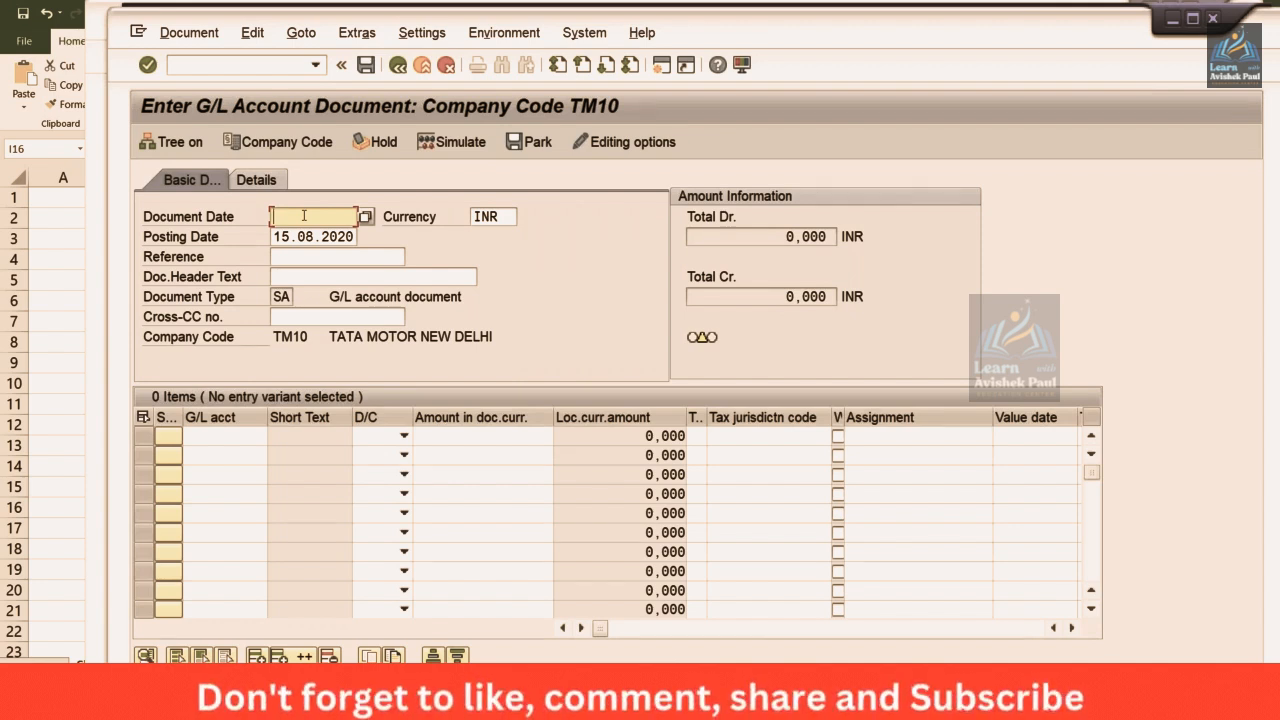
# Change the G/L document's company code to TM00 and set the document date to 15.08.2020.
pyautogui.click(310, 142)
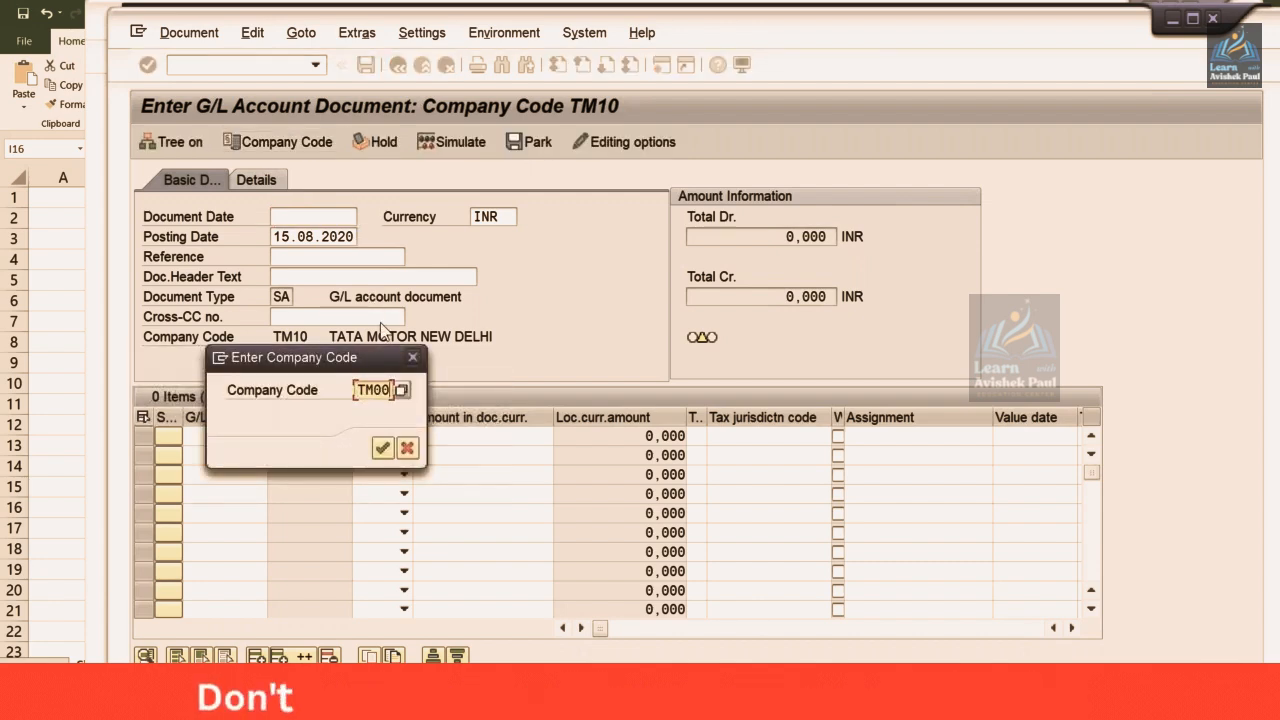
pyautogui.press('Return')
pyautogui.click(312, 214)
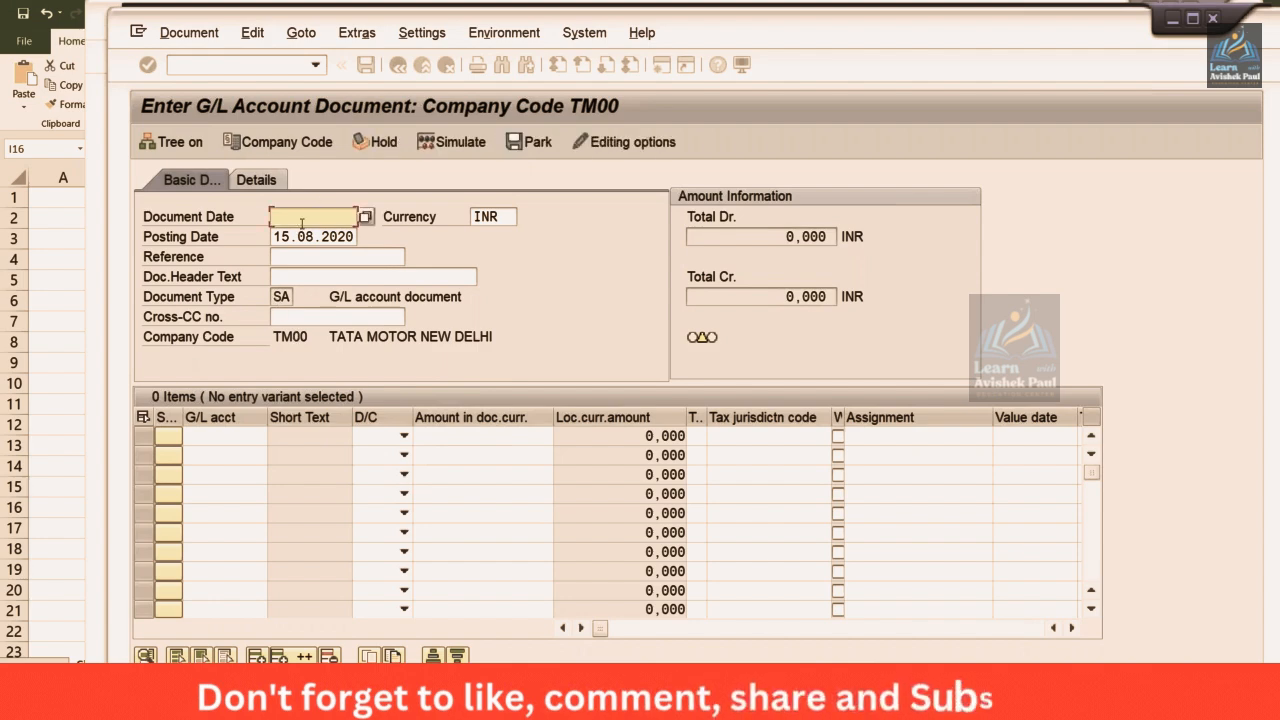
pyautogui.write('15.08.2020')
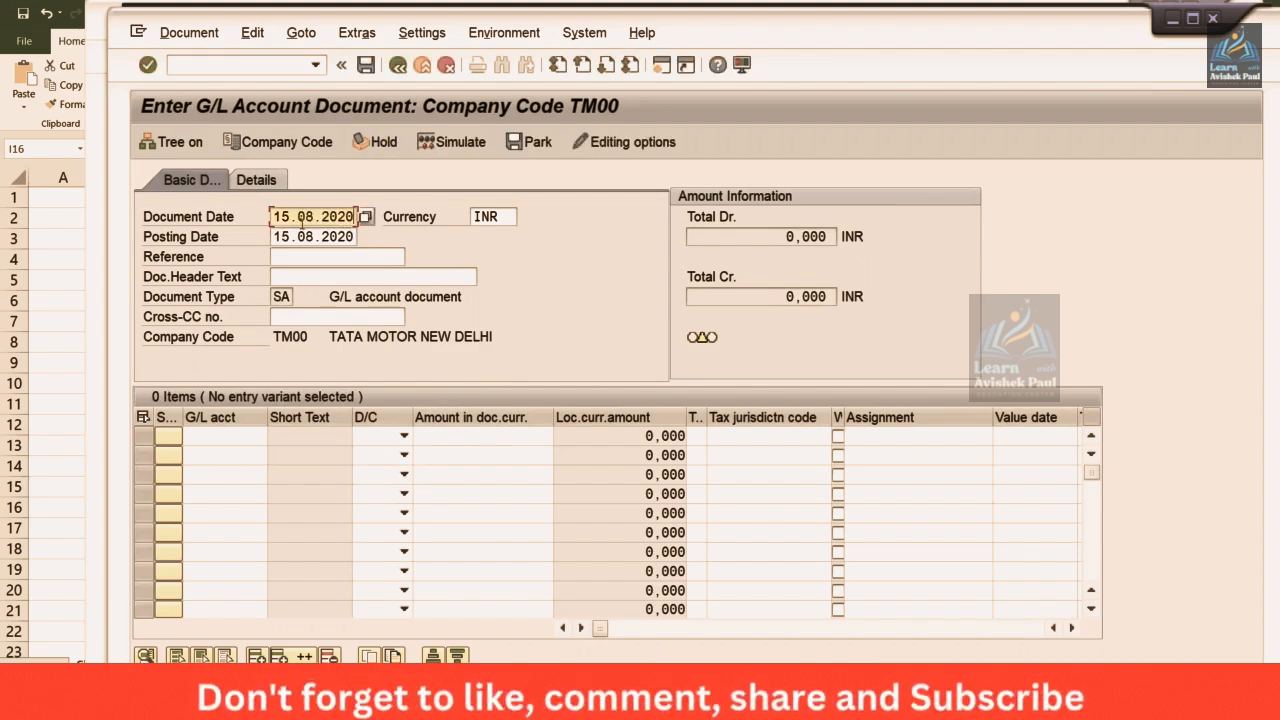
# Set the document currency to USD and enter the first line with G/L account 4000, debit, amount 1.
pyautogui.click(230, 434)
pyautogui.write('4')
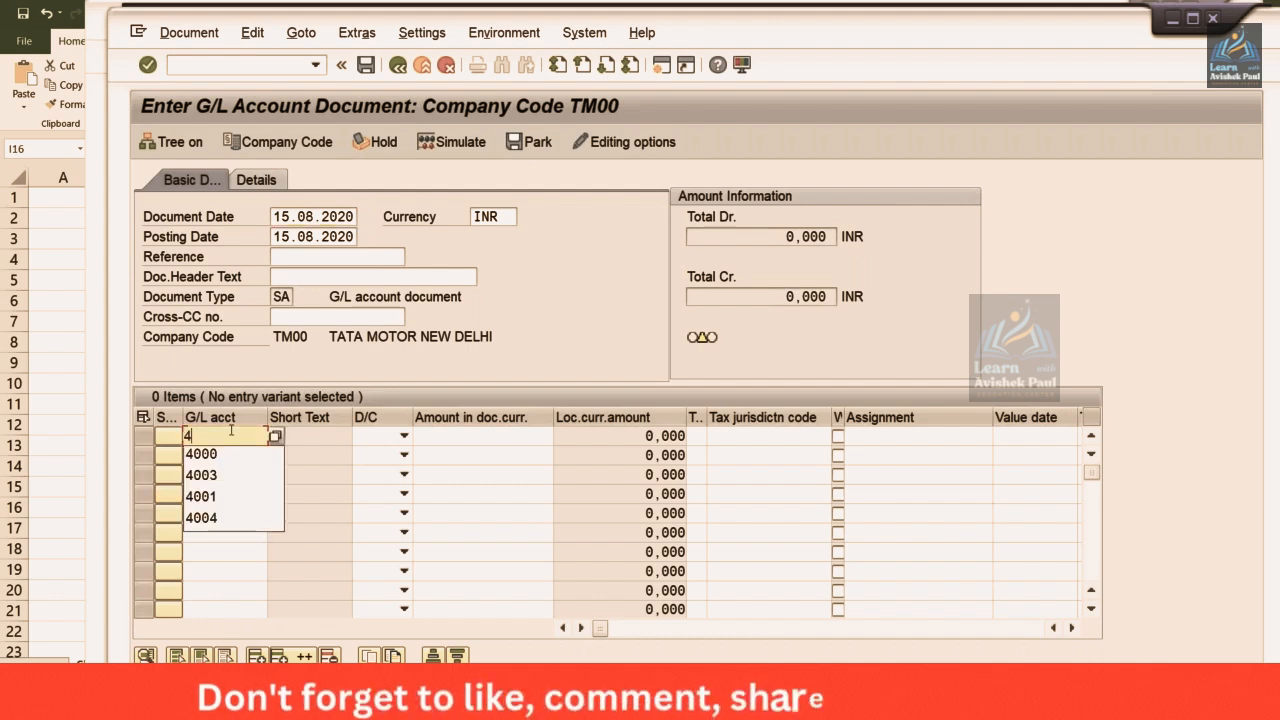
pyautogui.click(201, 454)
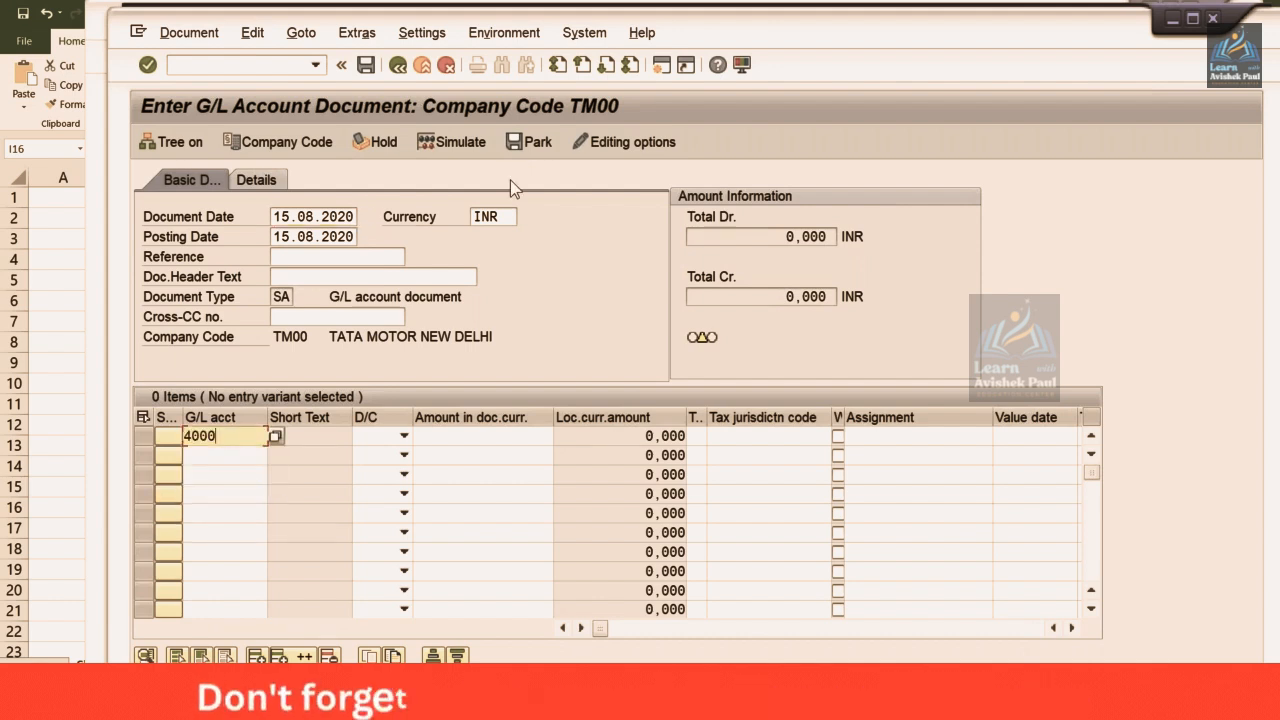
pyautogui.moveTo(500, 217); pyautogui.dragTo(471, 217)
pyautogui.write('USD')
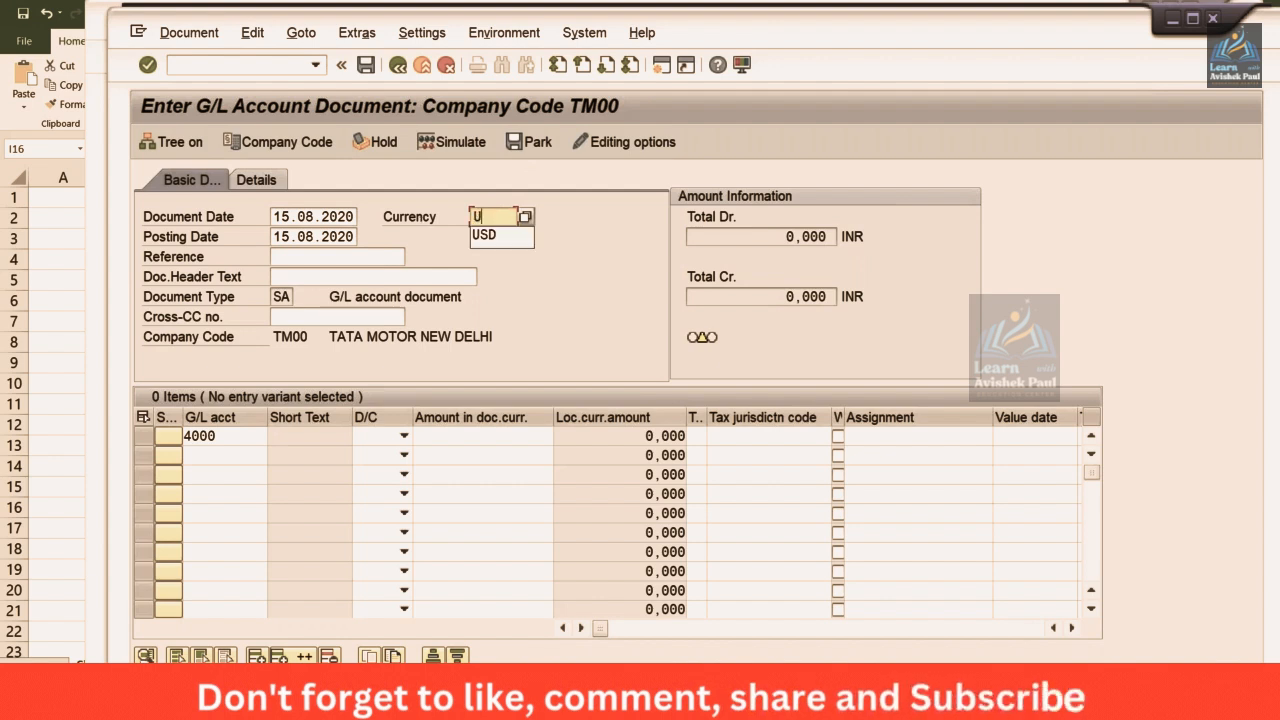
pyautogui.click(379, 438)
pyautogui.click(380, 477)
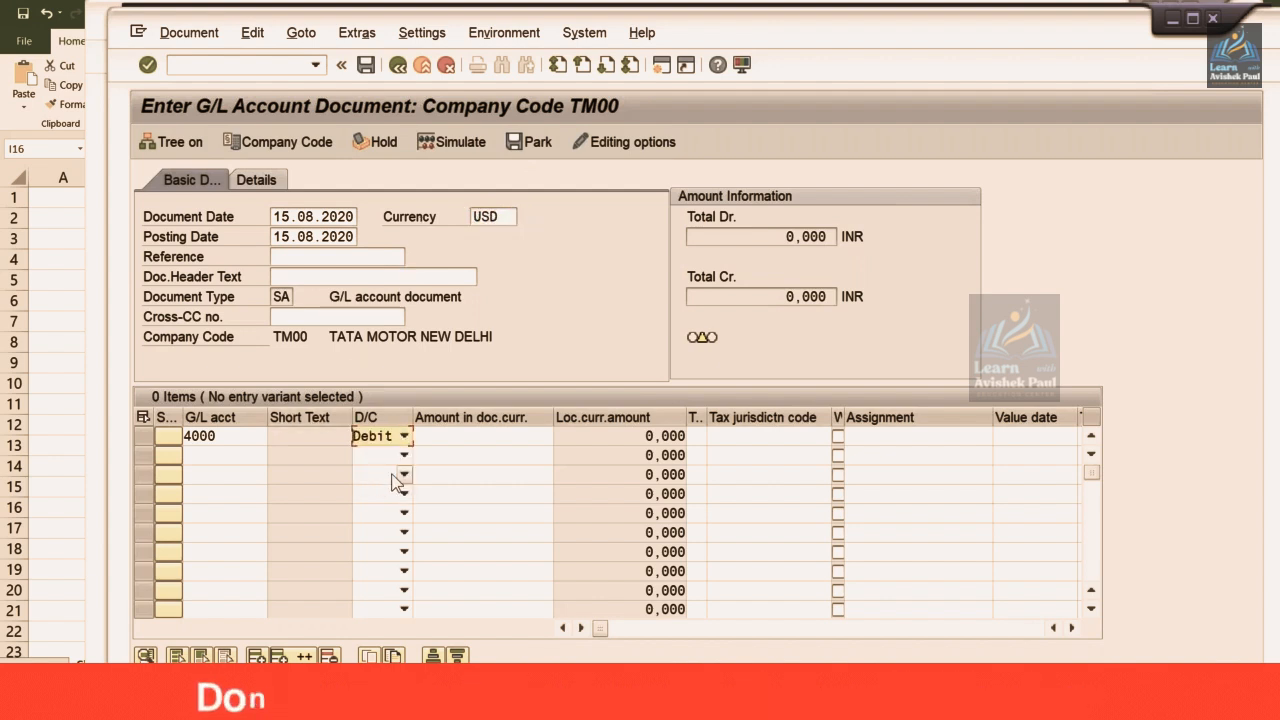
pyautogui.click(478, 438)
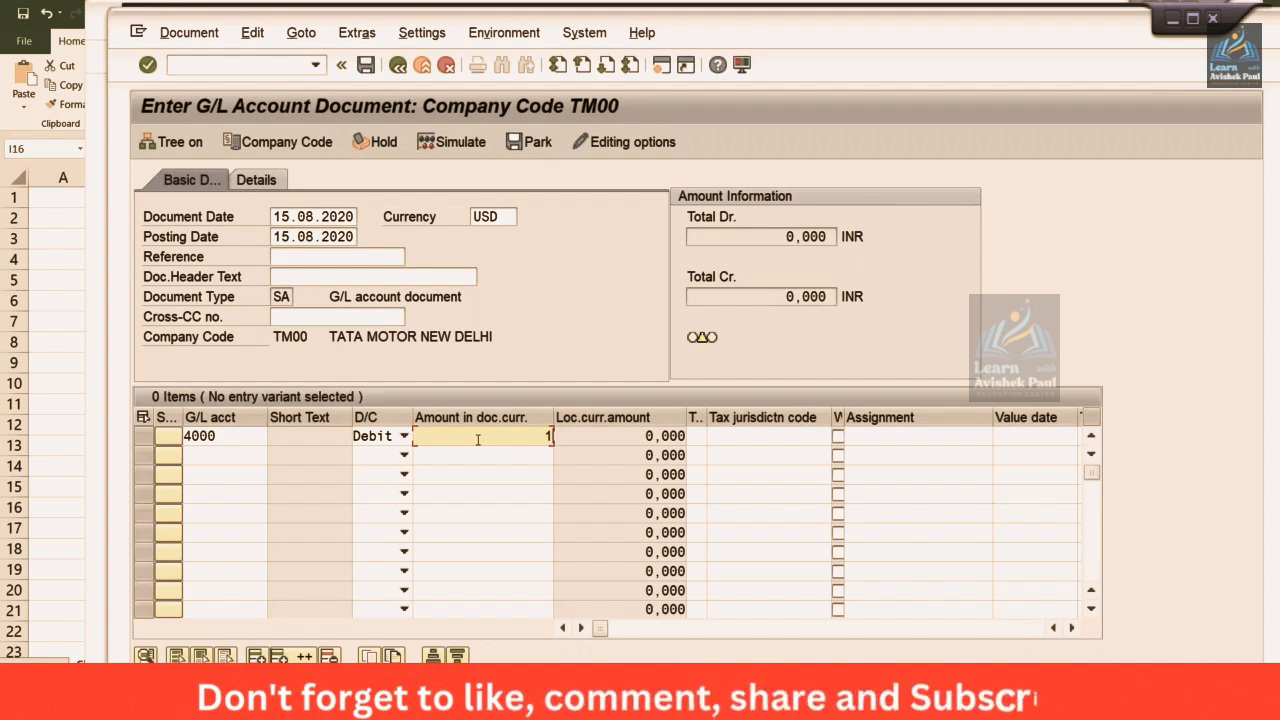
# Enter the second line with G/L account 1000, credit, amount 1, and validate the items to check their local currency amounts.
pyautogui.click(236, 457)
pyautogui.write('1000')
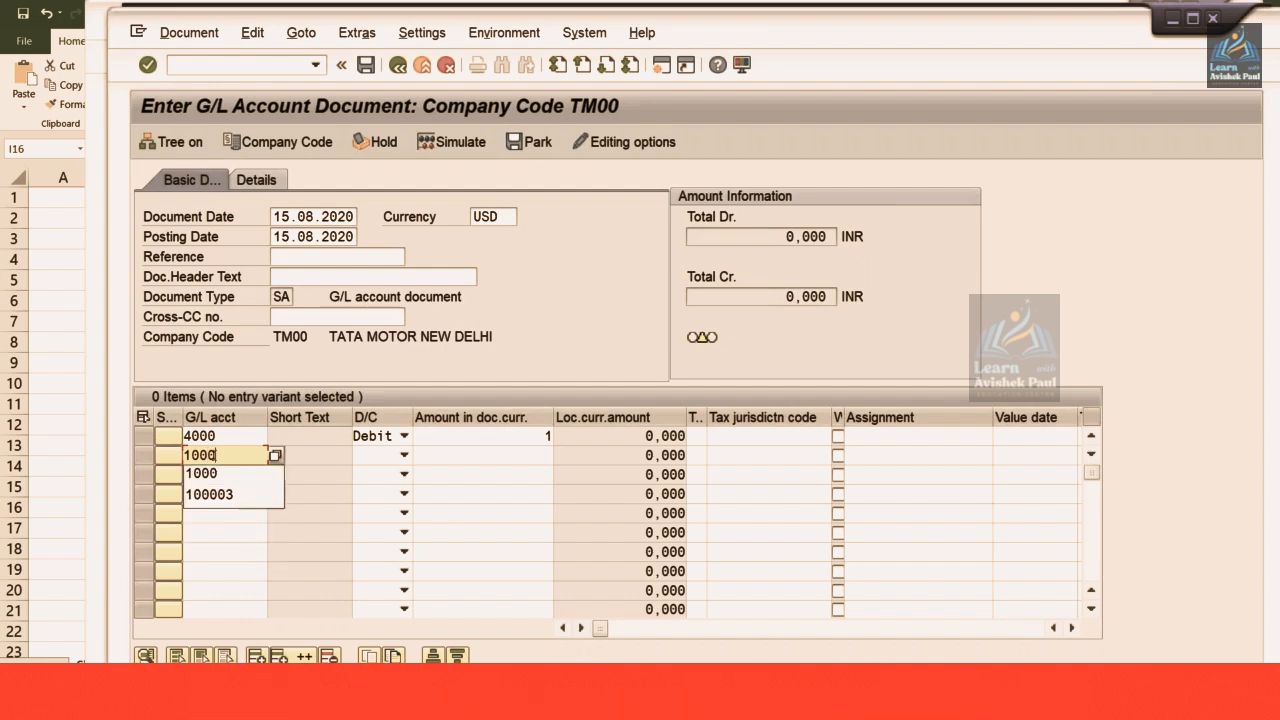
pyautogui.press('Tab')
pyautogui.press('Down')
pyautogui.press('Tab')
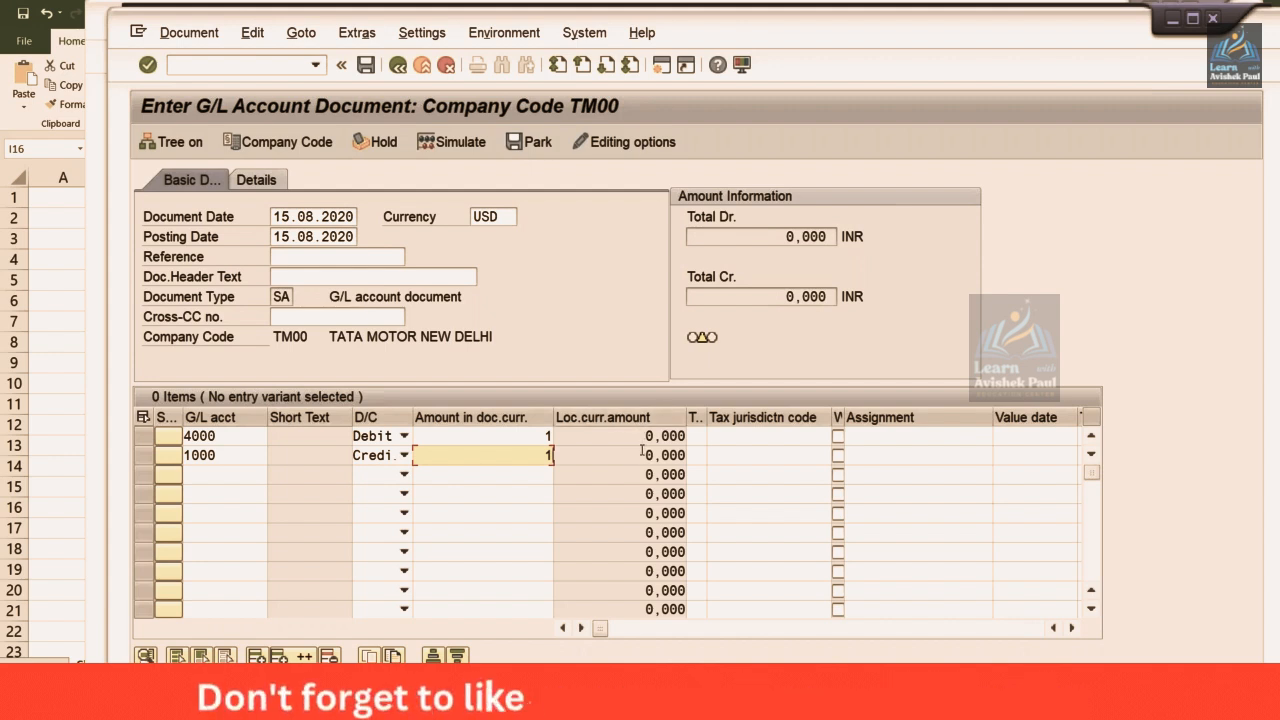
pyautogui.press('Return')
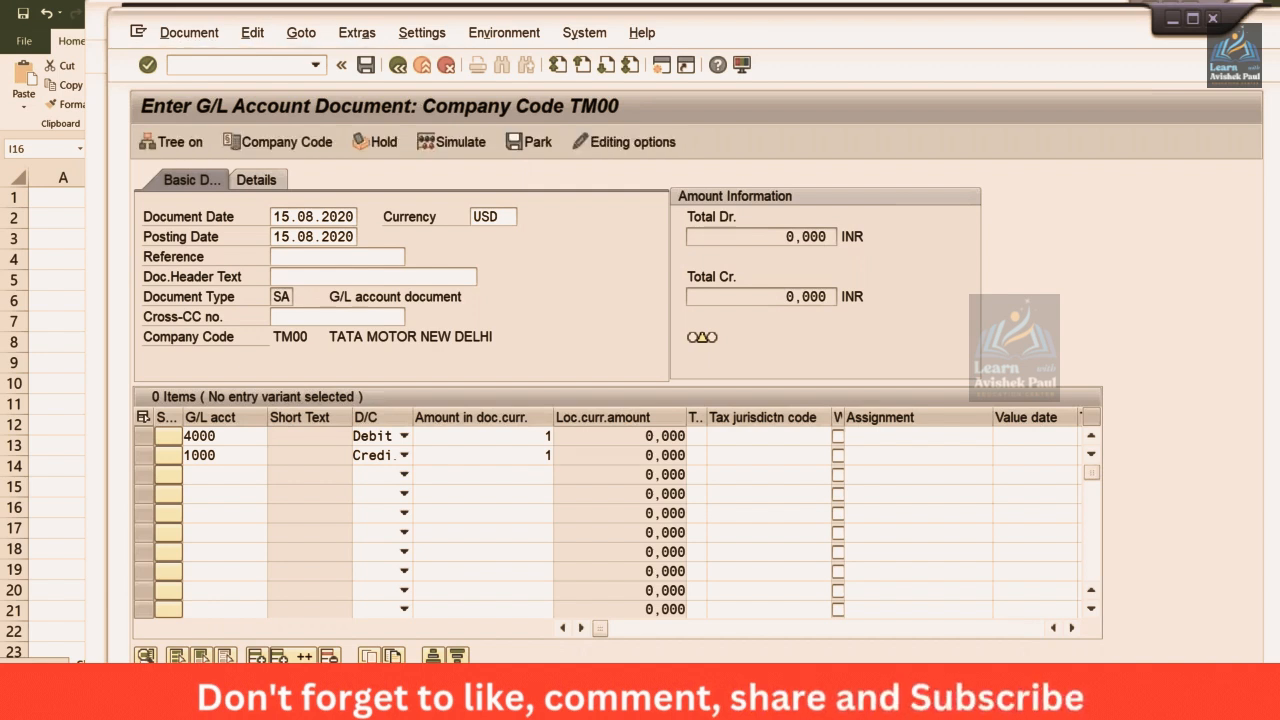
pyautogui.click(620, 454)
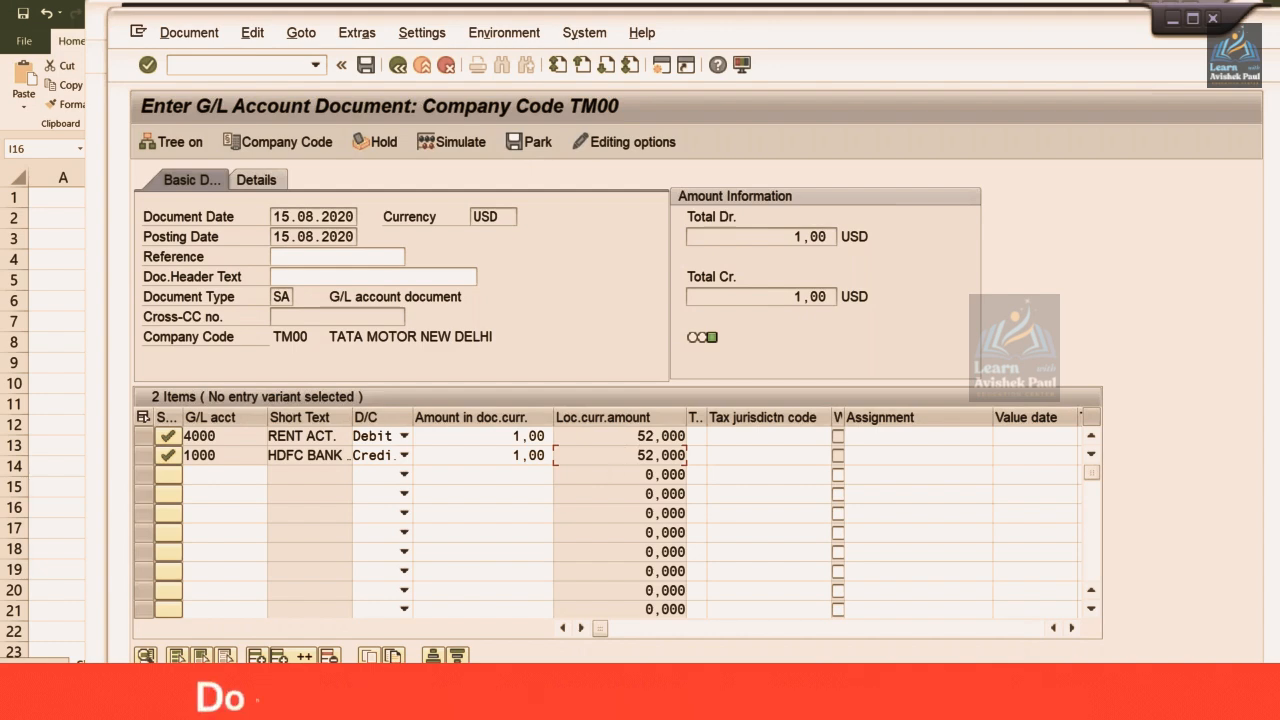
# Switch to the exchange rate session, change the USD to INR direct quotation to 62 and validate the row.
pyautogui.click(415, 704)
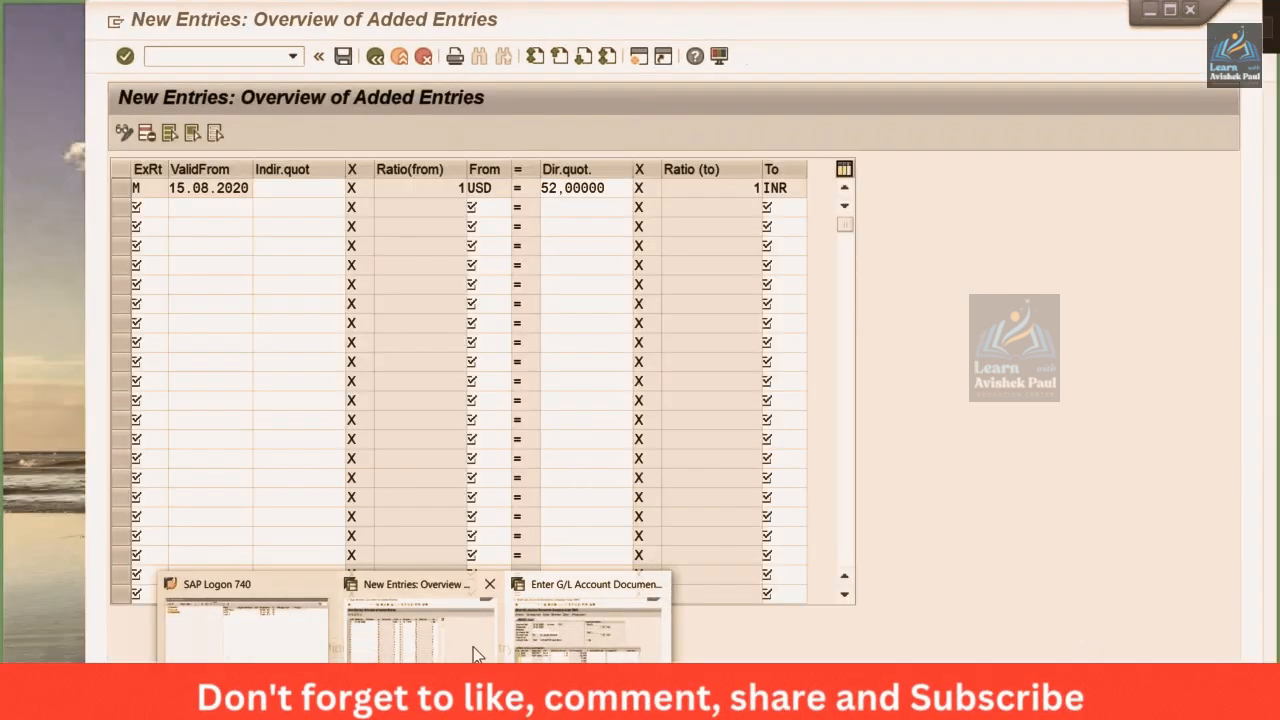
pyautogui.click(473, 647)
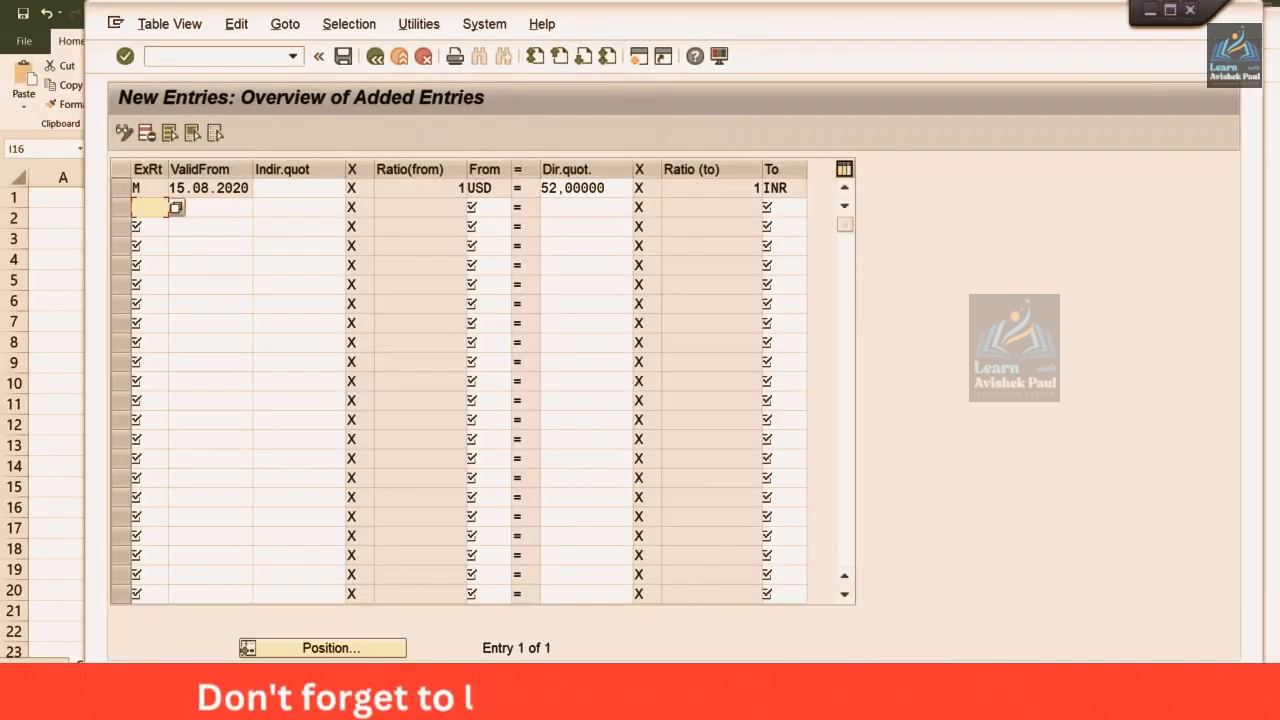
pyautogui.click(586, 188)
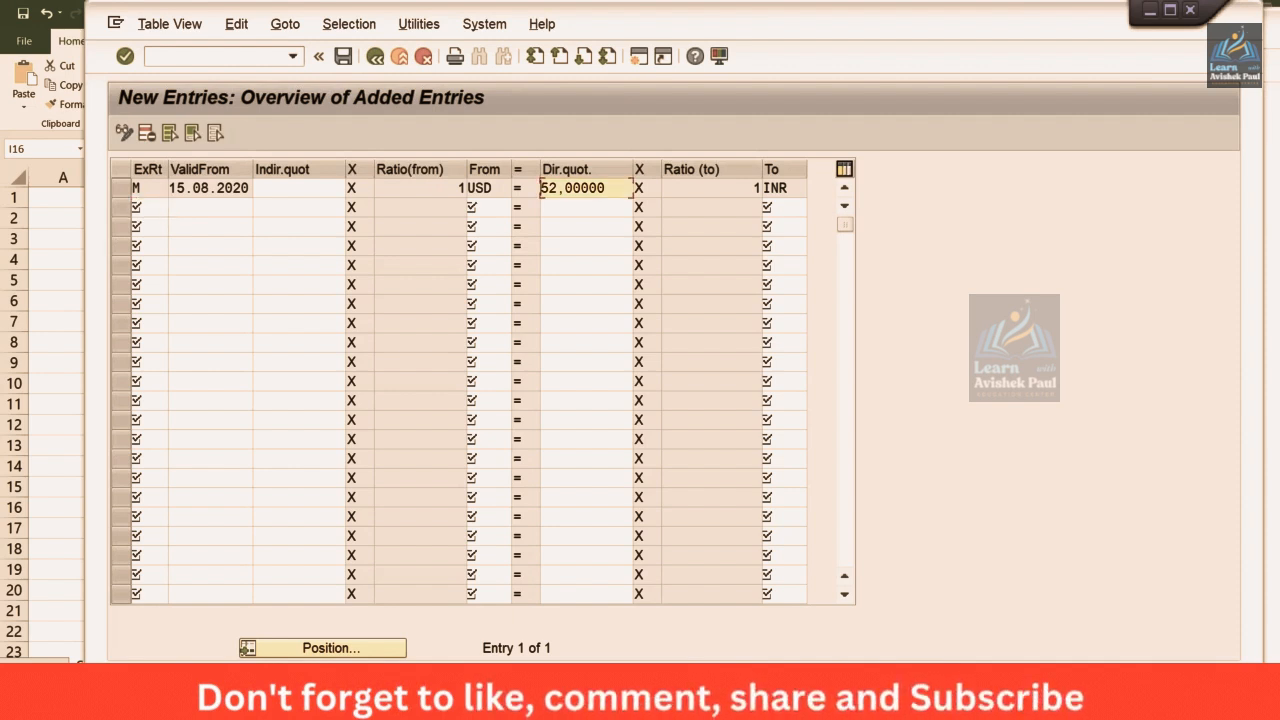
pyautogui.write('6')
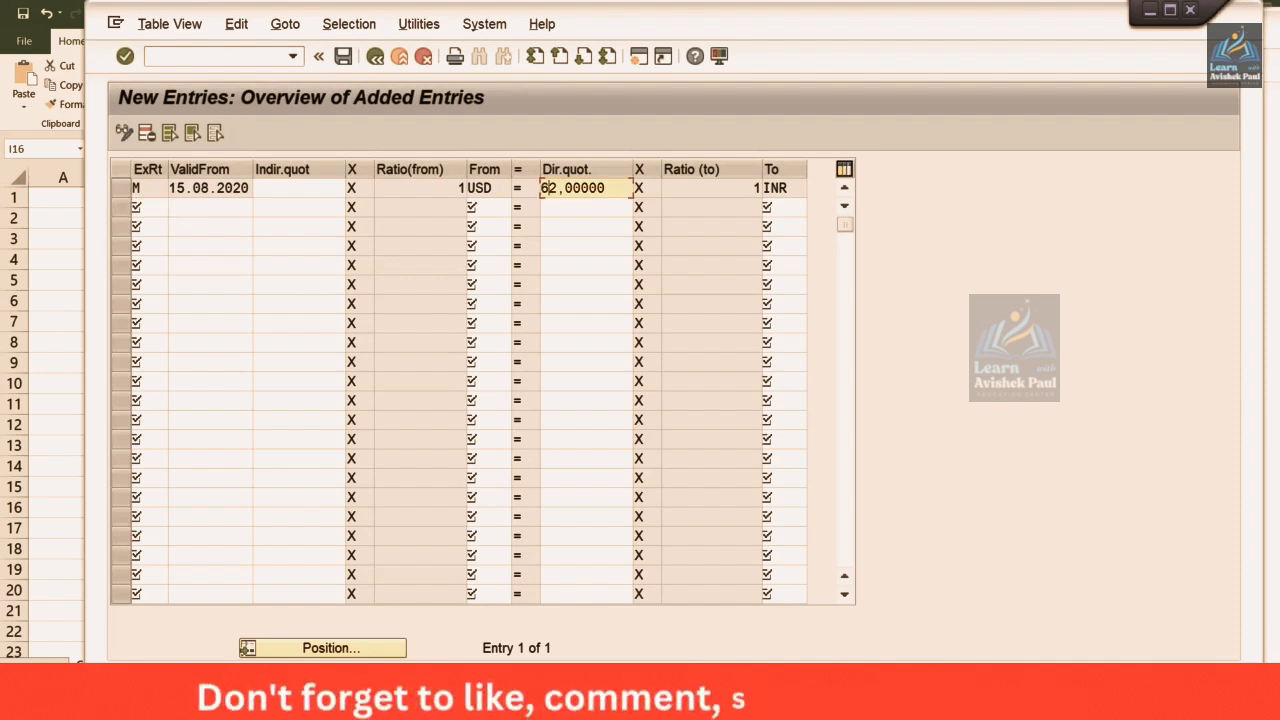
pyautogui.press('Return')
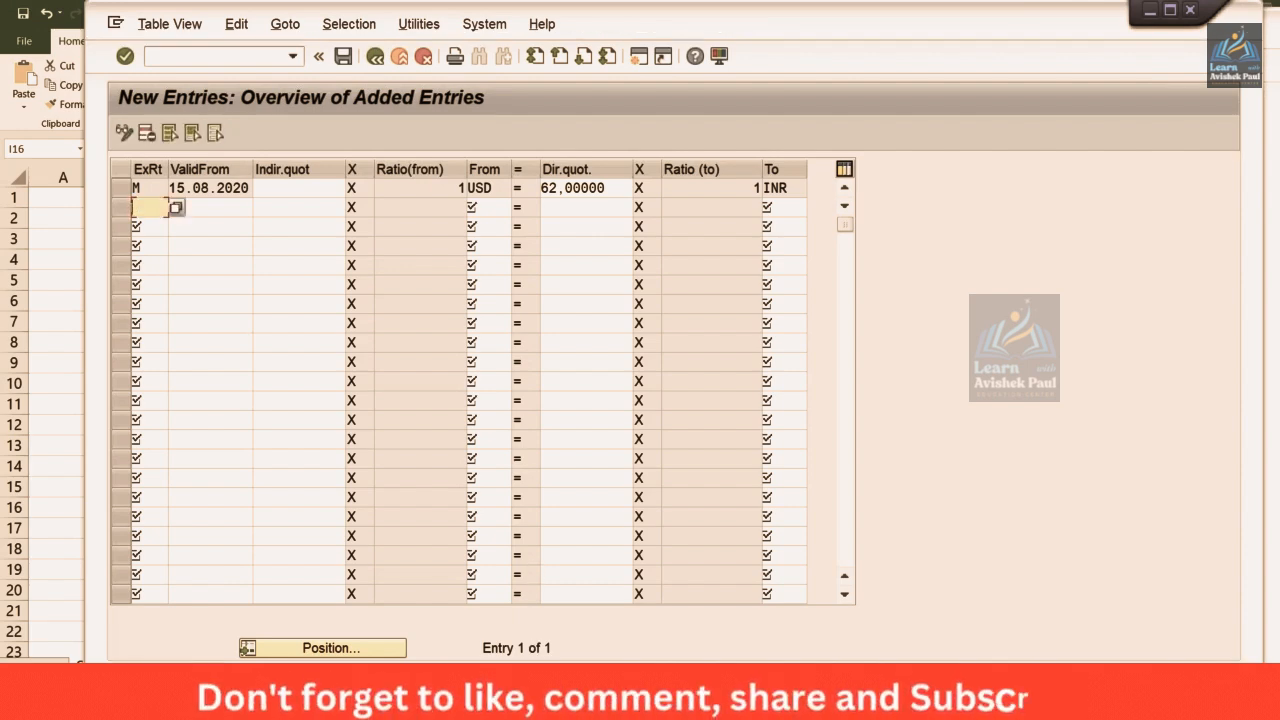
# Return to the G/L document session, check the first line's local currency amount and restart the transaction with /NFB50.
pyautogui.moveTo(414, 705)
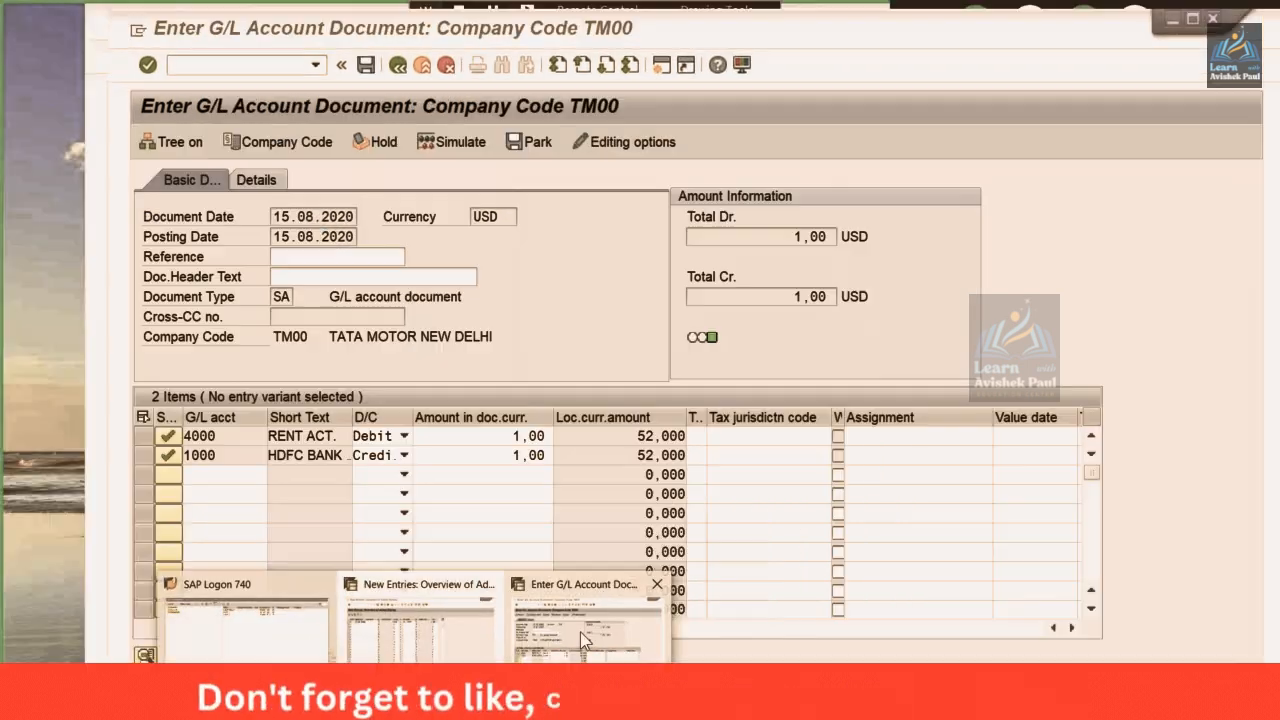
pyautogui.click(580, 632)
pyautogui.click(620, 436)
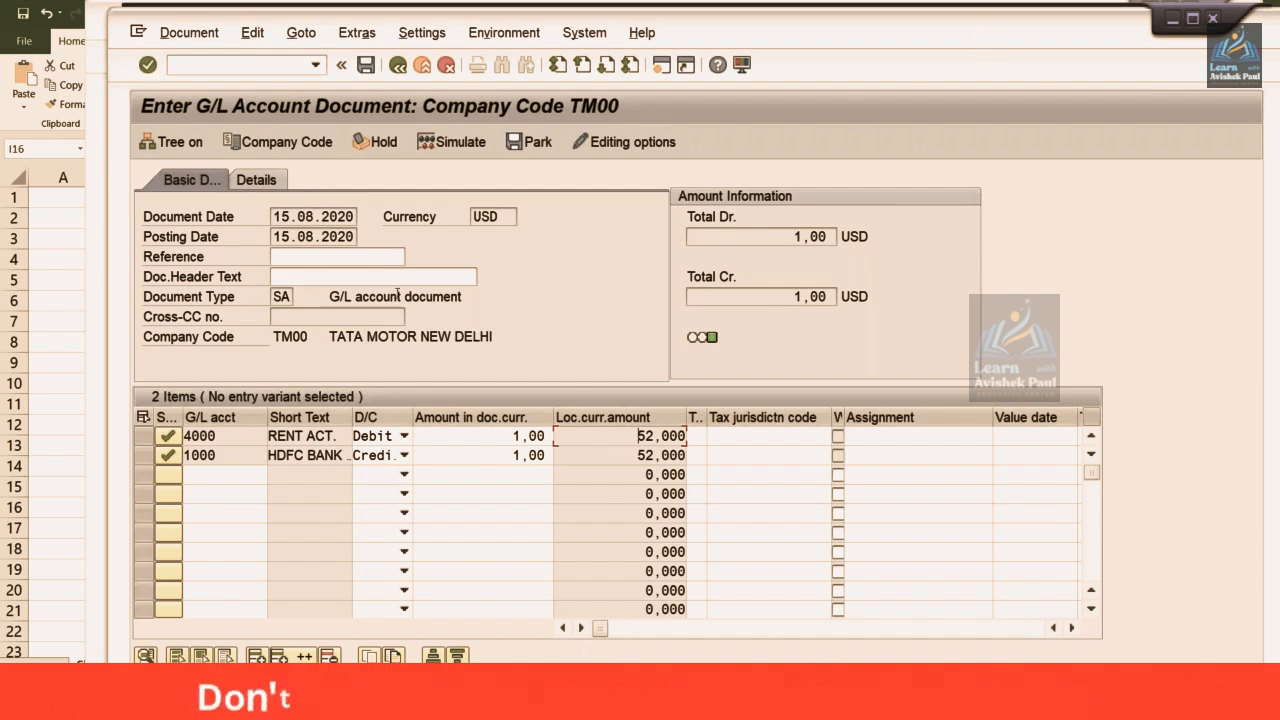
pyautogui.click(240, 64)
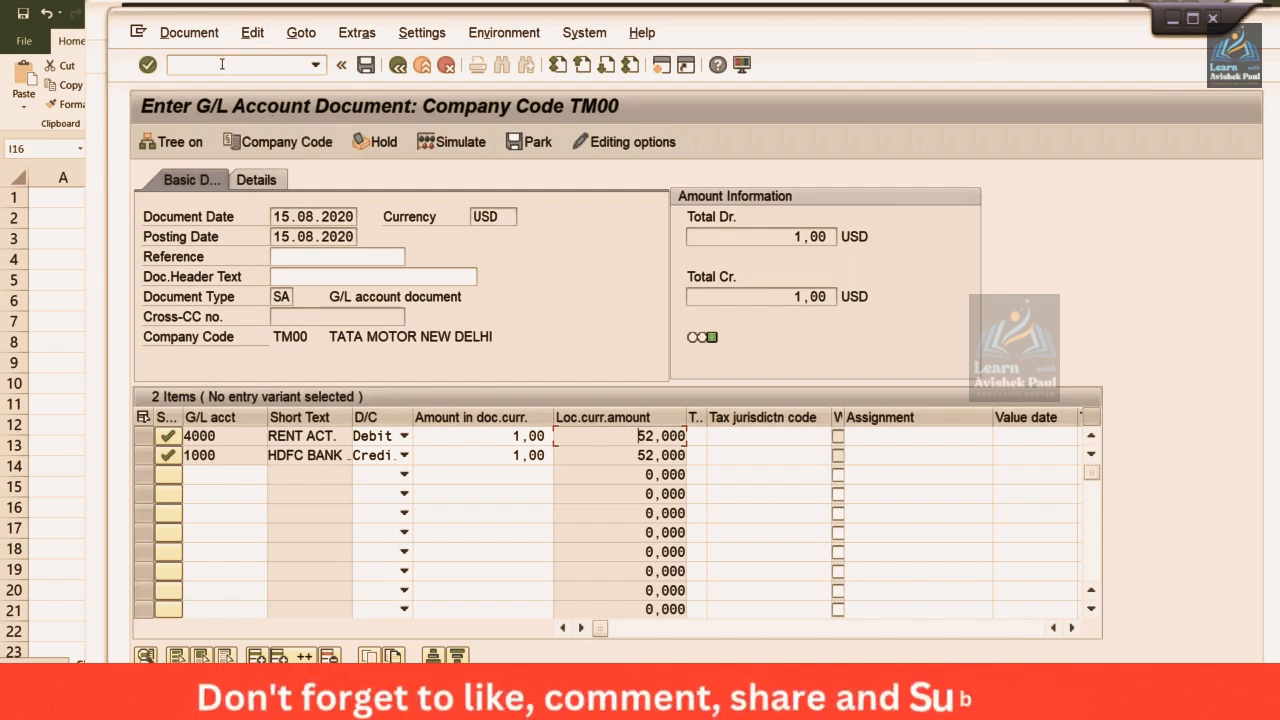
pyautogui.write('/N')
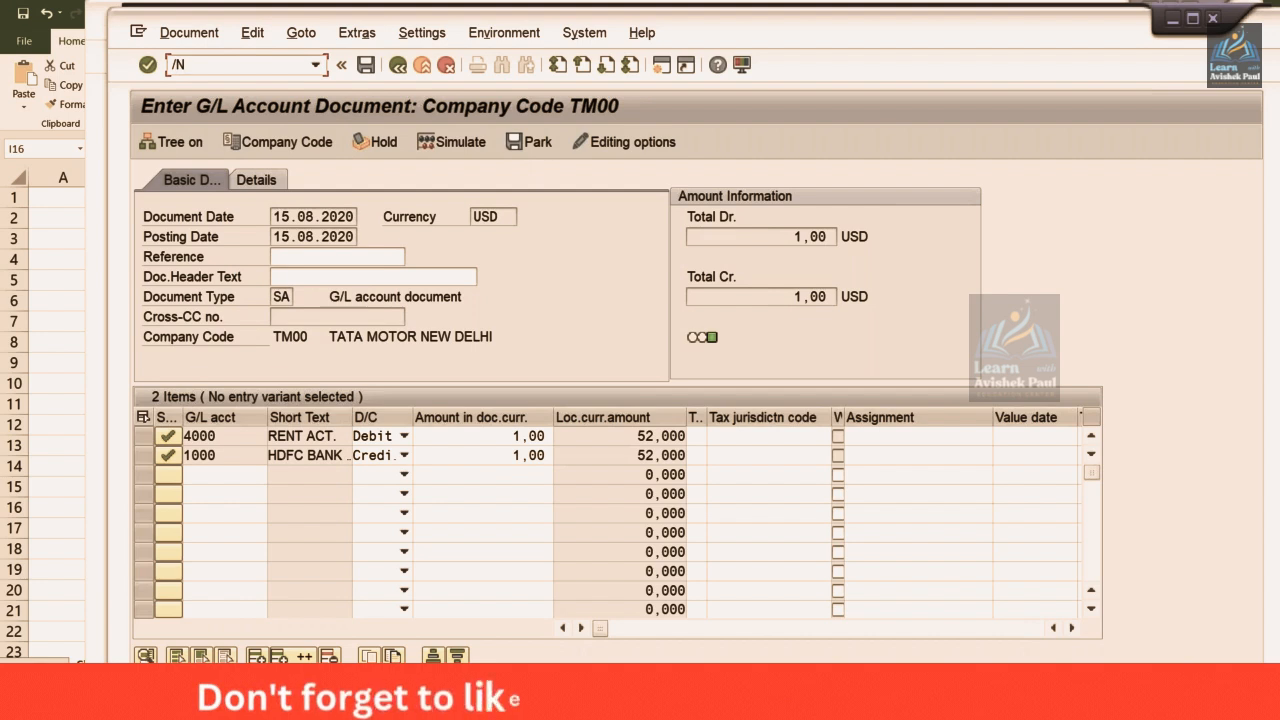
pyautogui.write('ON')
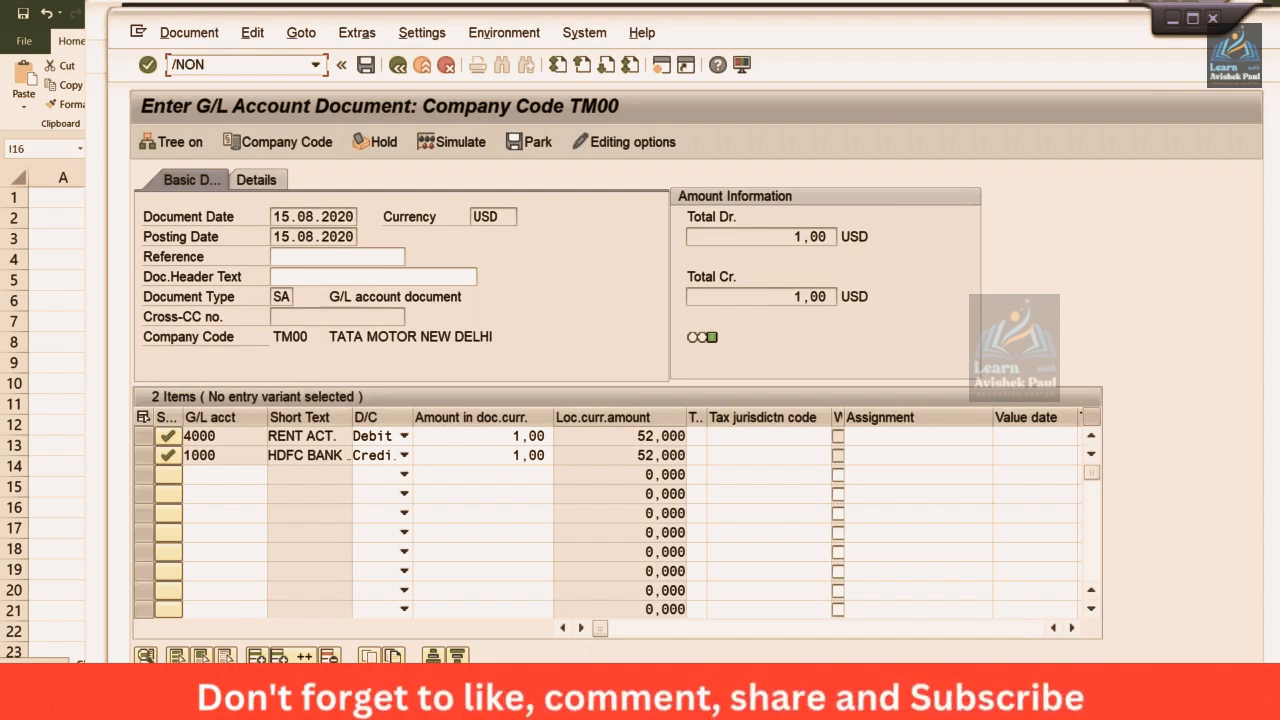
pyautogui.press('BackSpace')
pyautogui.press('BackSpace')
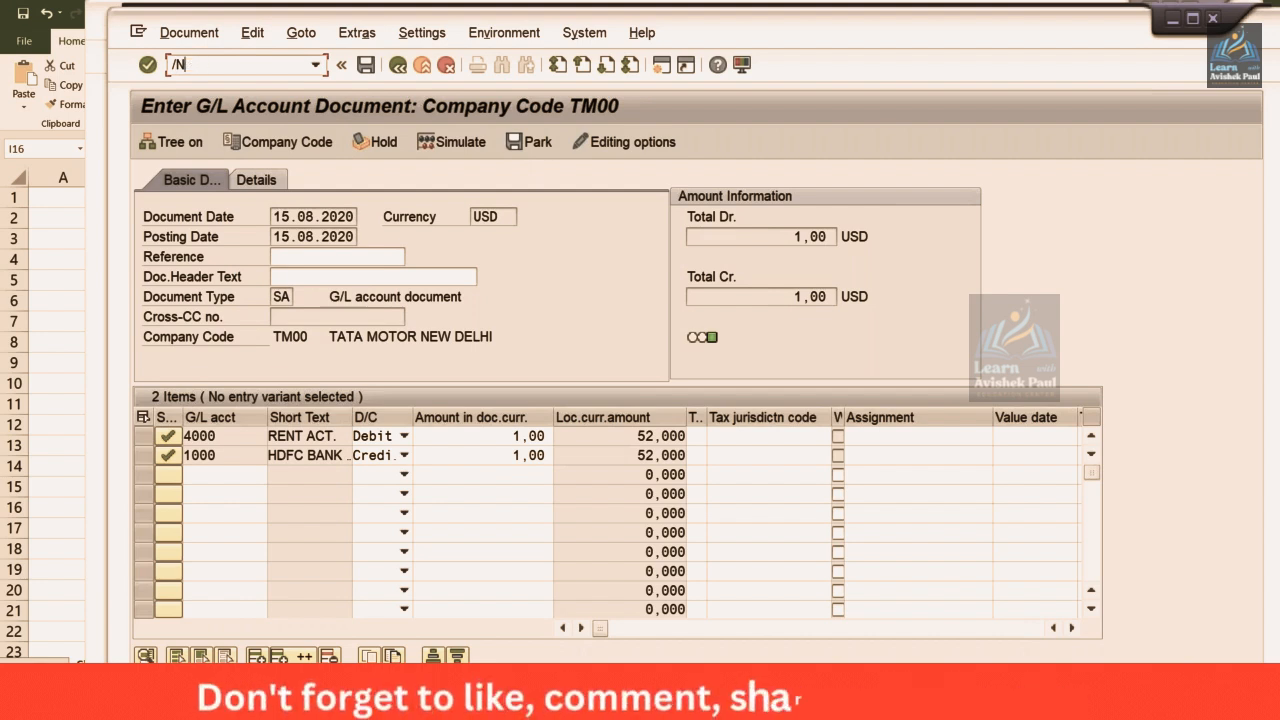
pyautogui.write('FB50')
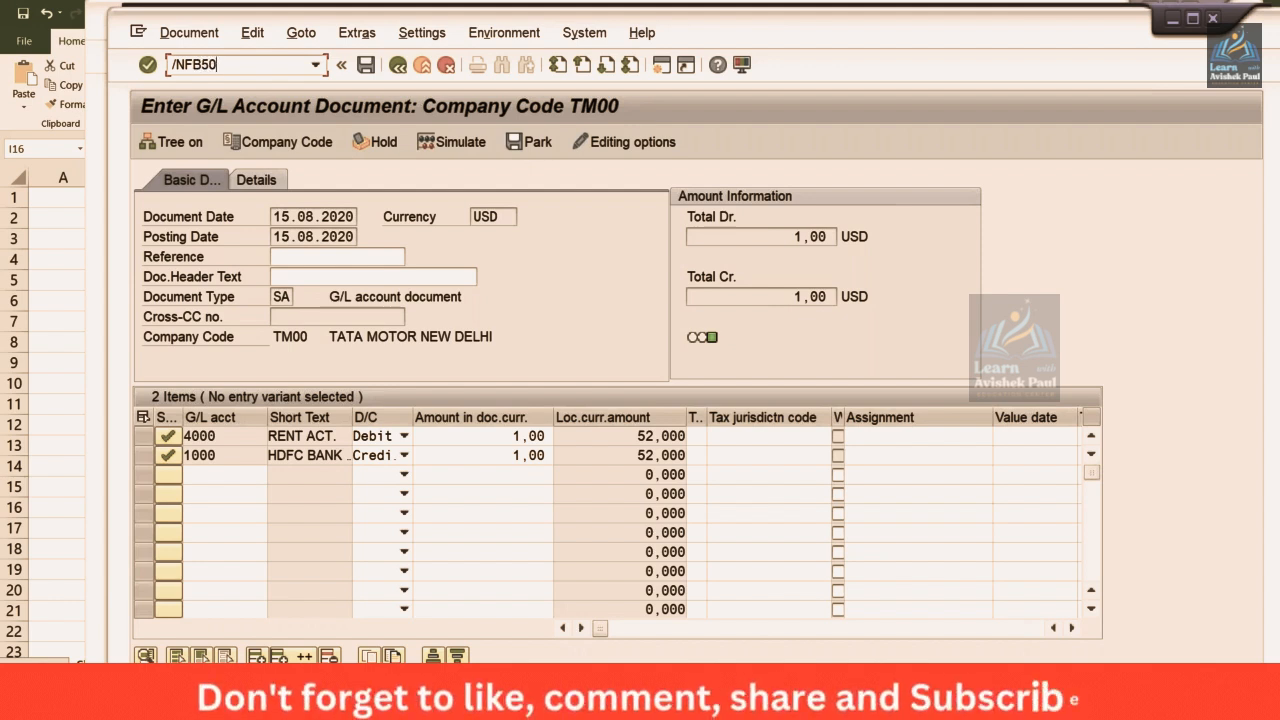
pyautogui.press('Return')
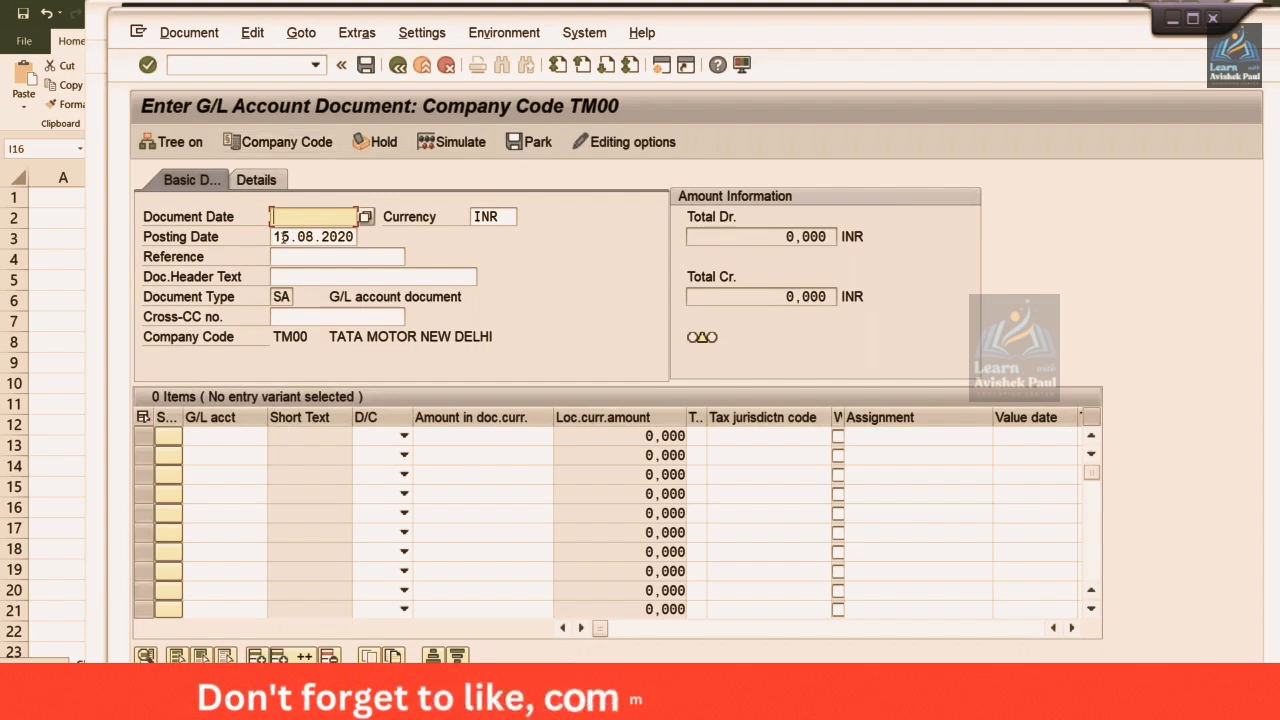
# Set the document date to 15.08.2020, enter G/L account 4000 as a debit of 1, and set the currency to USD.
pyautogui.press('Down')
pyautogui.press('Return')
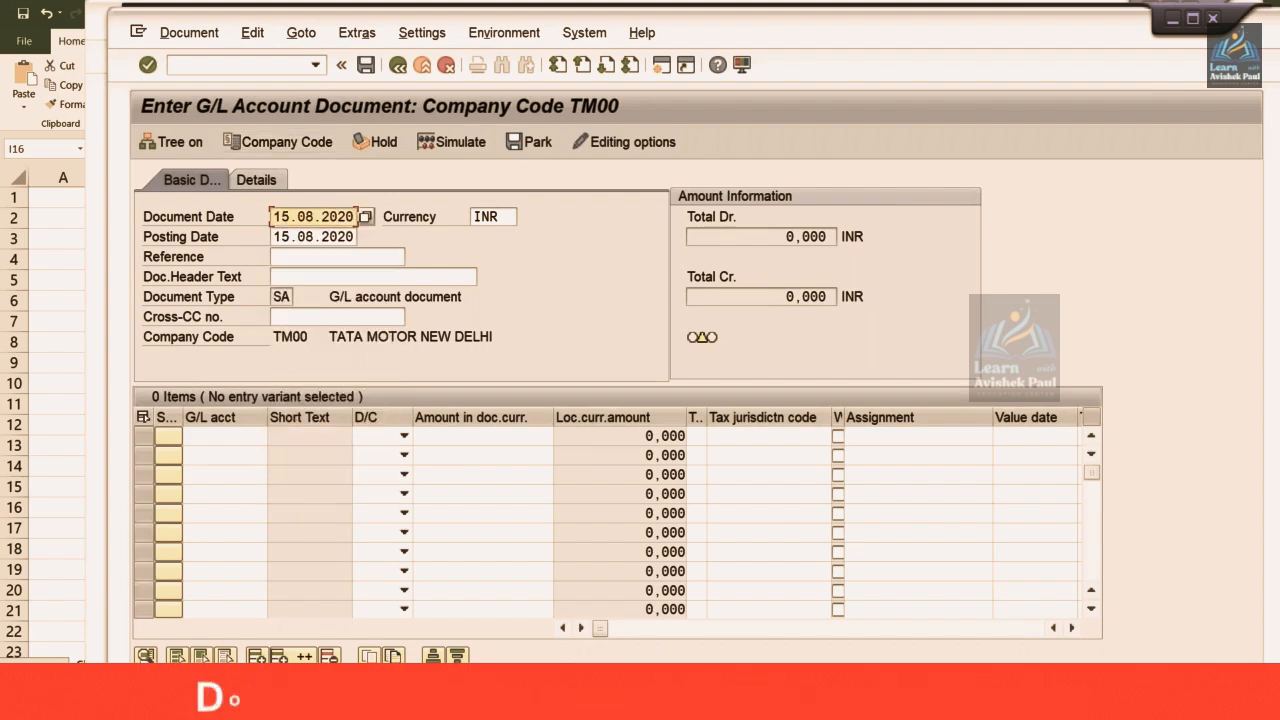
pyautogui.click(226, 437)
pyautogui.write('4')
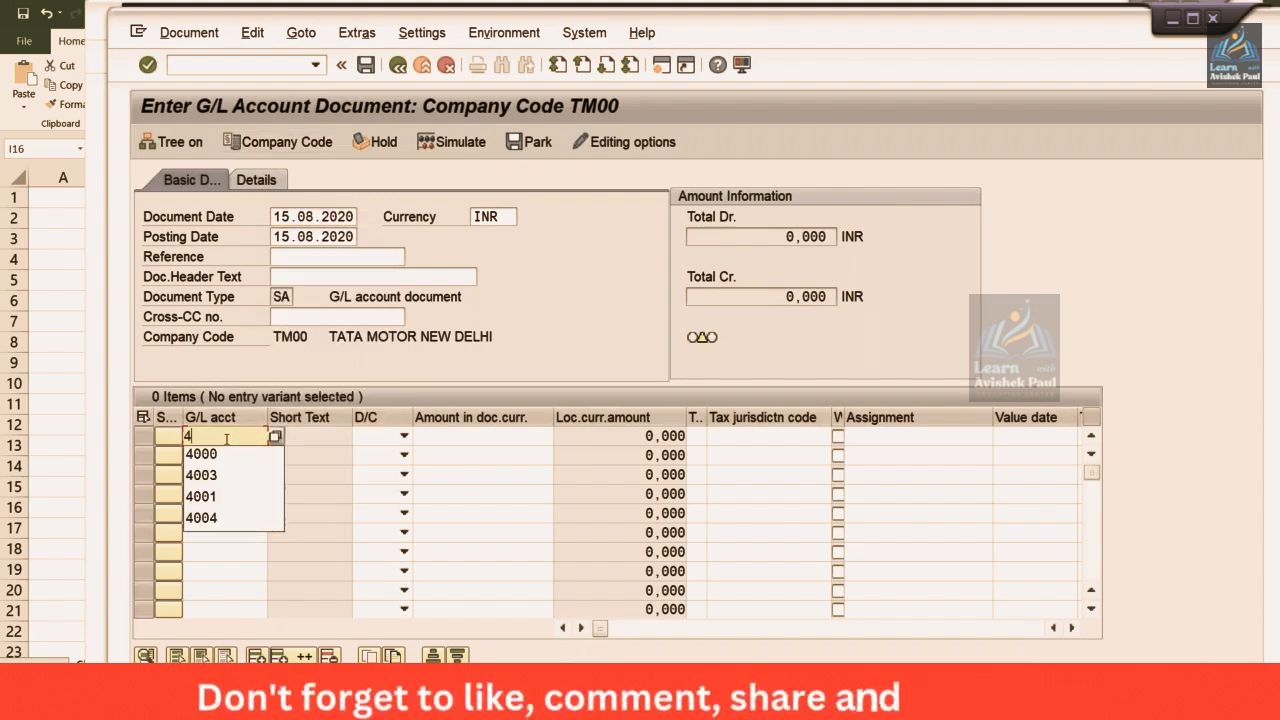
pyautogui.press('Down')
pyautogui.press('Return')
pyautogui.press('Tab')
pyautogui.press('d')
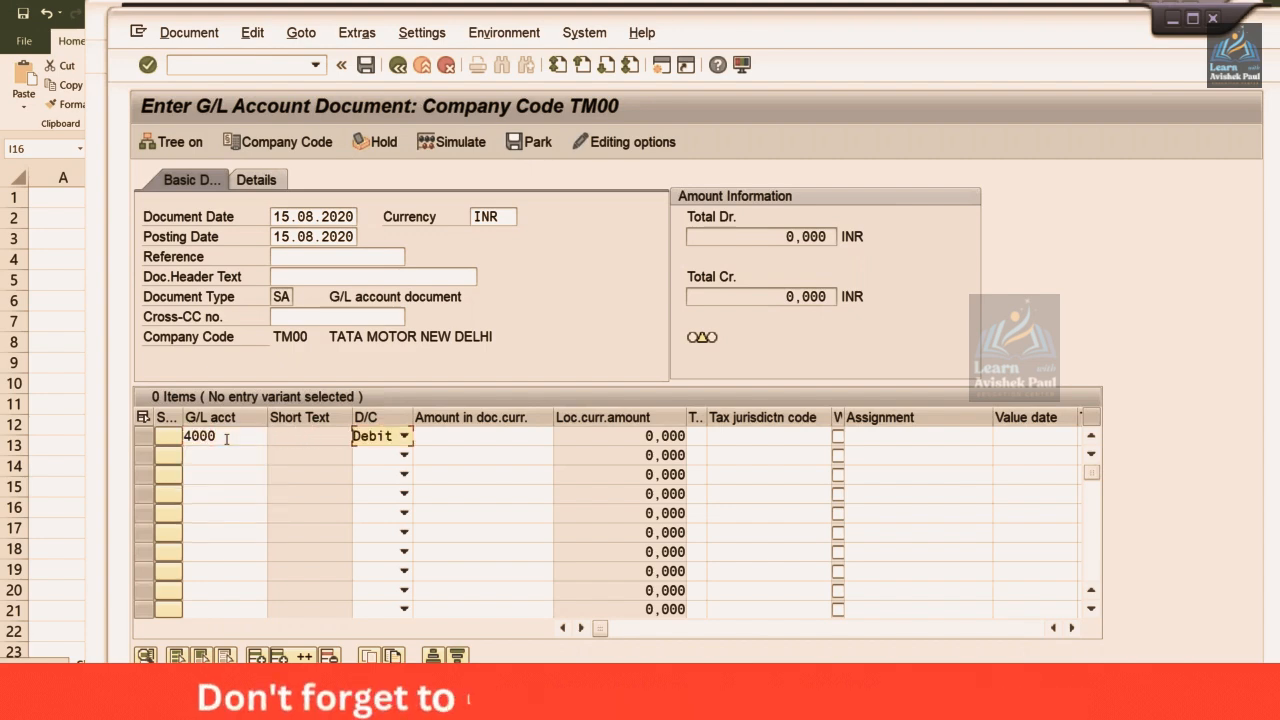
pyautogui.press('Tab')
pyautogui.write('1')
pyautogui.click(226, 437)
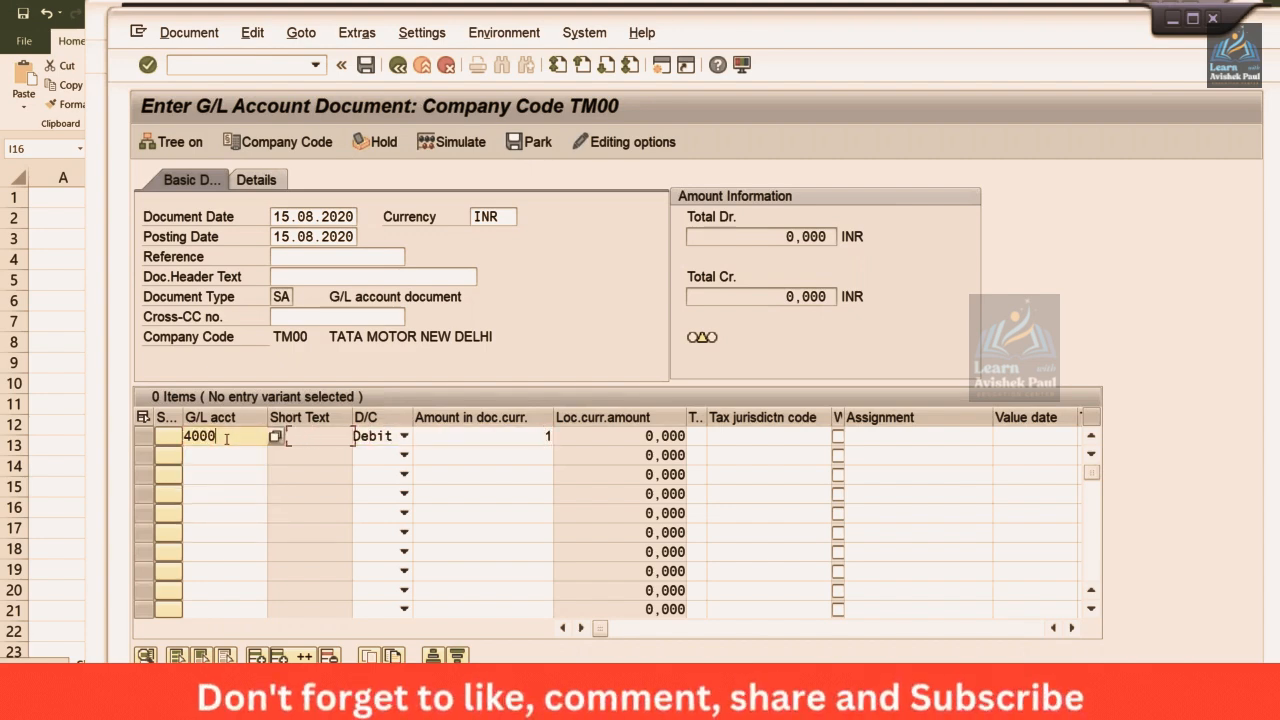
pyautogui.doubleClick(495, 217)
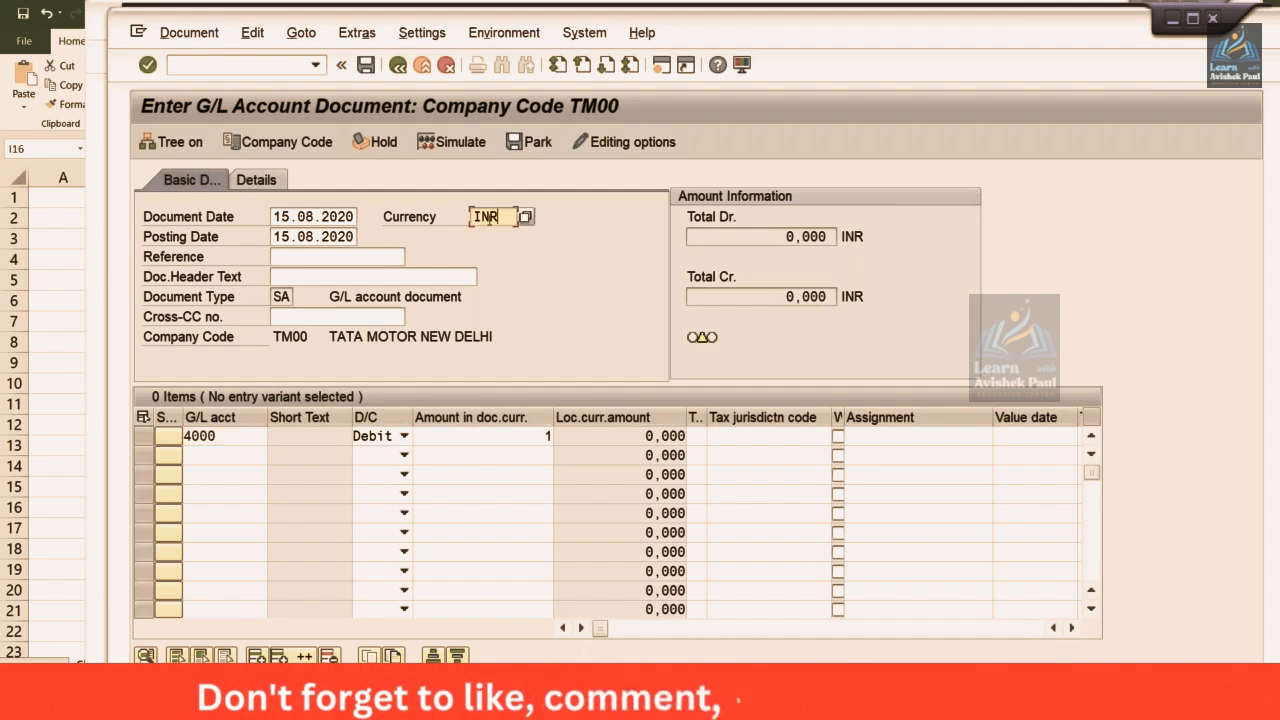
pyautogui.write('USD')
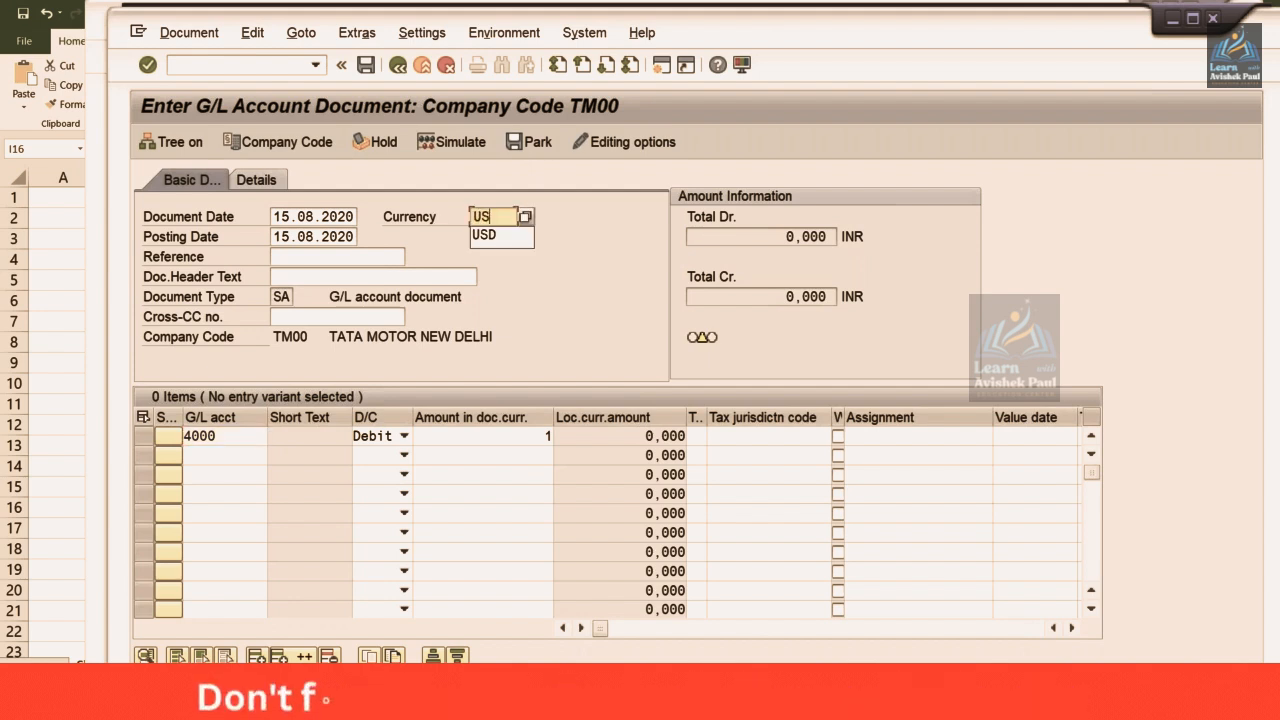
# Enter the second line with G/L account 1000 as a credit of 1 and validate both document items.
pyautogui.click(229, 458)
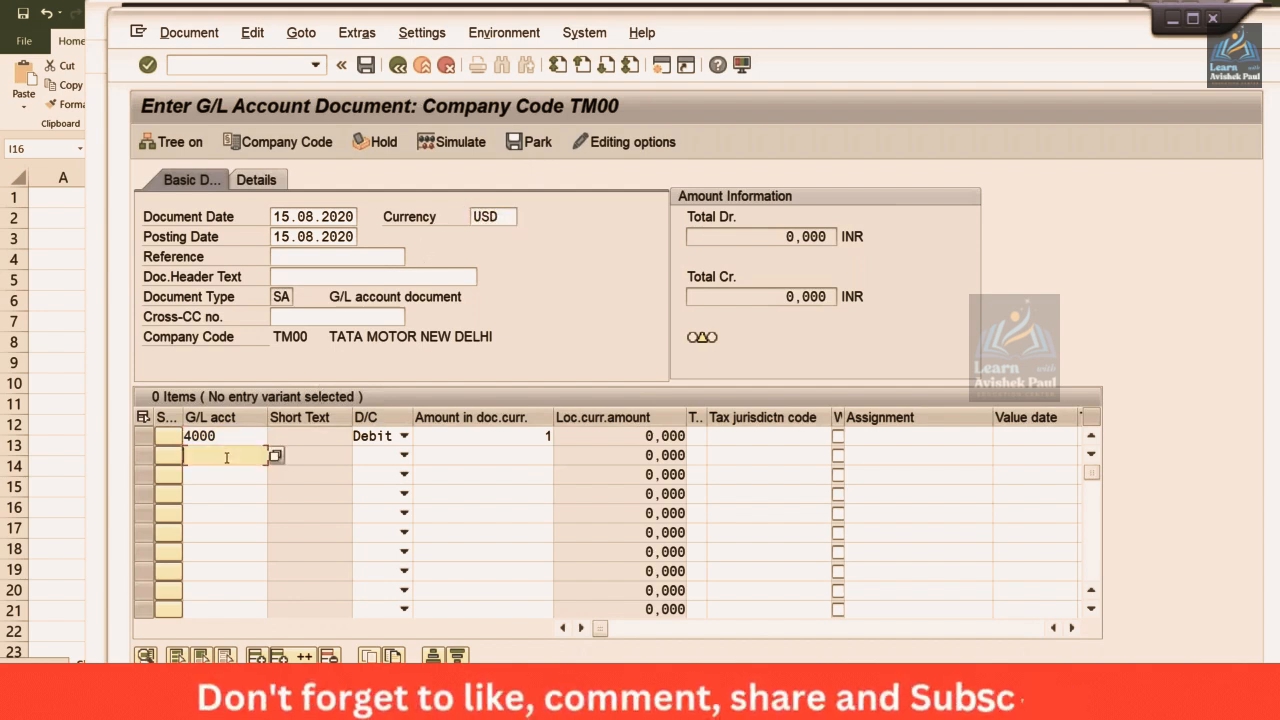
pyautogui.click(505, 437)
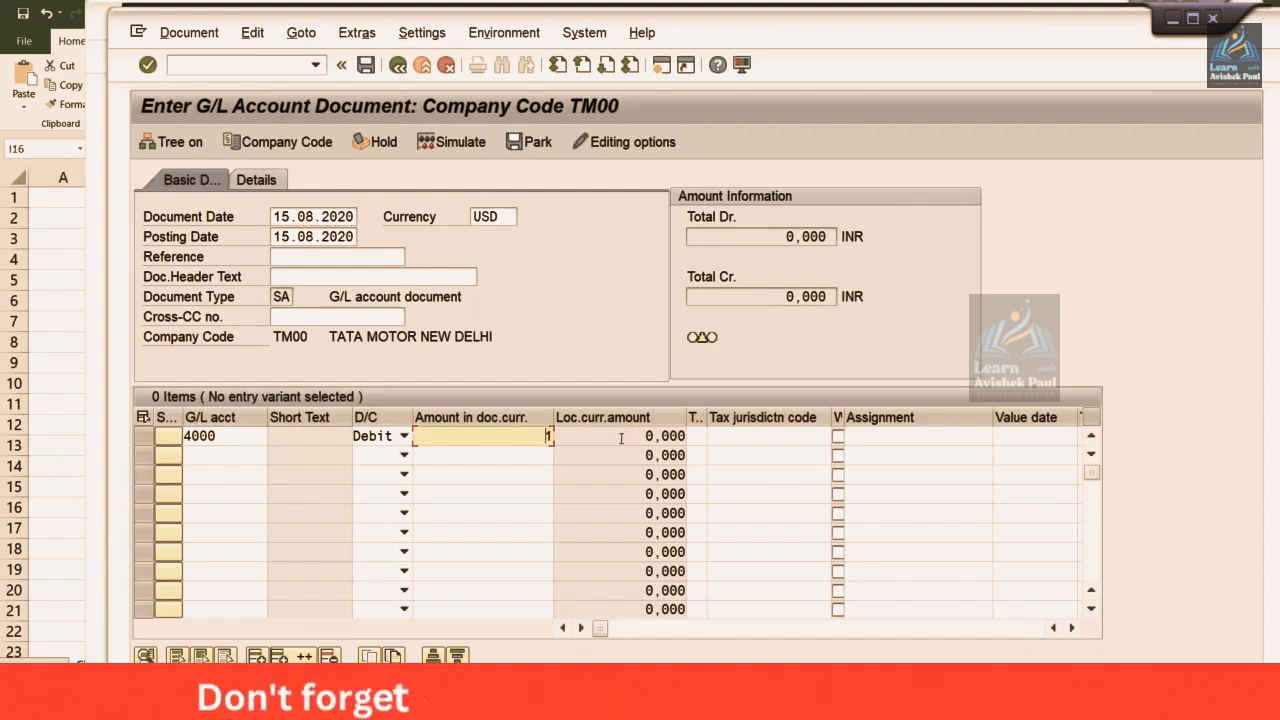
pyautogui.click(222, 457)
pyautogui.write('1')
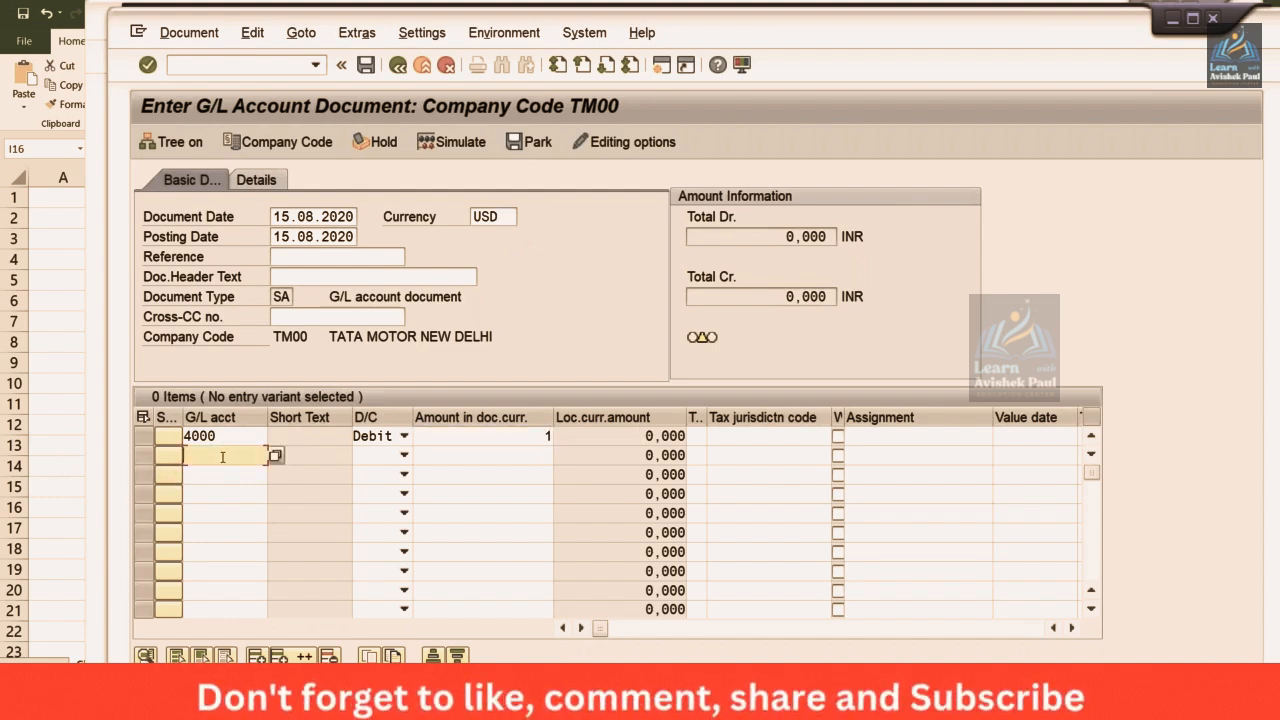
pyautogui.press('Down')
pyautogui.press('Return')
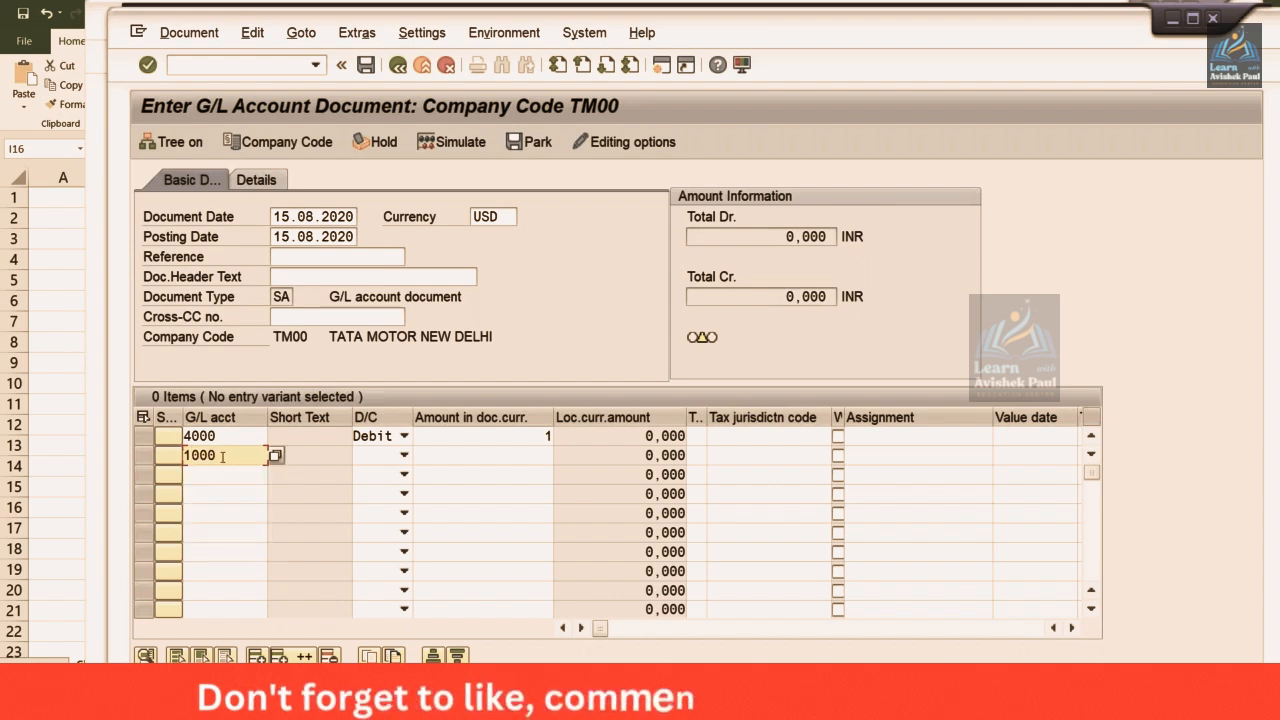
pyautogui.press('Tab')
pyautogui.press('c')
pyautogui.press('Tab')
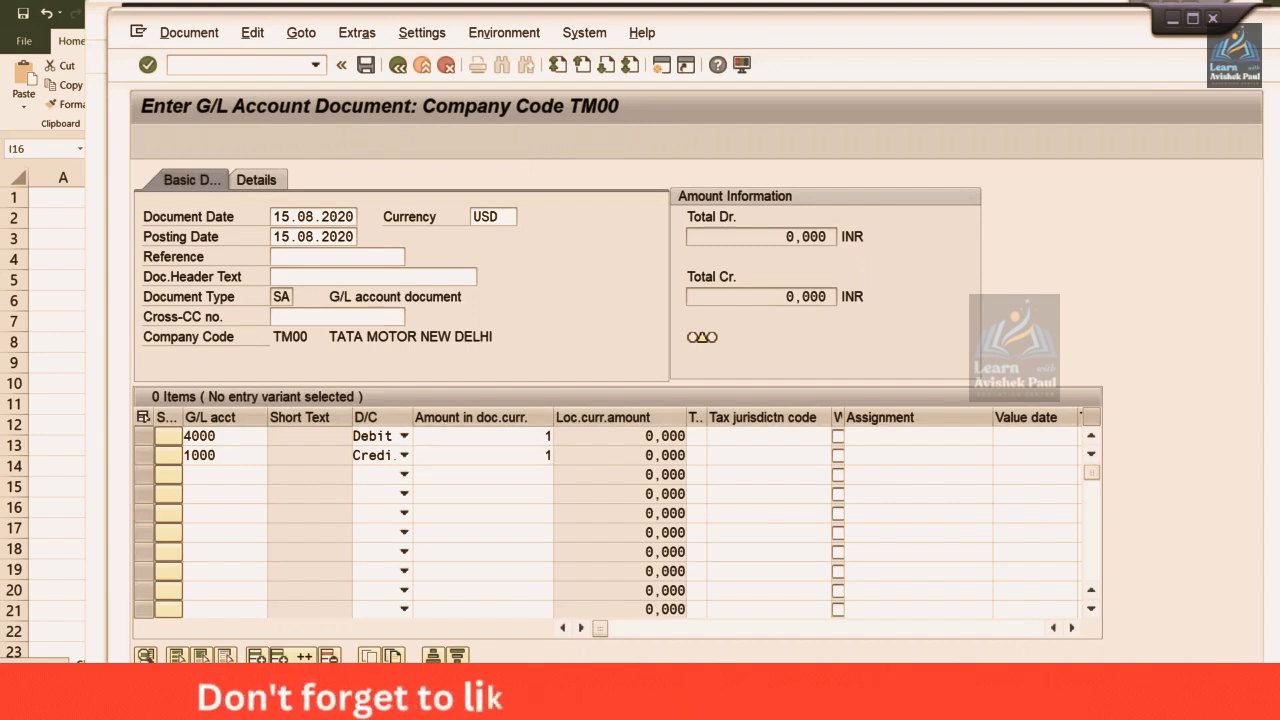
pyautogui.press('Return')
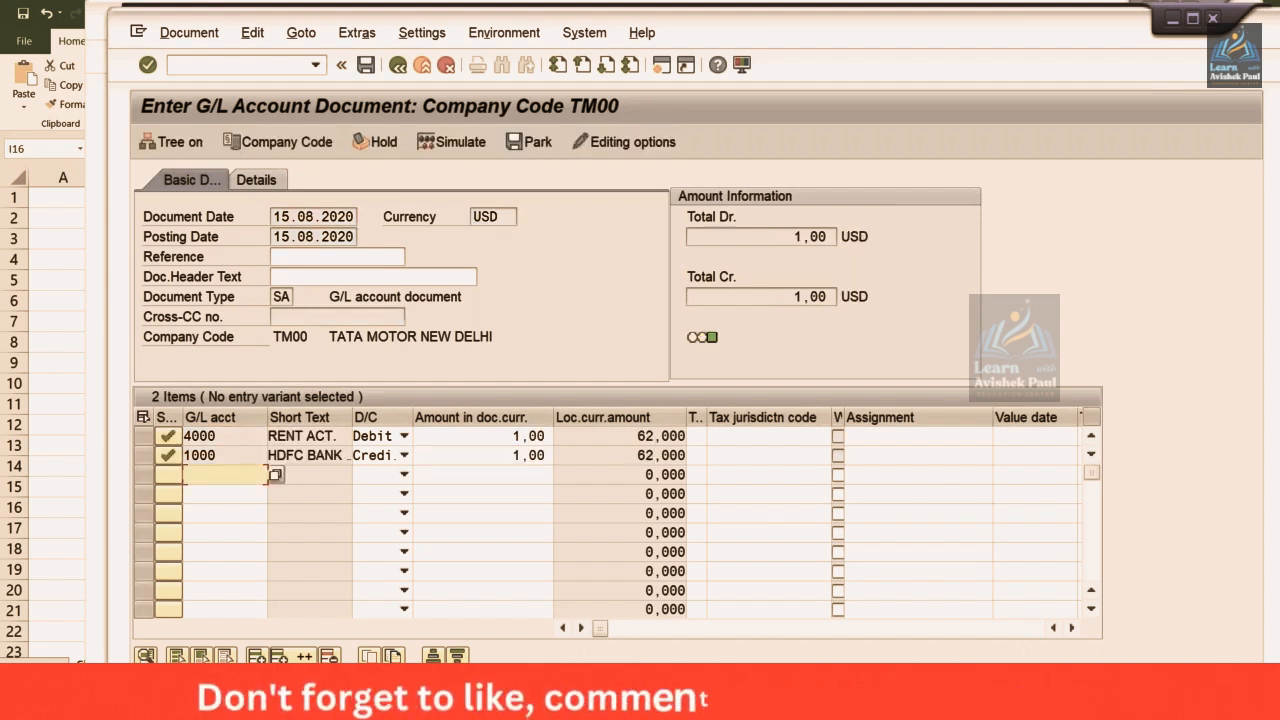
# Compare the items' local currency amounts with the USD to INR direct quotation in the exchange rate session, and return to the document.
pyautogui.click(626, 438)
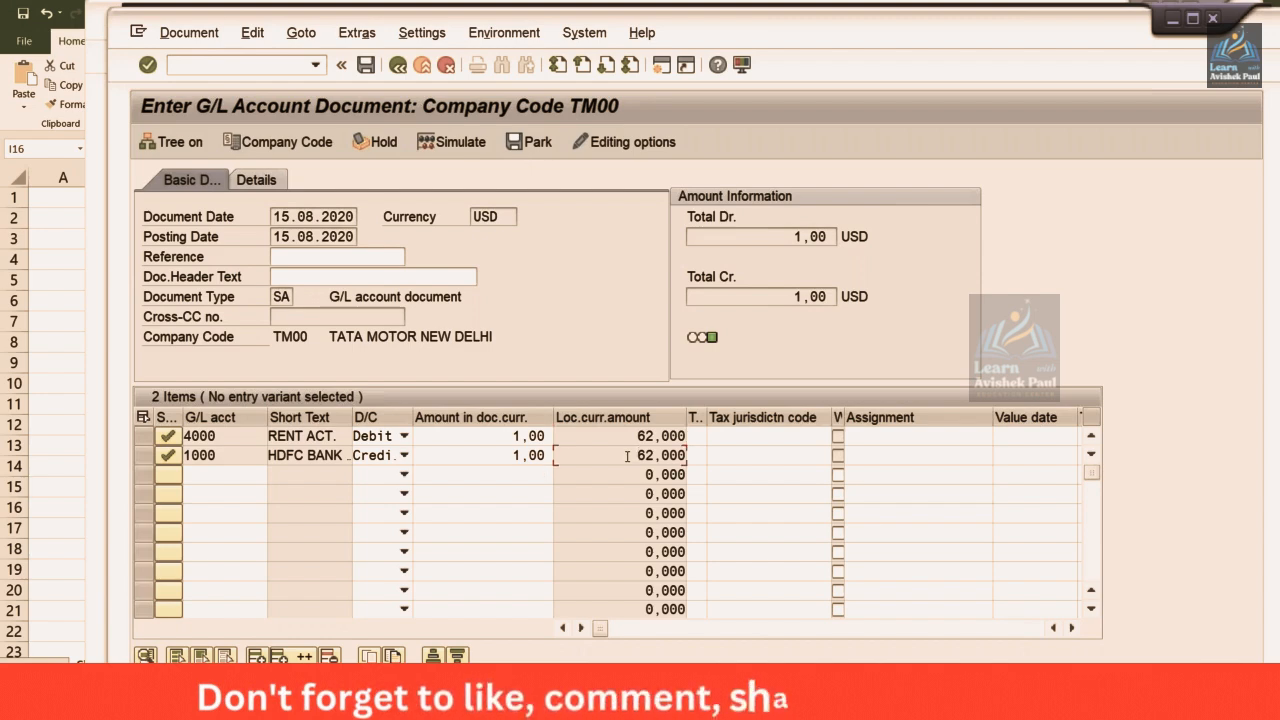
pyautogui.doubleClick(627, 456)
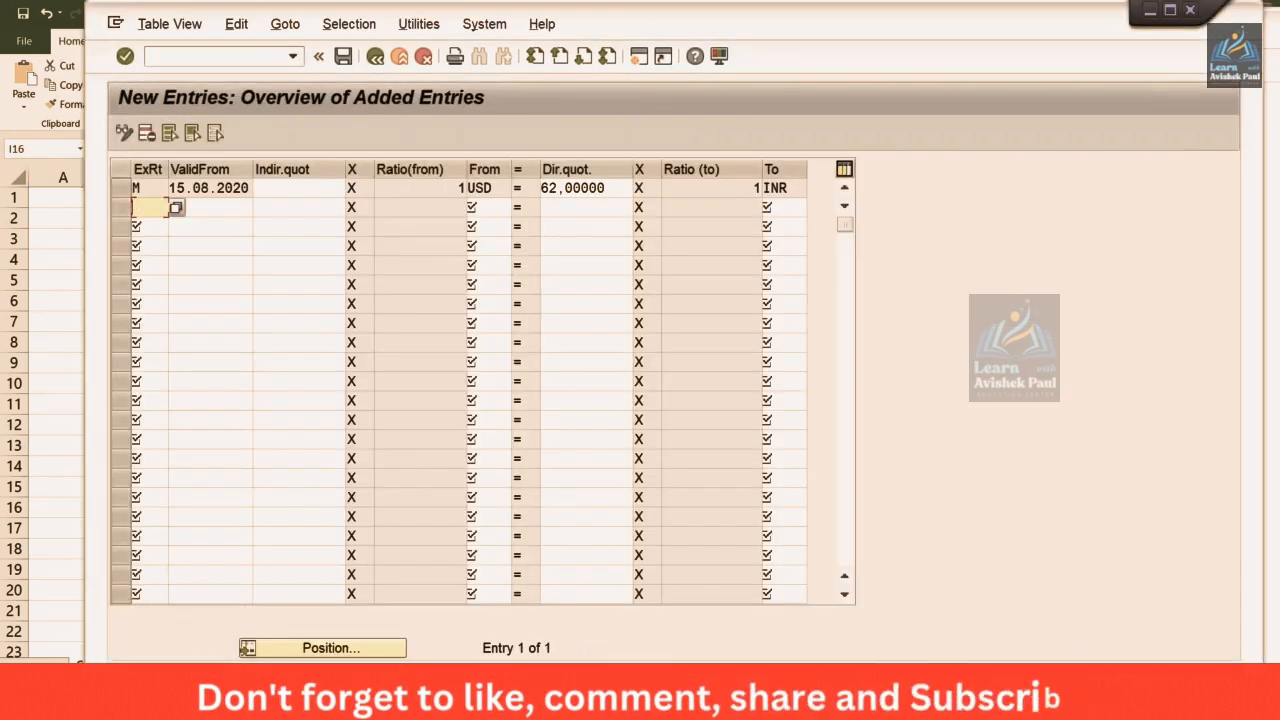
pyautogui.click(297, 188)
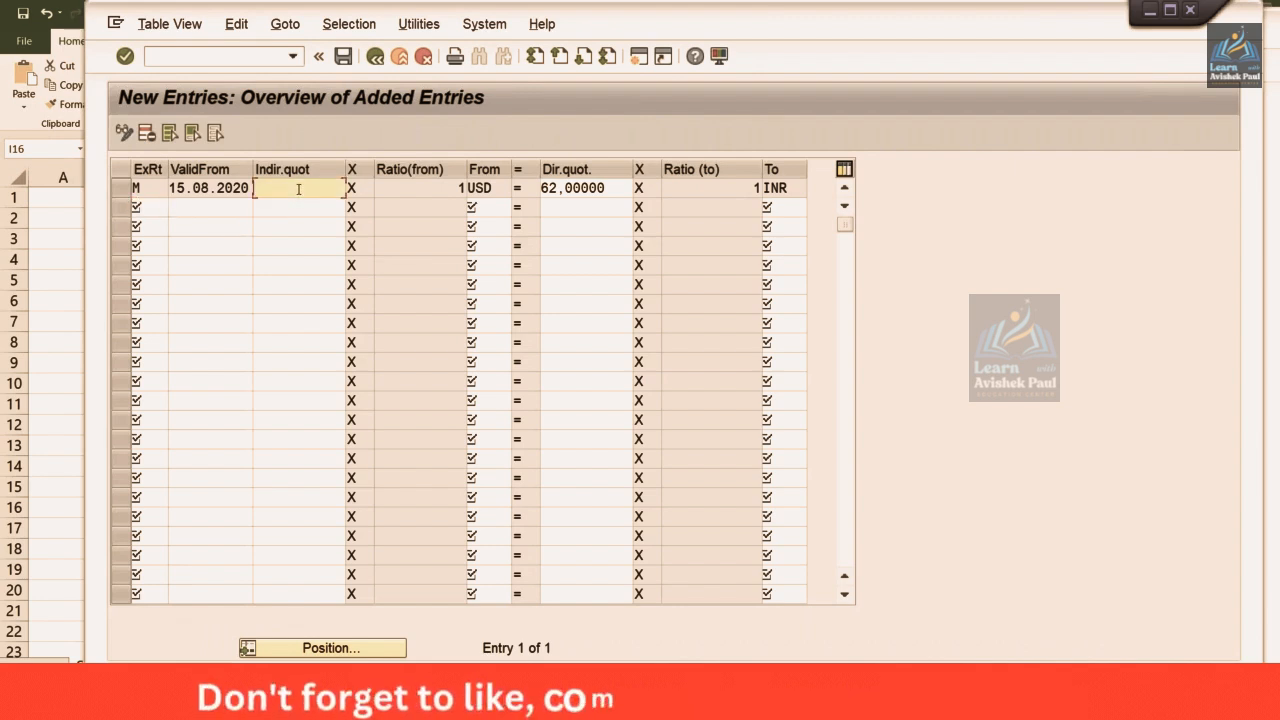
pyautogui.click(608, 188)
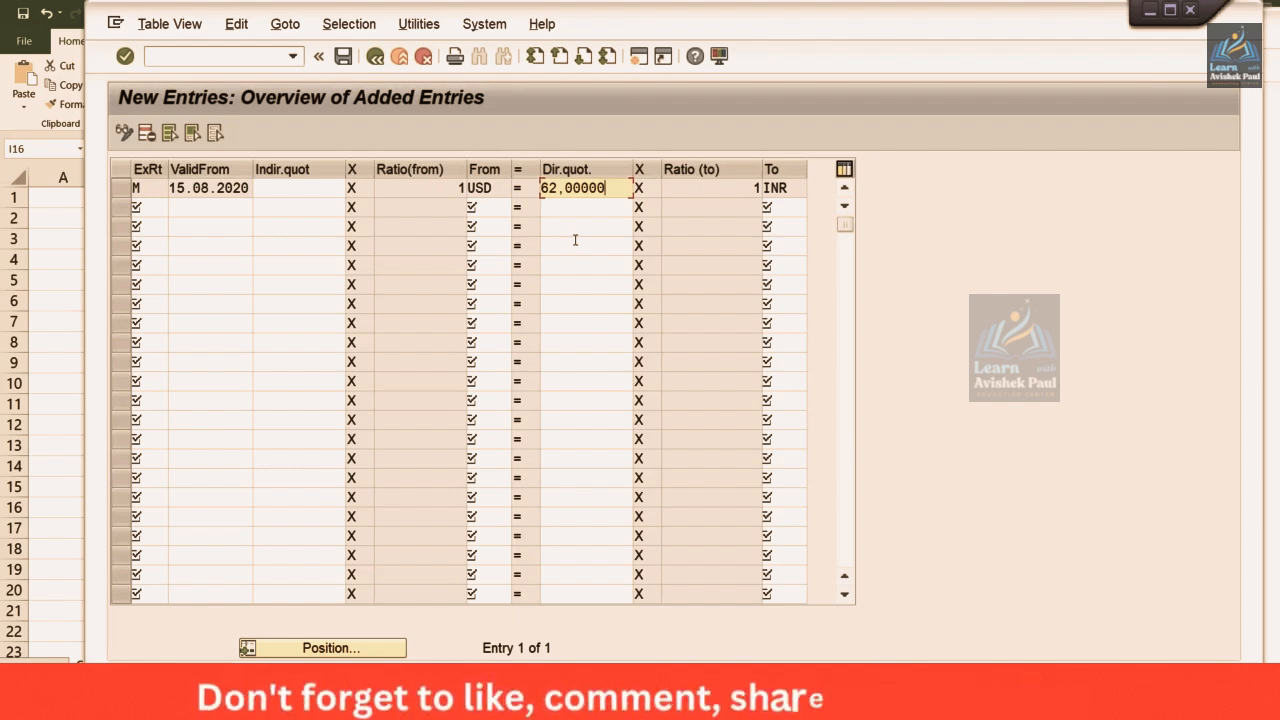
pyautogui.hotkey('ctrl', 's')
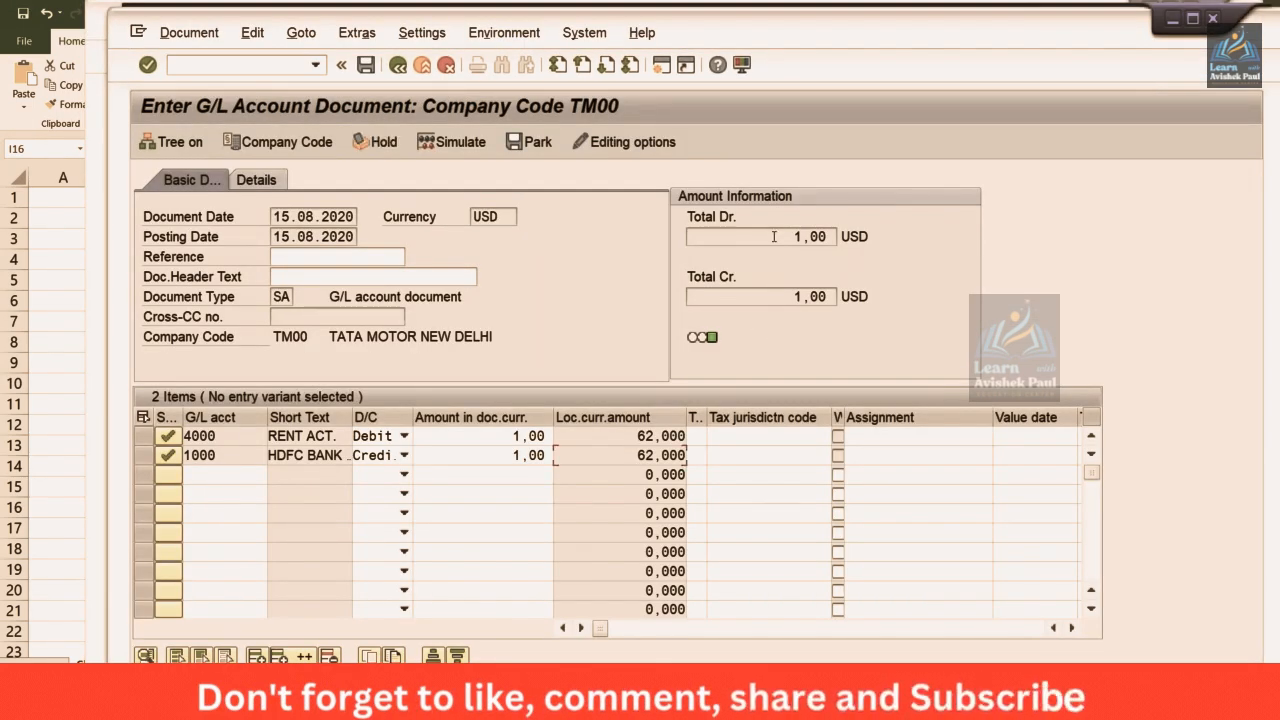
# Examine the document's debit and credit totals, currency and company code against the local currency amounts of its items.
pyautogui.click(780, 297)
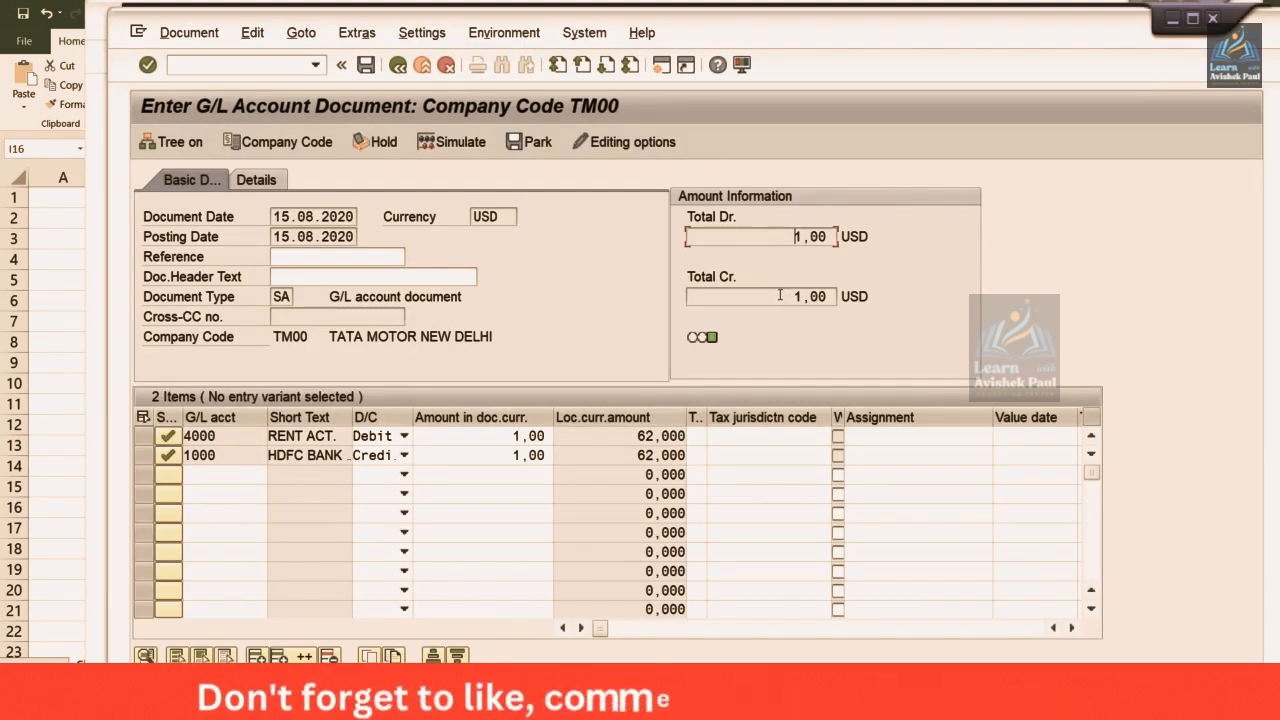
pyautogui.click(620, 461)
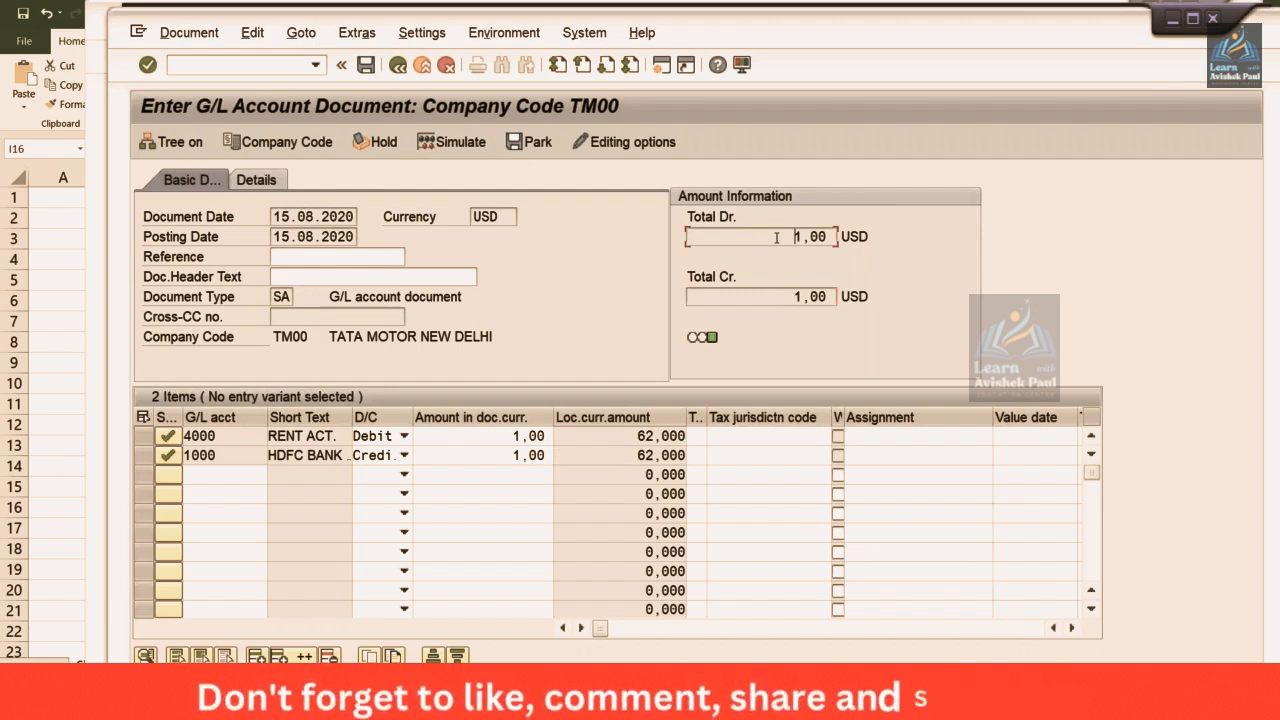
pyautogui.click(631, 459)
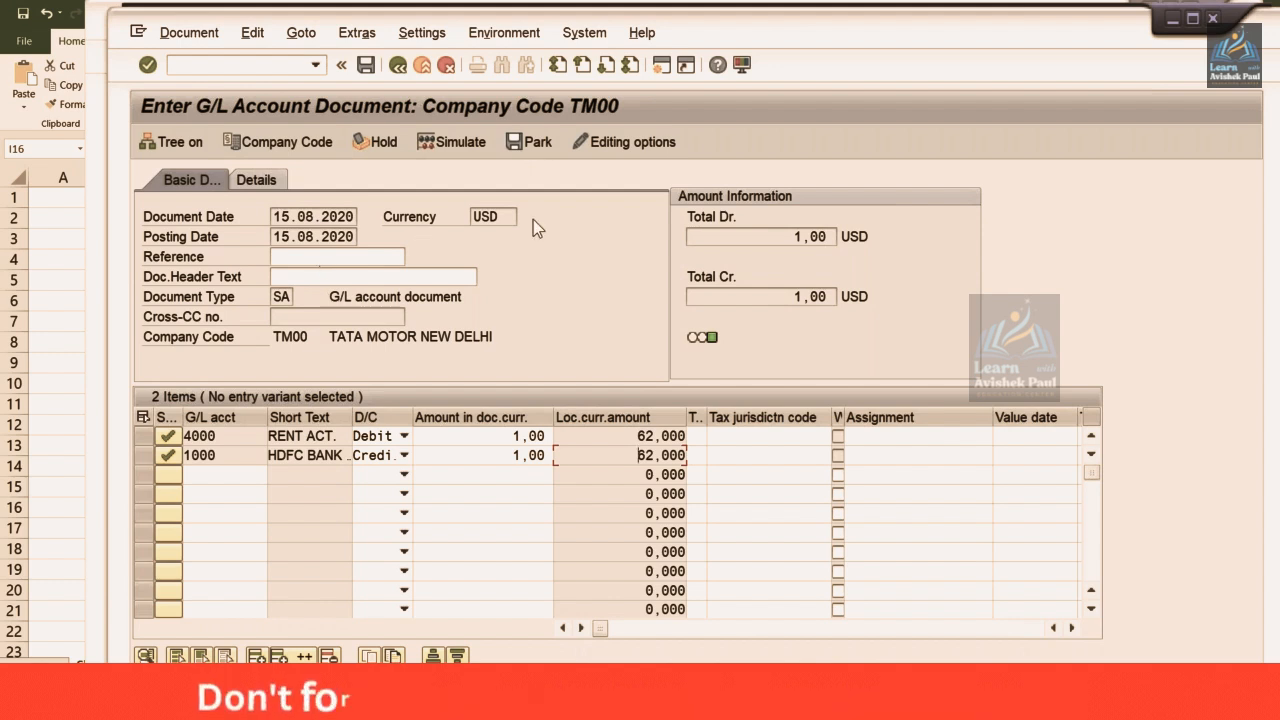
pyautogui.moveTo(502, 216); pyautogui.dragTo(459, 218)
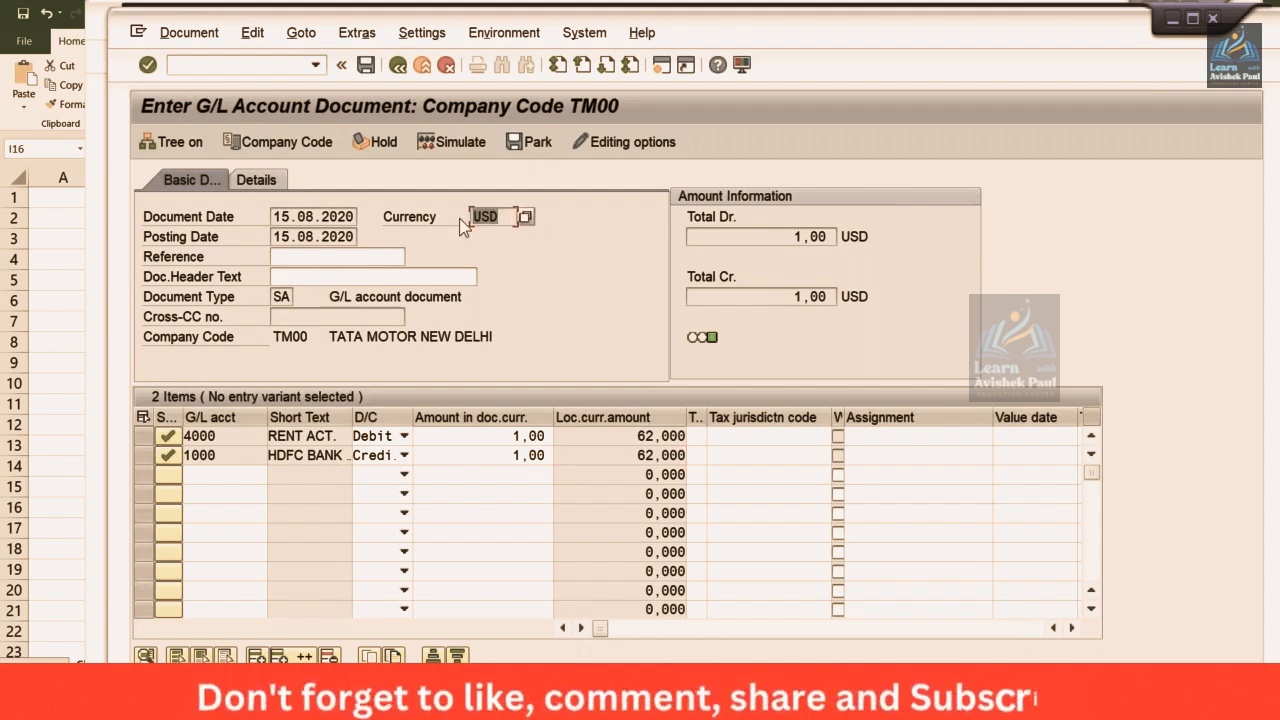
pyautogui.click(503, 217)
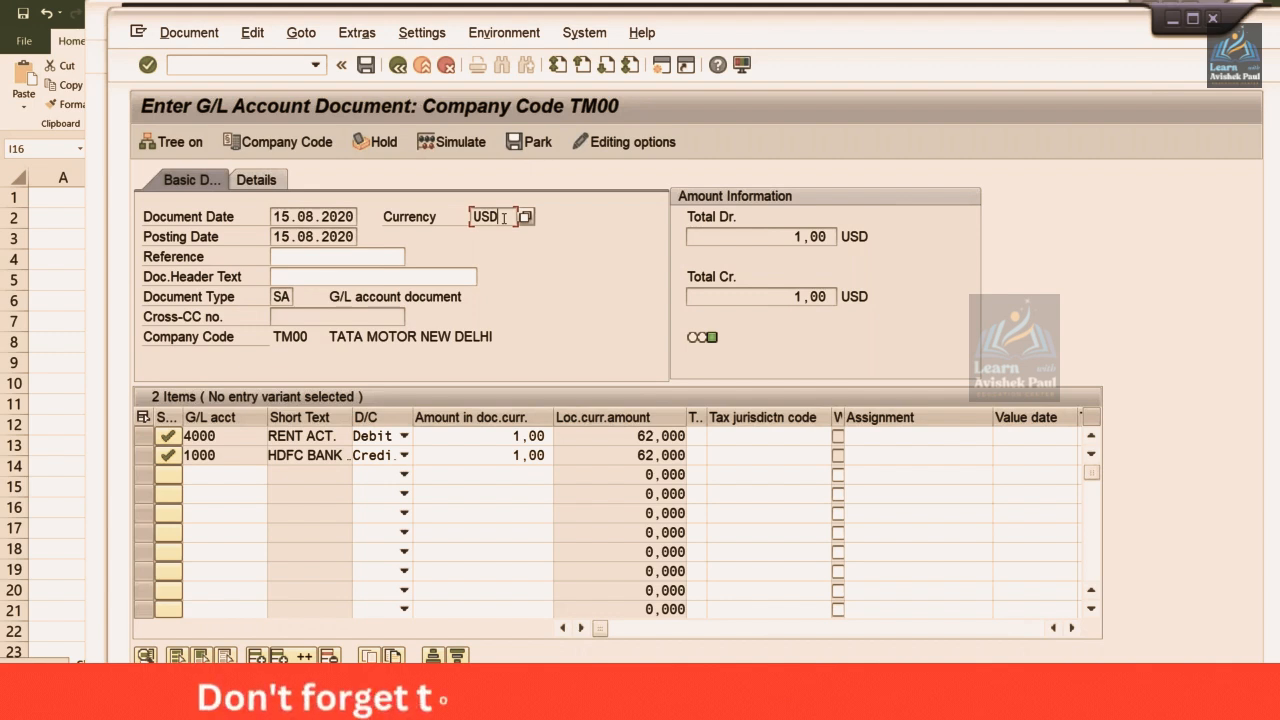
pyautogui.moveTo(312, 338); pyautogui.dragTo(263, 338)
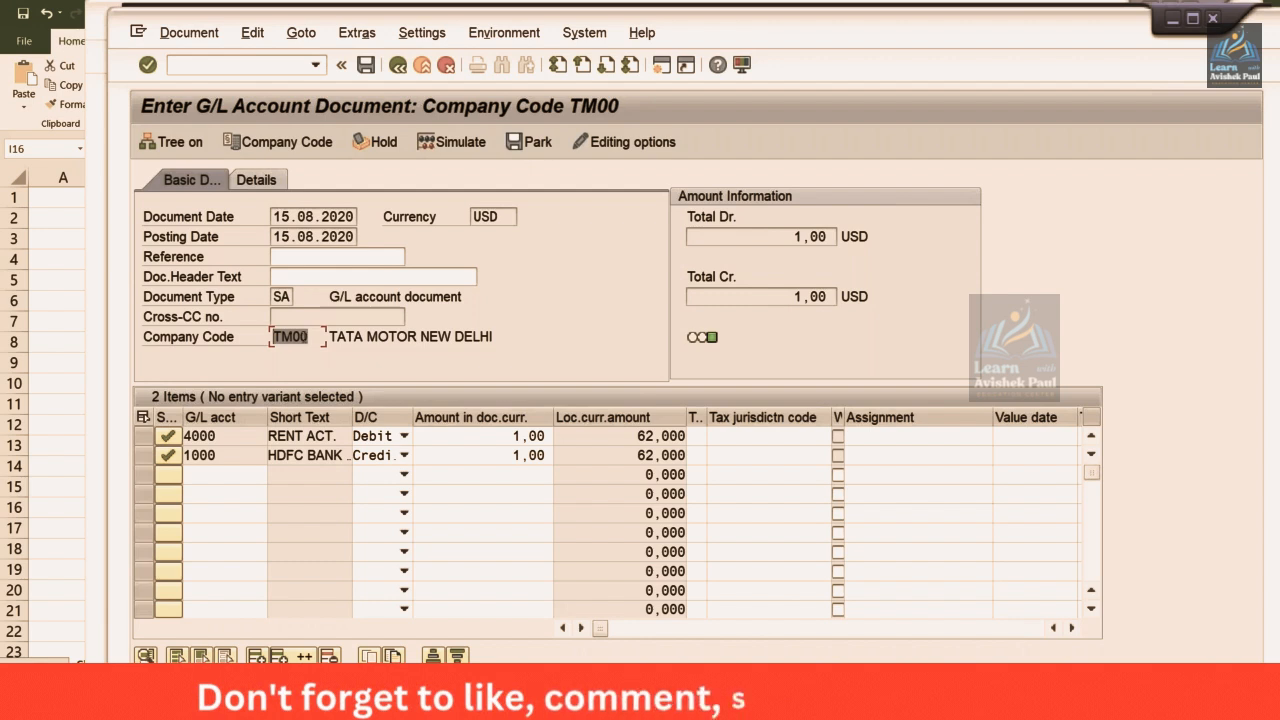
pyautogui.click(316, 337)
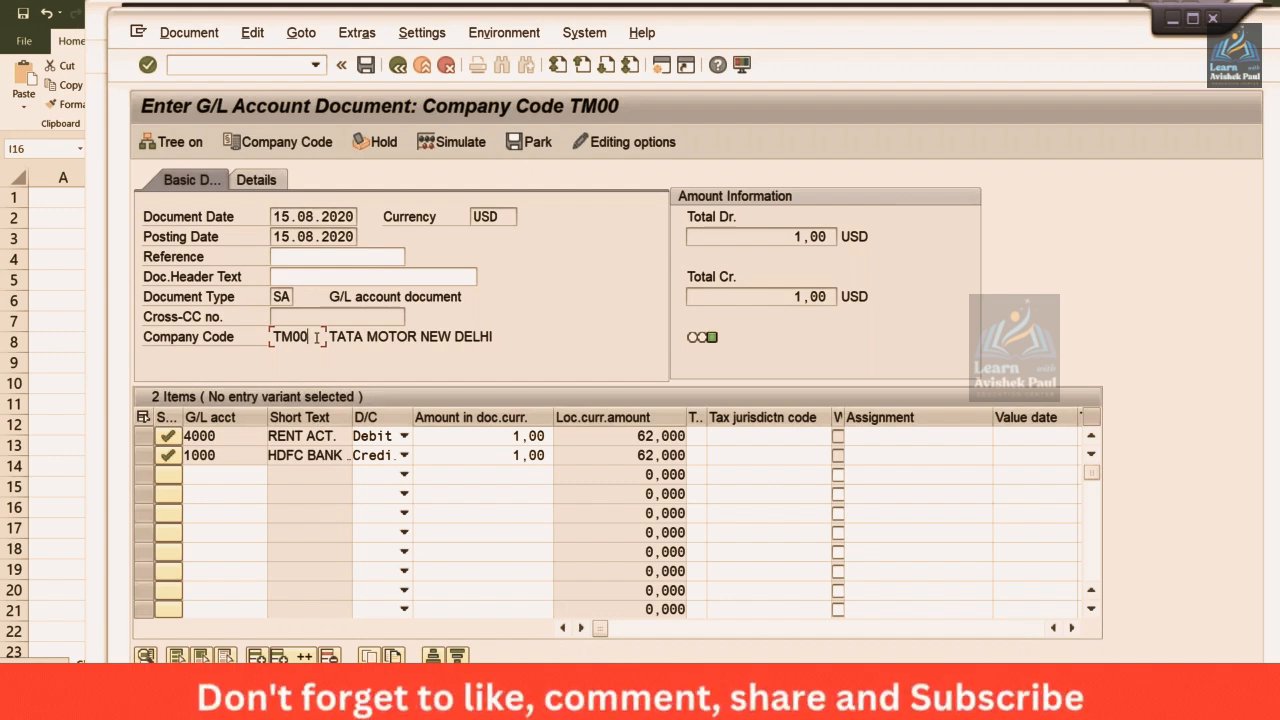
pyautogui.click(505, 215)
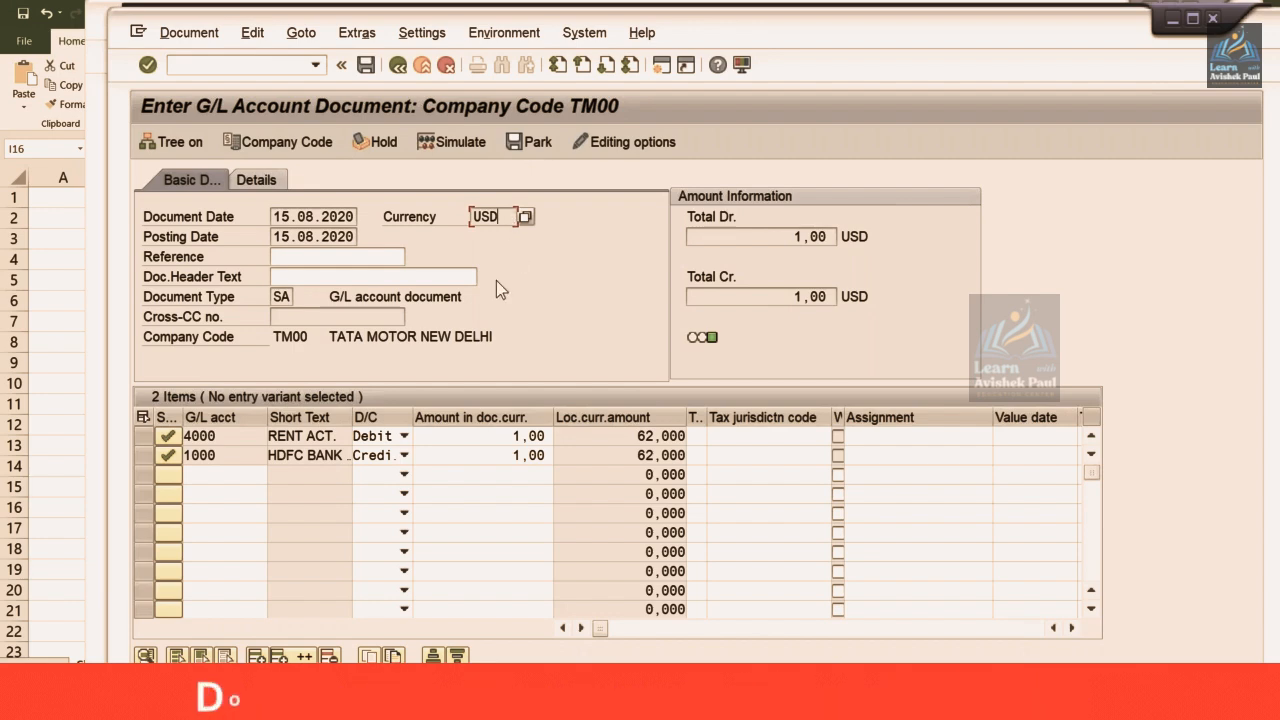
pyautogui.click(632, 456)
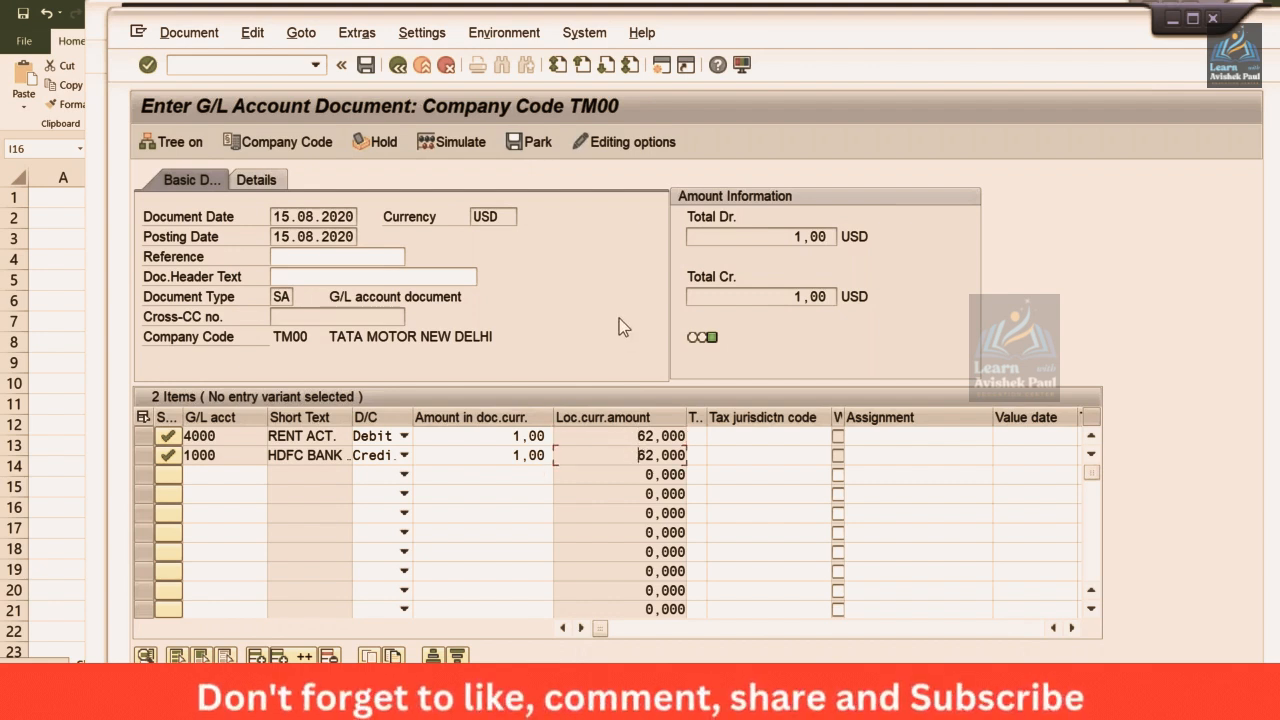
# Post the G/L document and open the G/L account line item display with /NFBL3N.
pyautogui.hotkey('ctrl', 's')
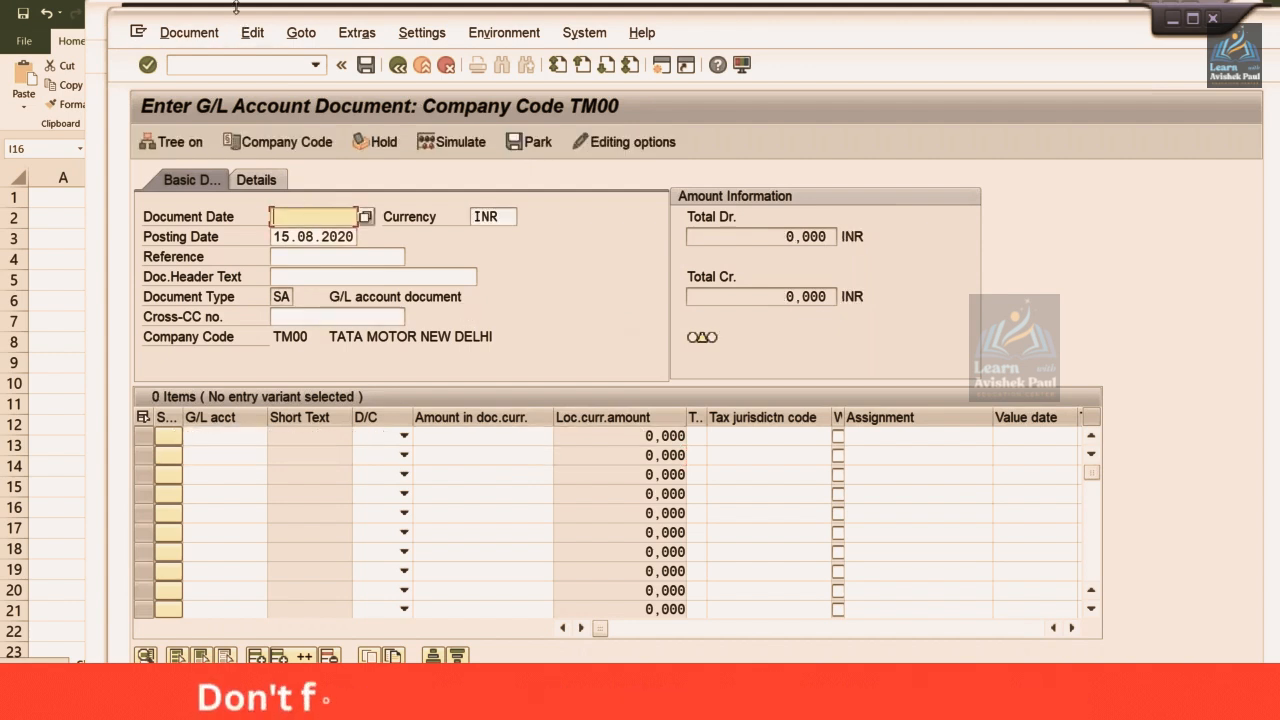
pyautogui.click(238, 66)
pyautogui.write('/NFBL')
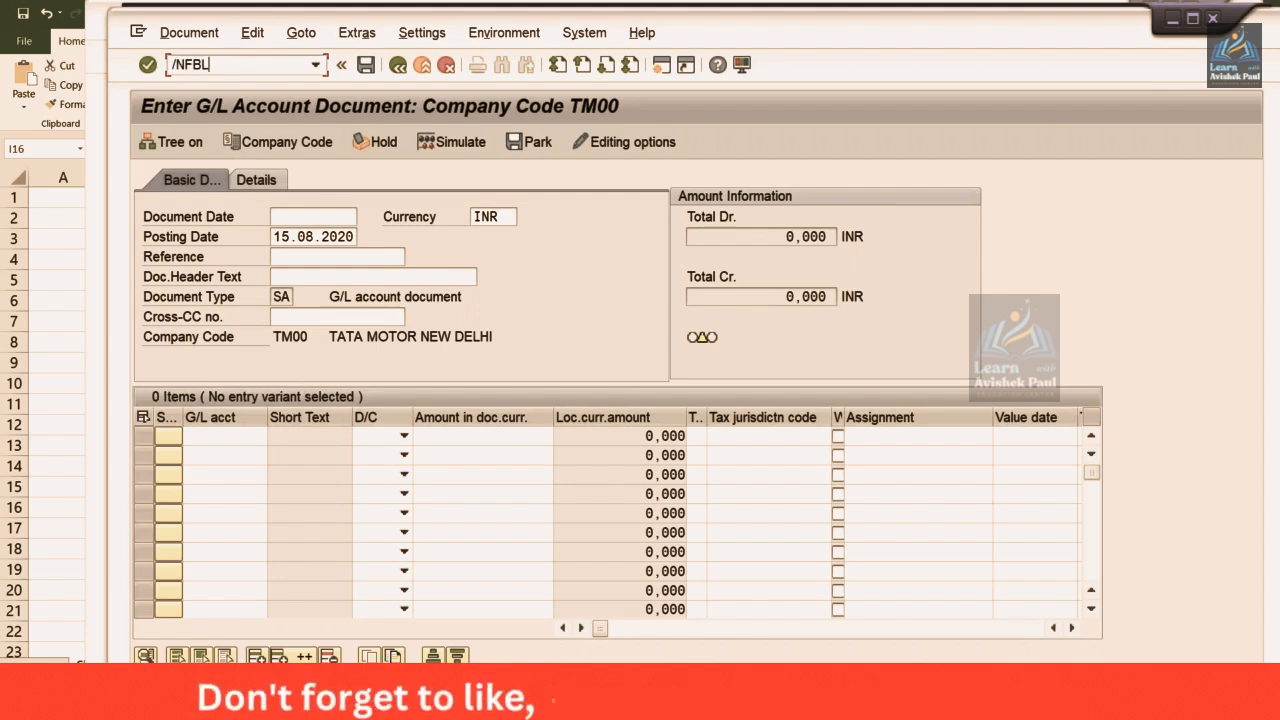
pyautogui.write('3N')
pyautogui.press('Return')
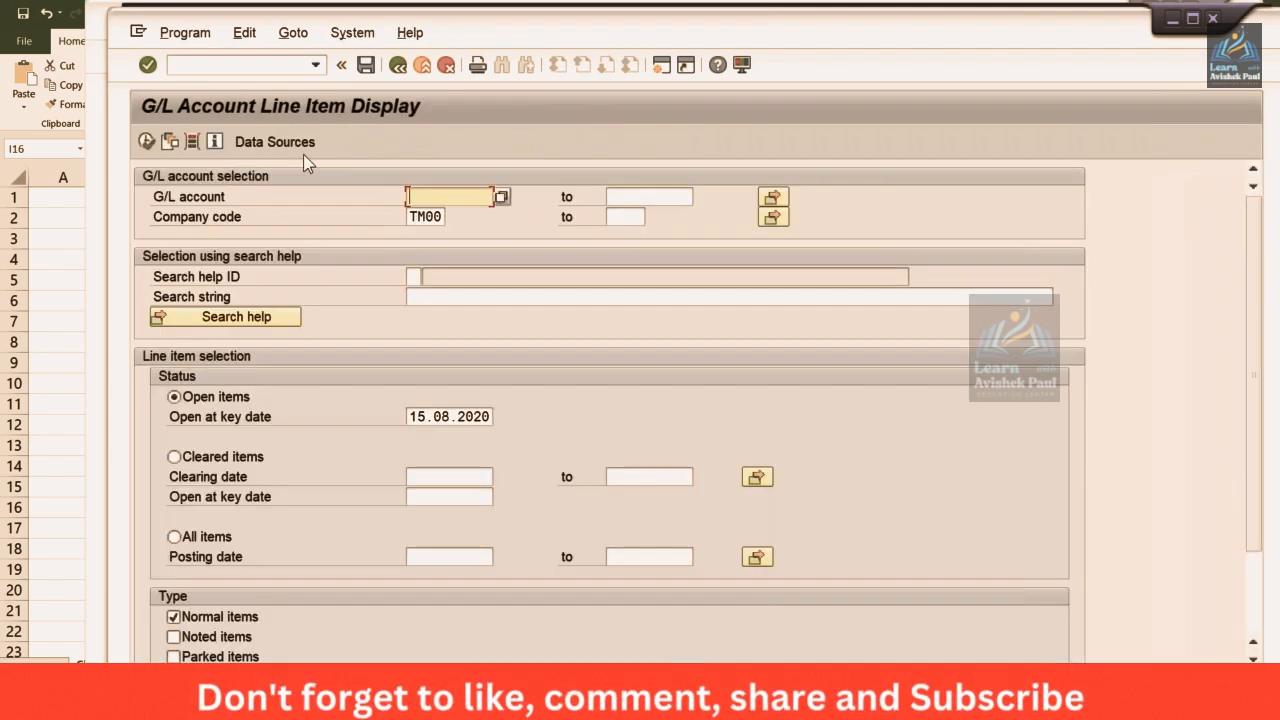
# Enter G/L account 4000 and run the line item display for company code TM00.
pyautogui.write('4')
pyautogui.press('Down')
pyautogui.press('Return')
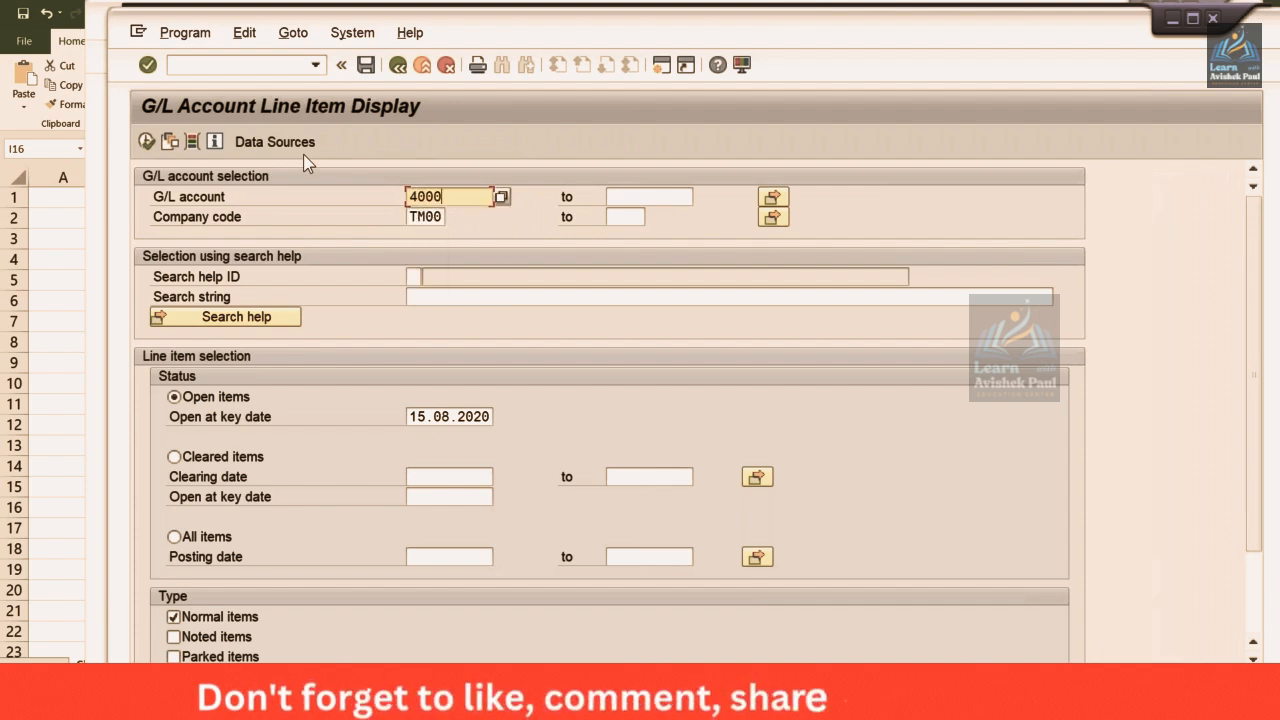
pyautogui.click(147, 143)
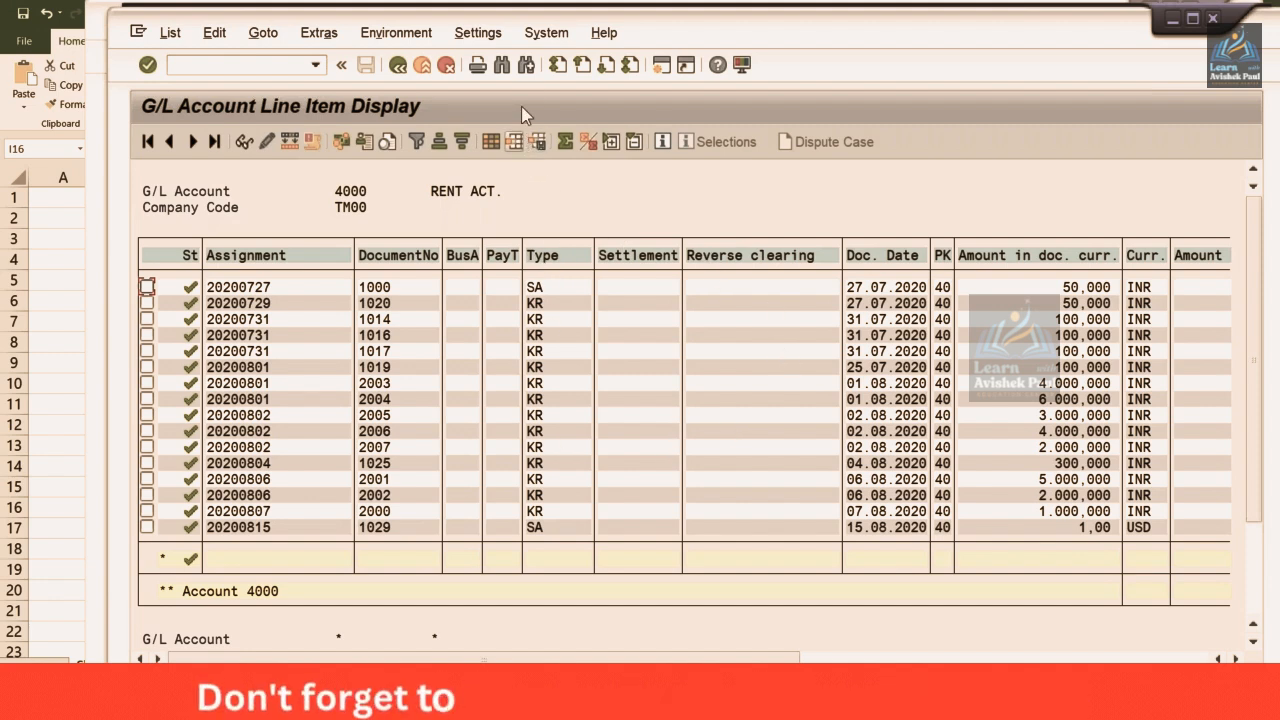
# Open the layout administration of the line item list, review the available layouts and return to the list.
pyautogui.click(478, 33)
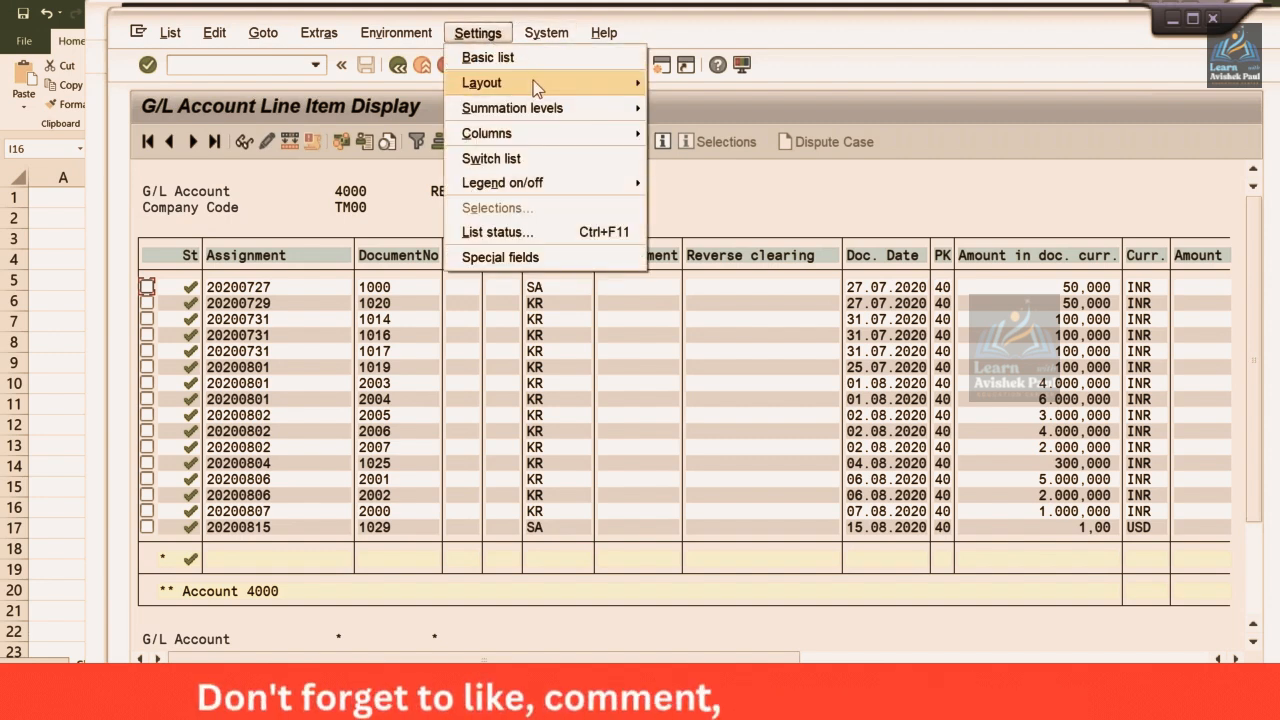
pyautogui.moveTo(540, 83)
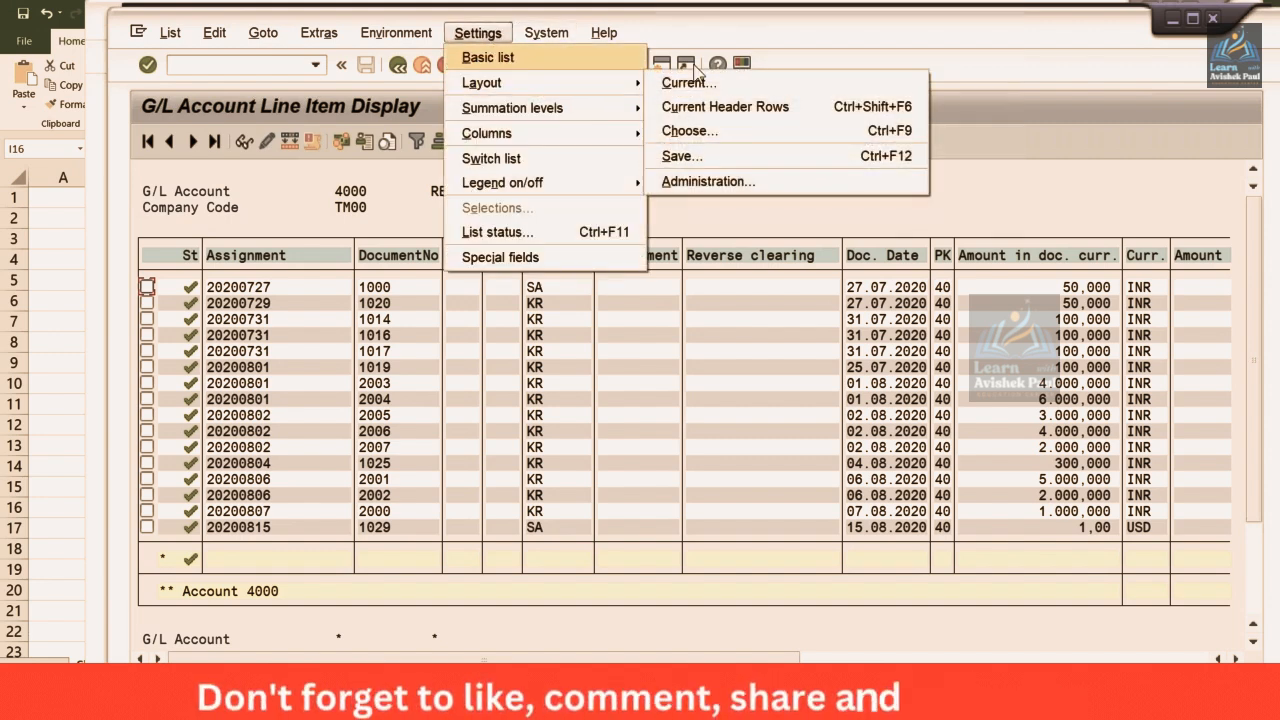
pyautogui.click(728, 181)
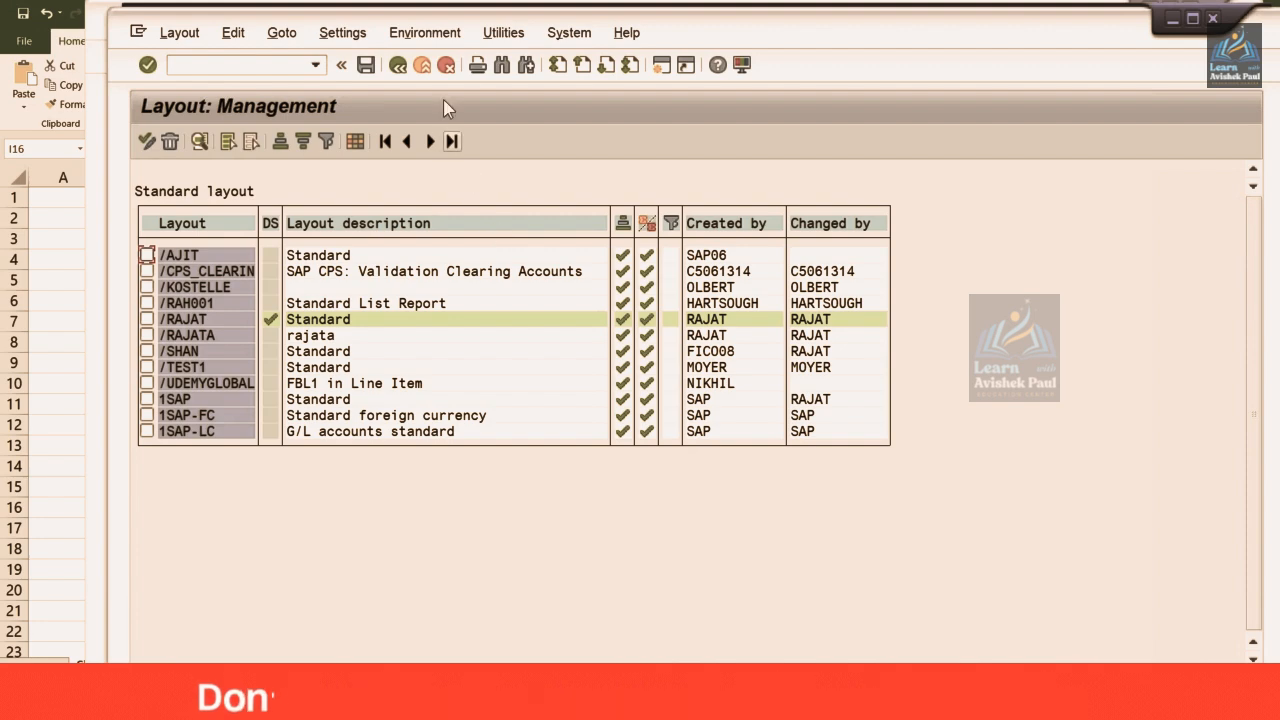
pyautogui.click(397, 65)
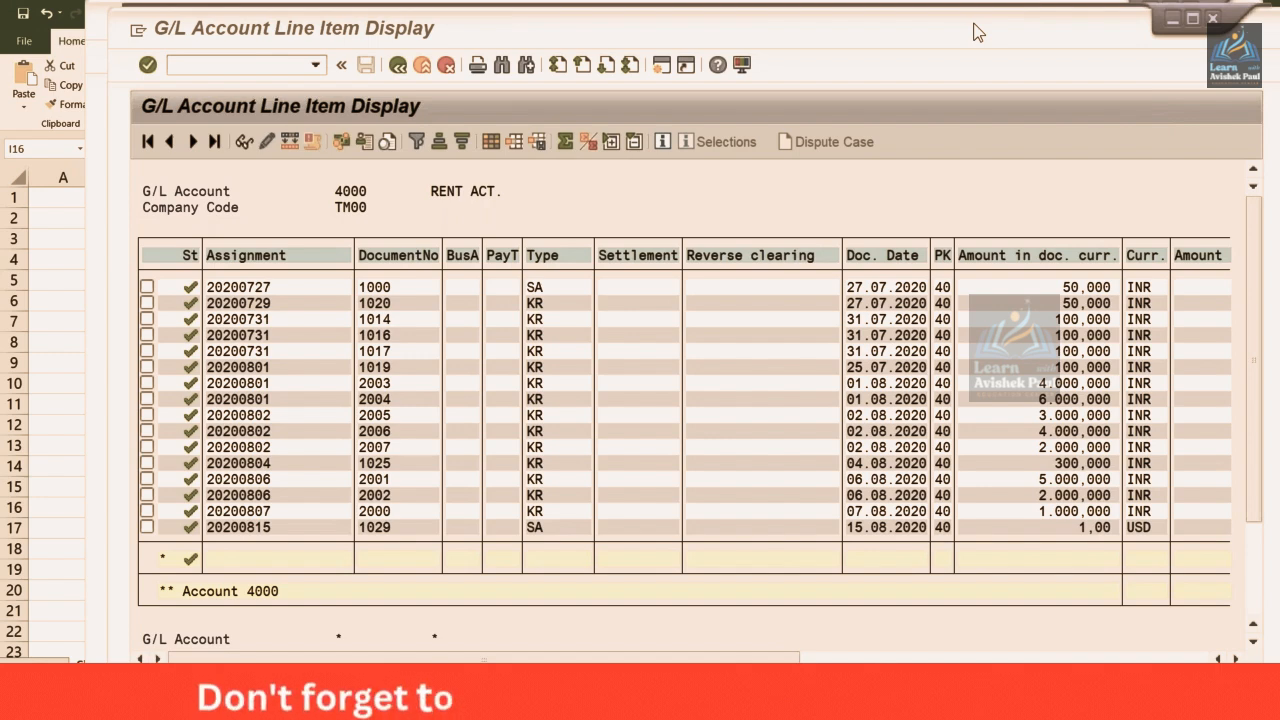
pyautogui.click(966, 155)
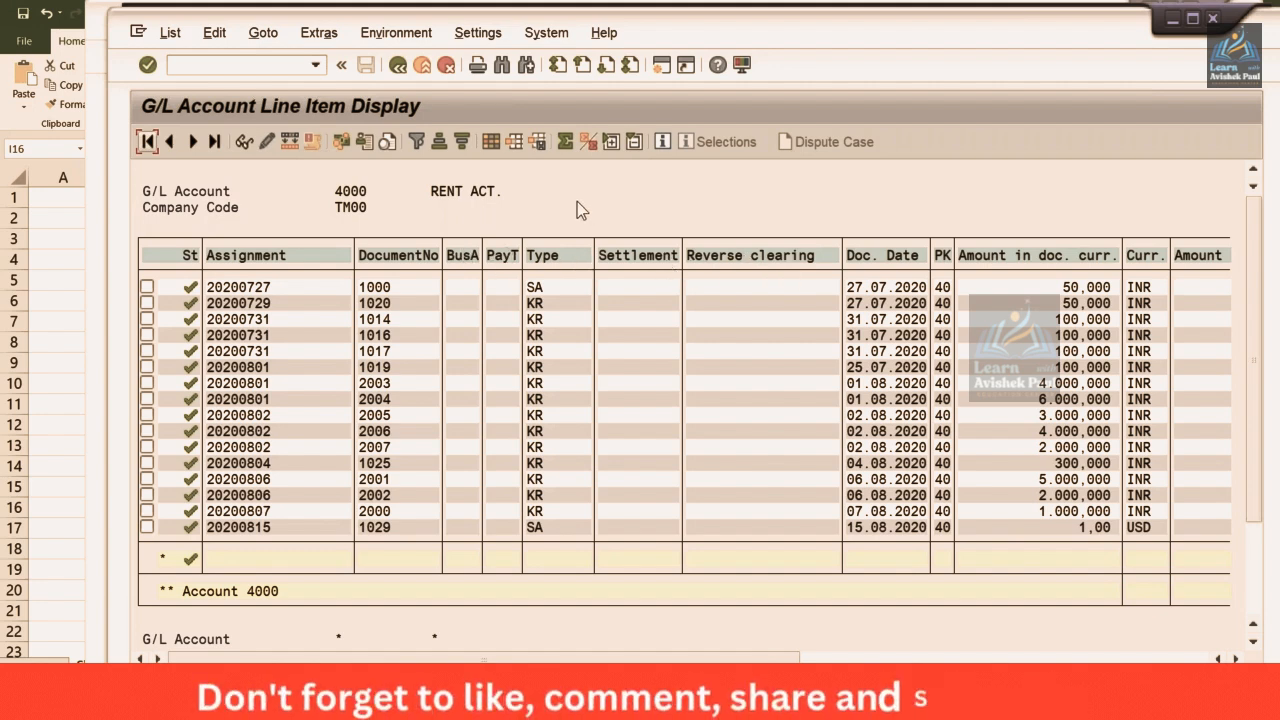
# Reopen the layout administration, make layout /TEST1 the default, save the setting and go back.
pyautogui.click(556, 40)
pyautogui.moveTo(480, 34)
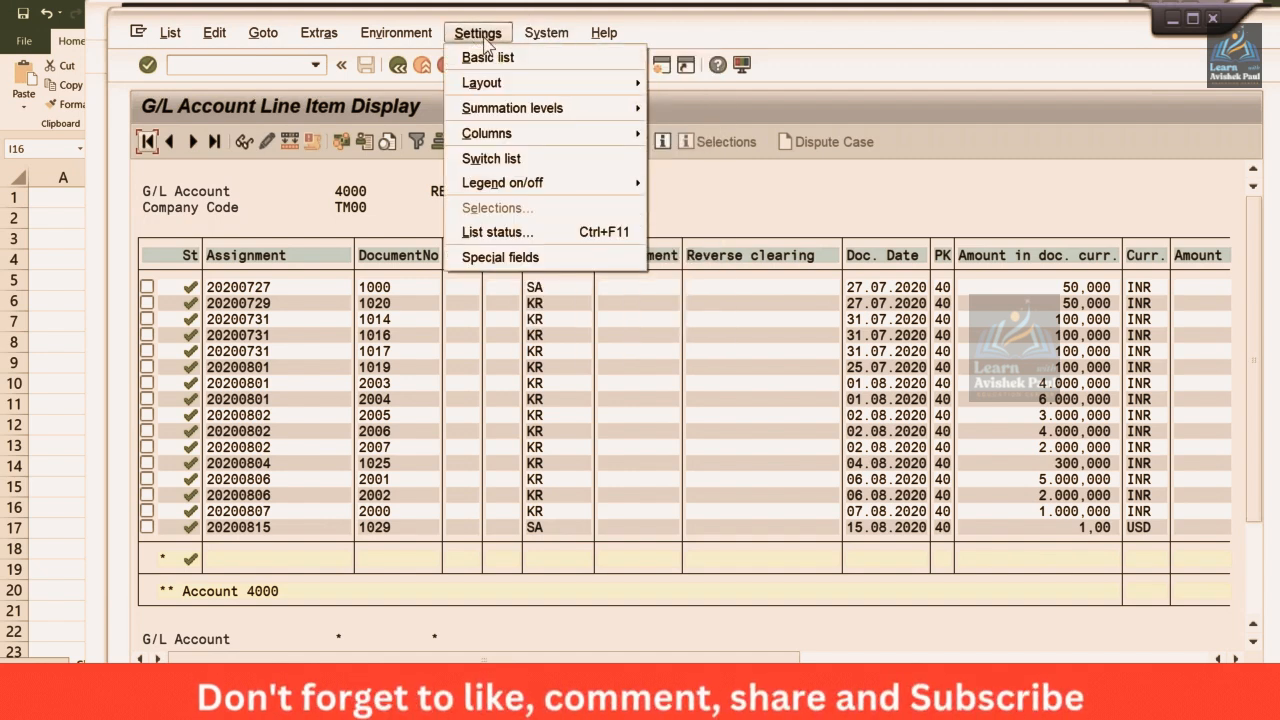
pyautogui.moveTo(603, 85)
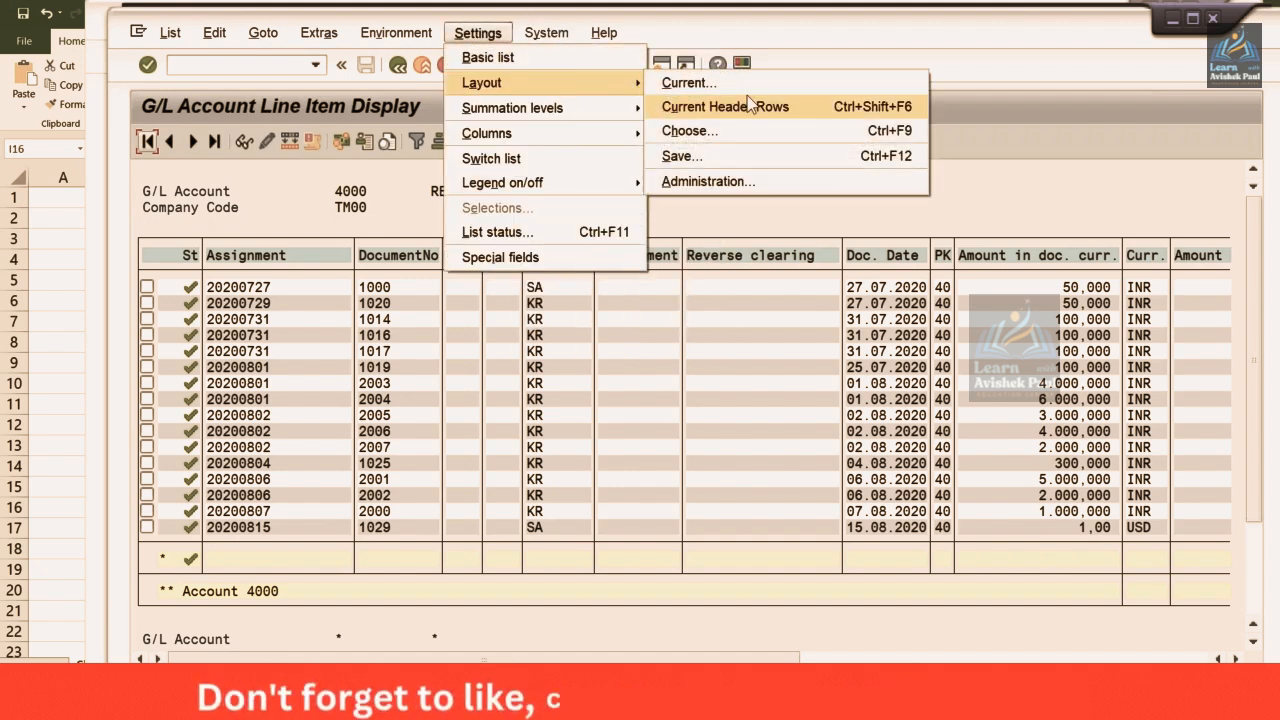
pyautogui.click(732, 184)
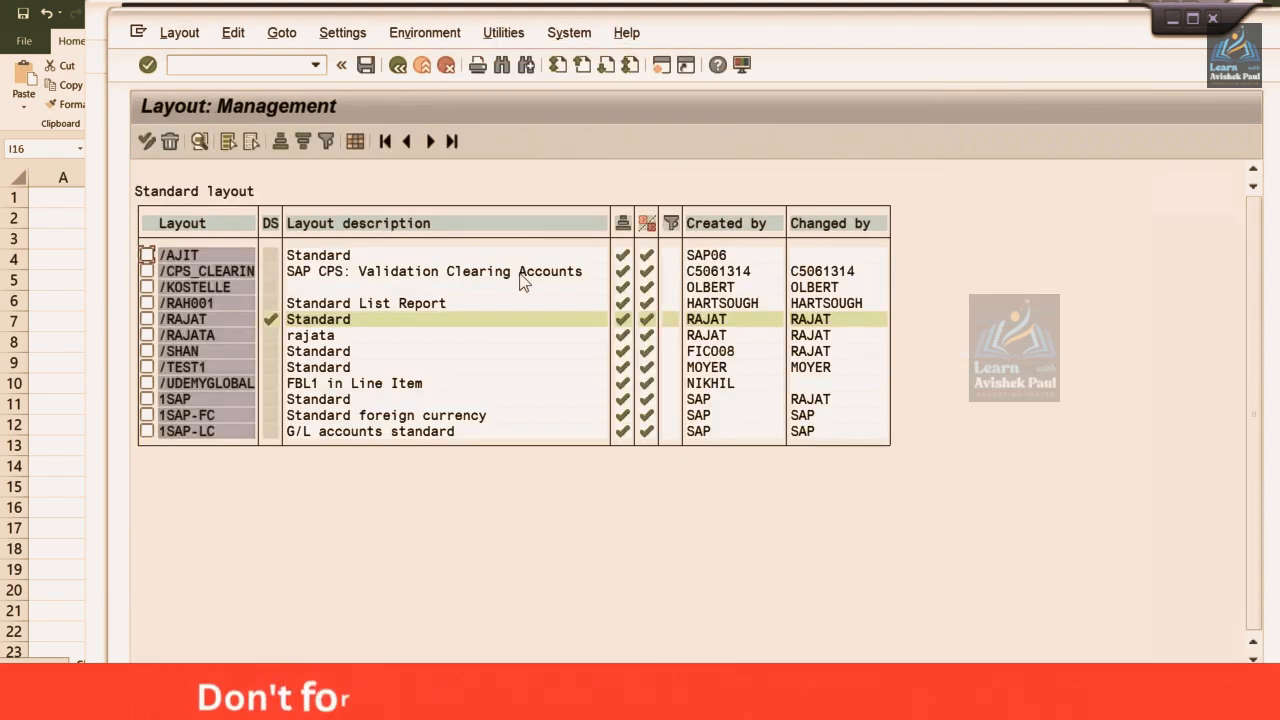
pyautogui.click(269, 368)
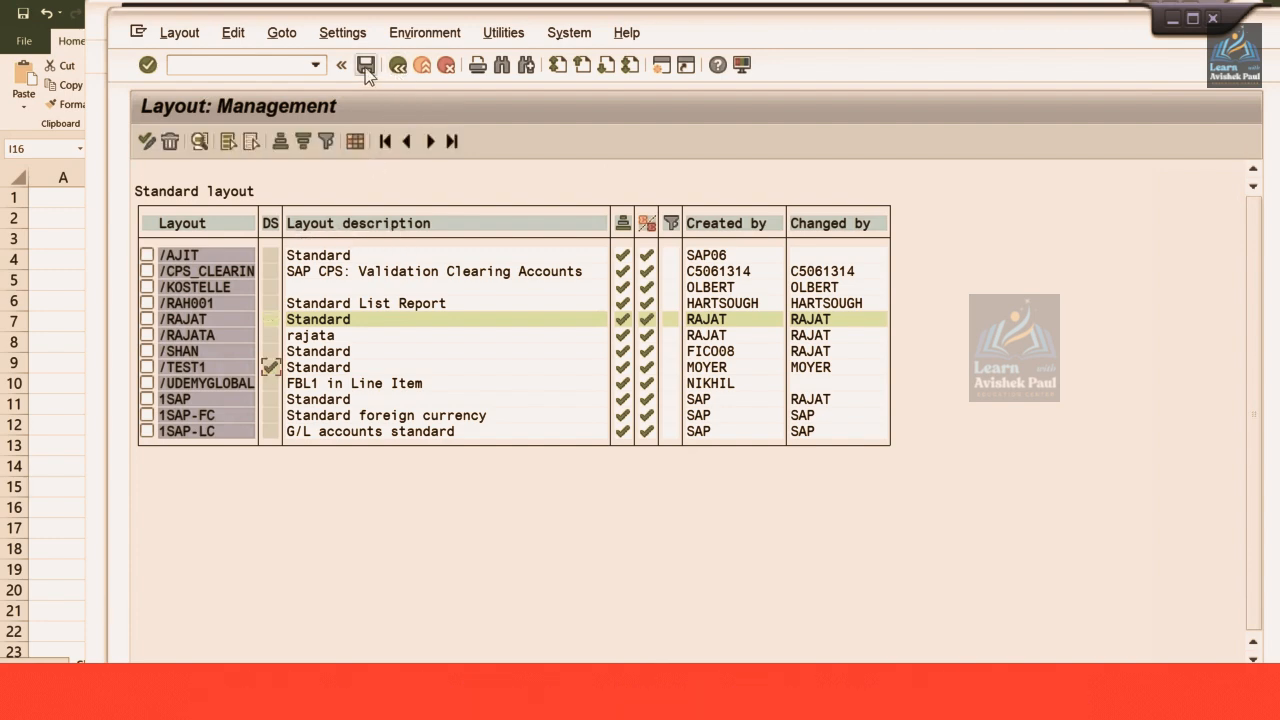
pyautogui.click(398, 67)
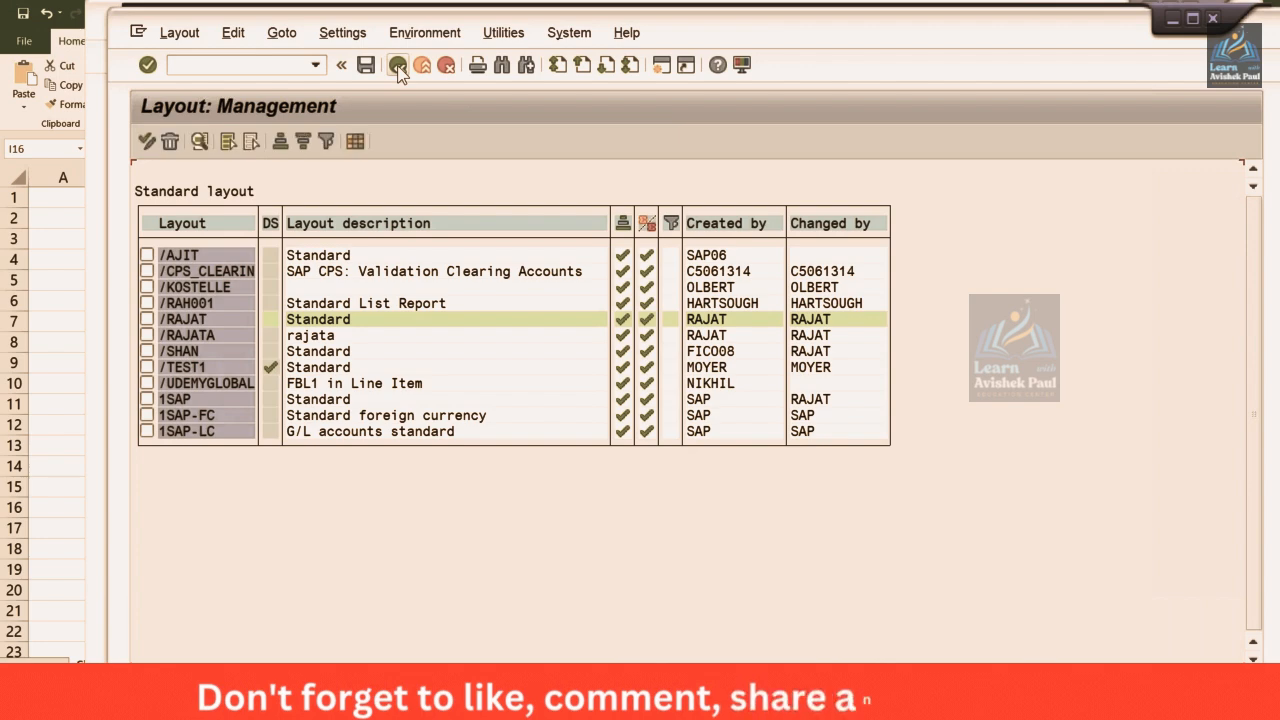
# Return to the G/L account line item list and apply the /TEST1 layout to it.
pyautogui.click(397, 65)
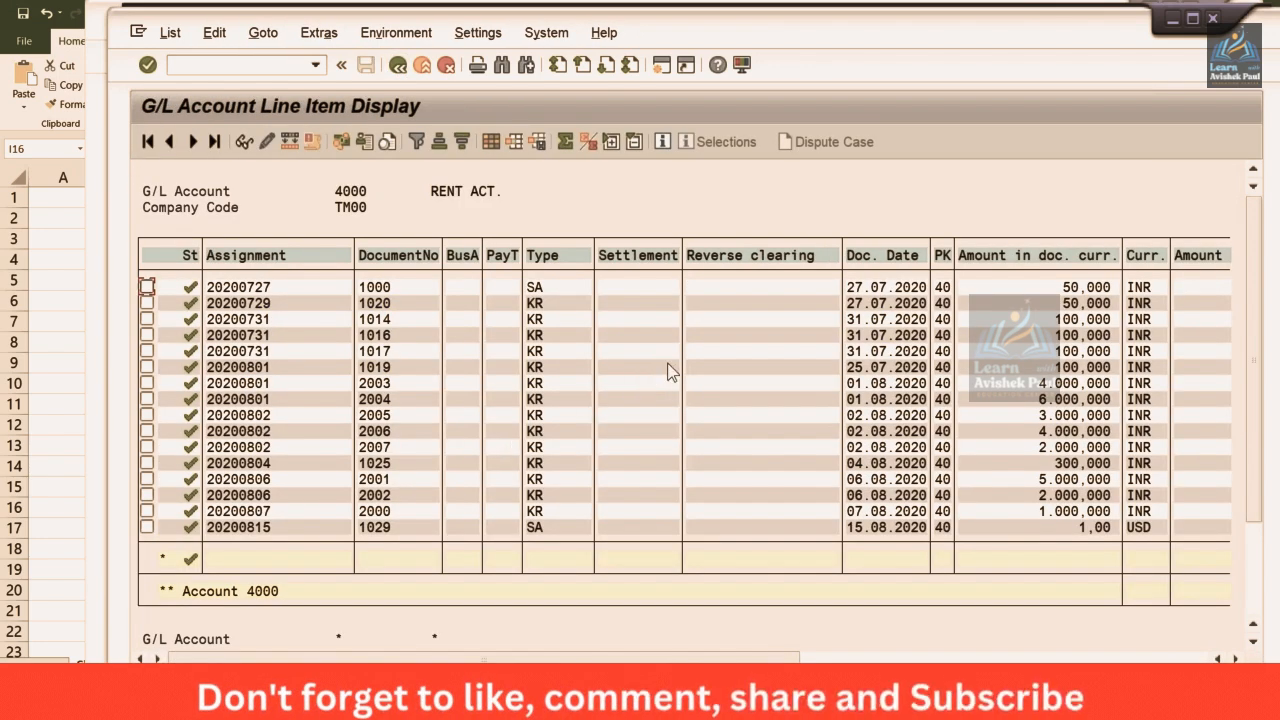
pyautogui.click(512, 142)
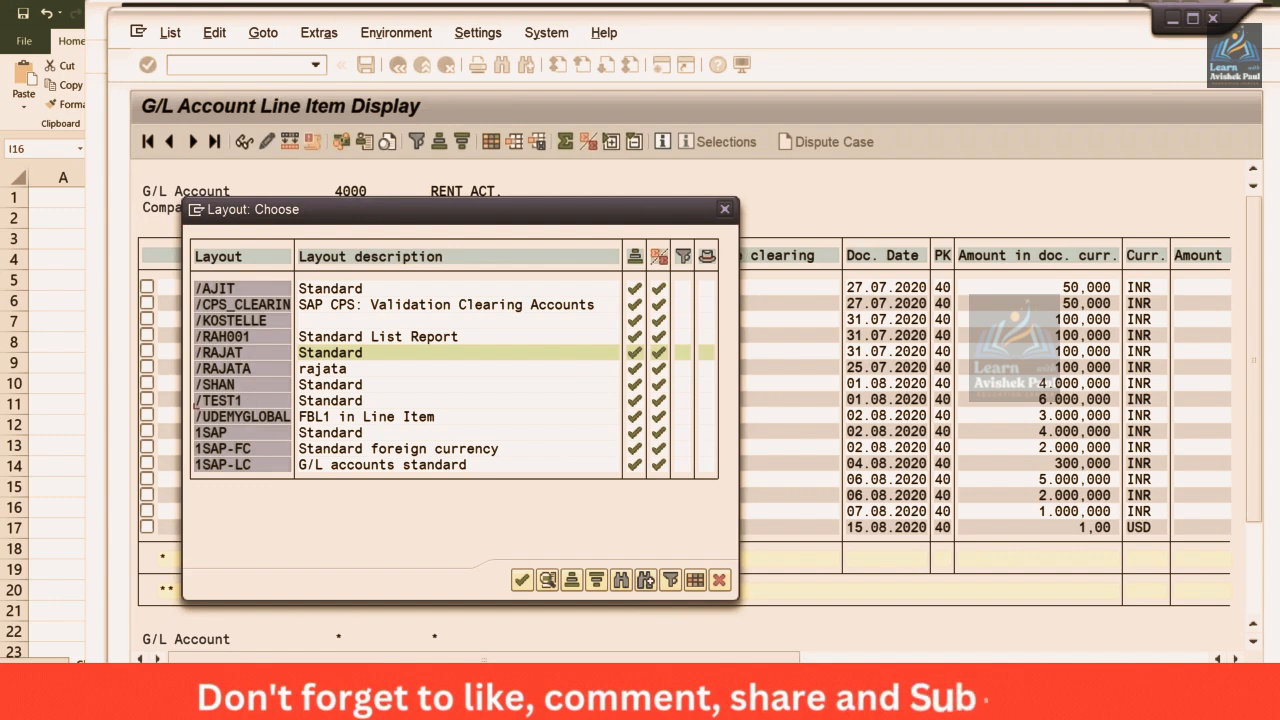
pyautogui.click(280, 401)
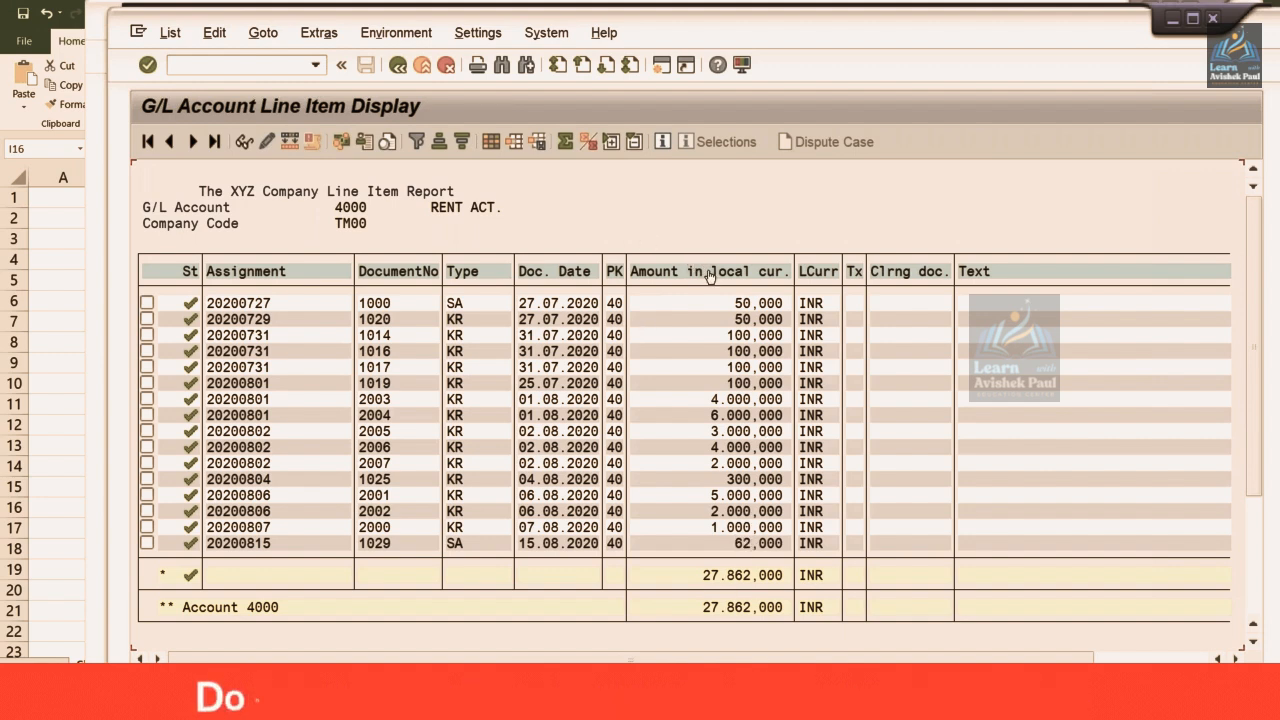
# Open the current layout for changing and search the hidden fields for AMOUNT until Amount in doc. curr. is selected.
pyautogui.click(491, 142)
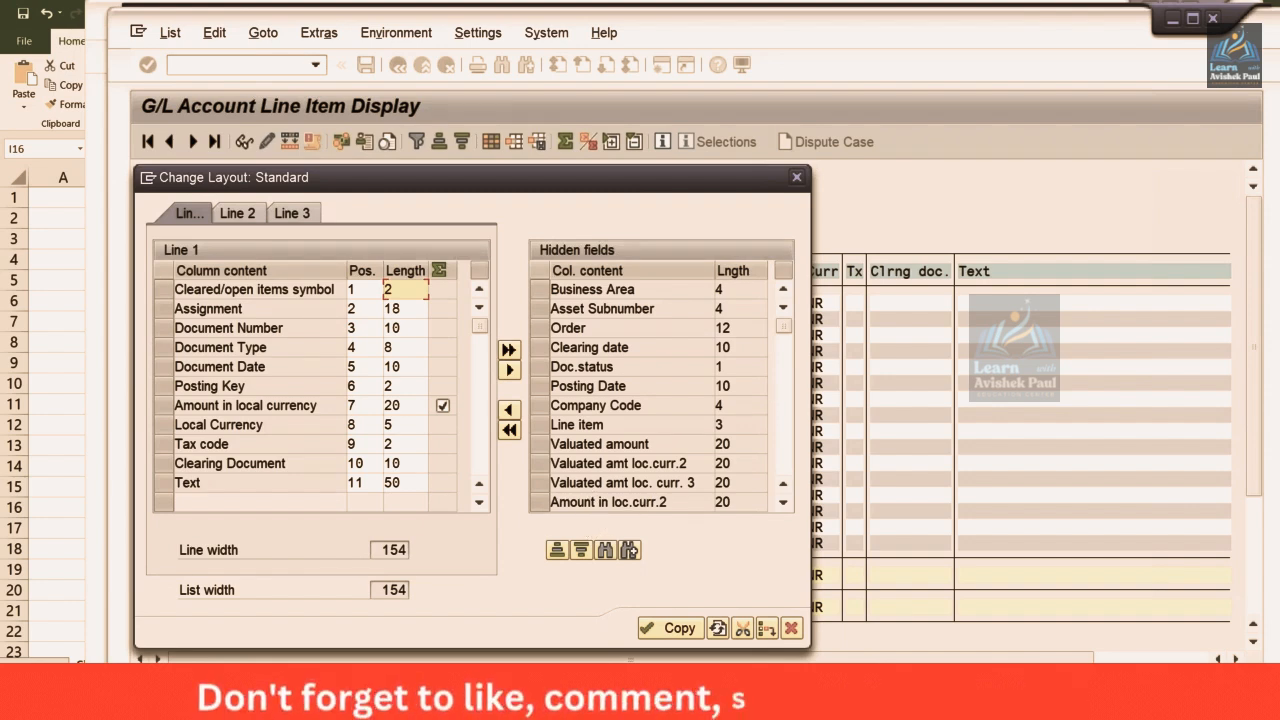
pyautogui.click(605, 550)
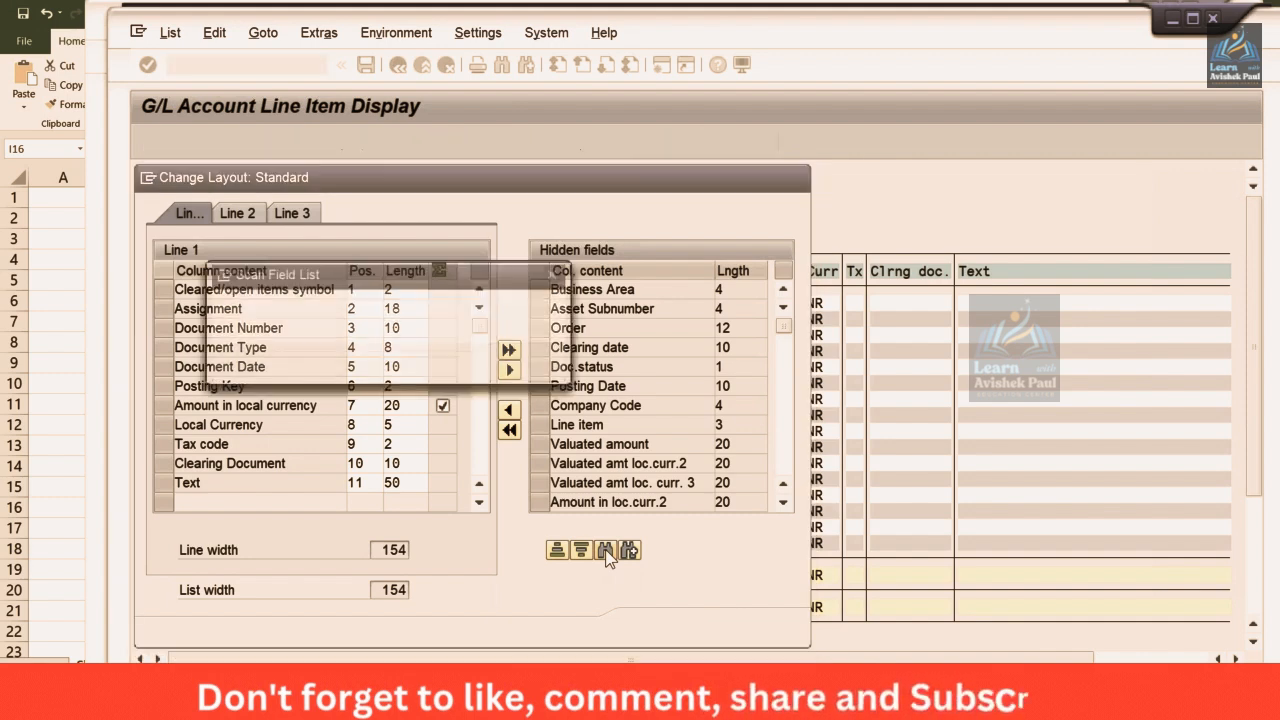
pyautogui.write('AM')
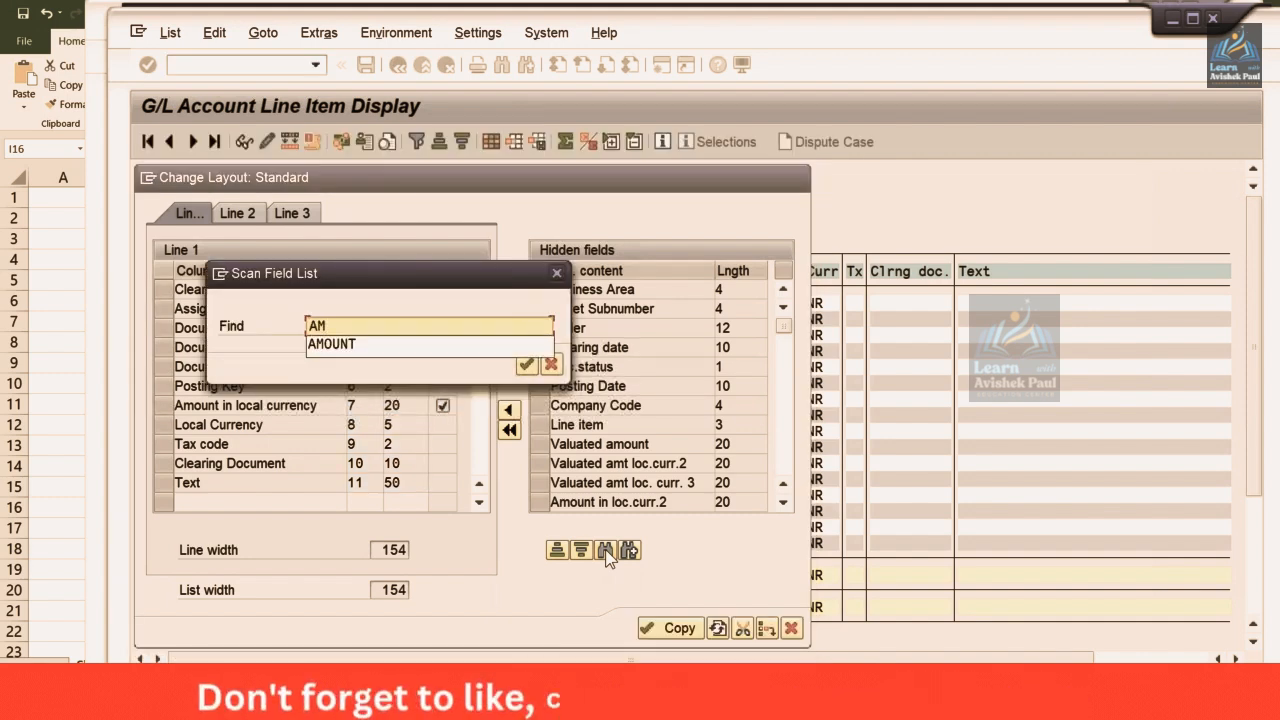
pyautogui.press('Down')
pyautogui.press('Return')
pyautogui.press('Return')
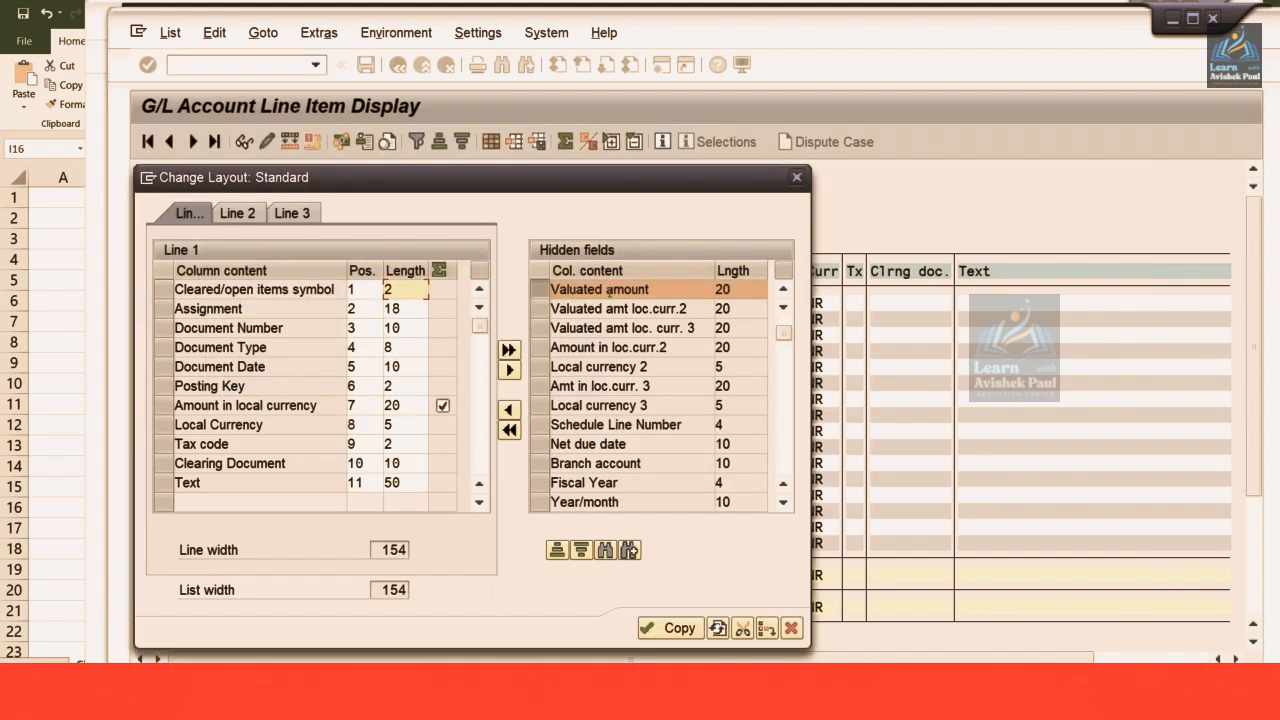
pyautogui.click(629, 551)
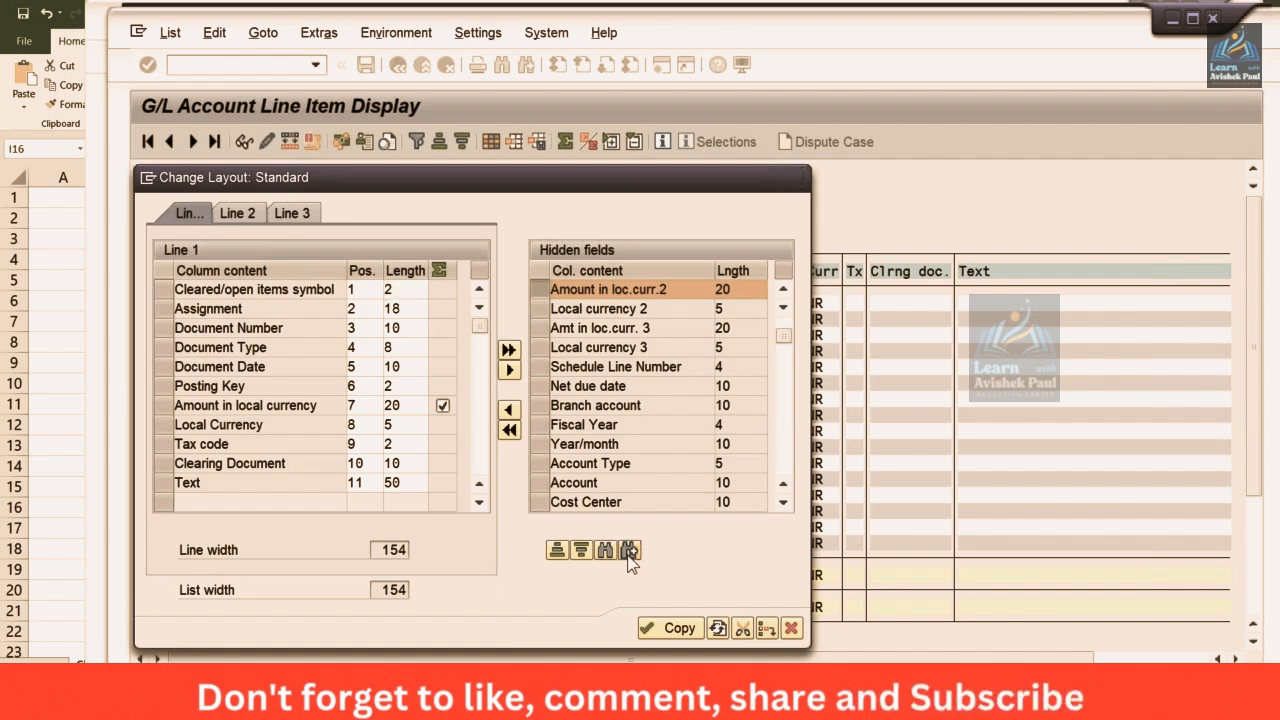
pyautogui.click(629, 551)
pyautogui.click(629, 551)
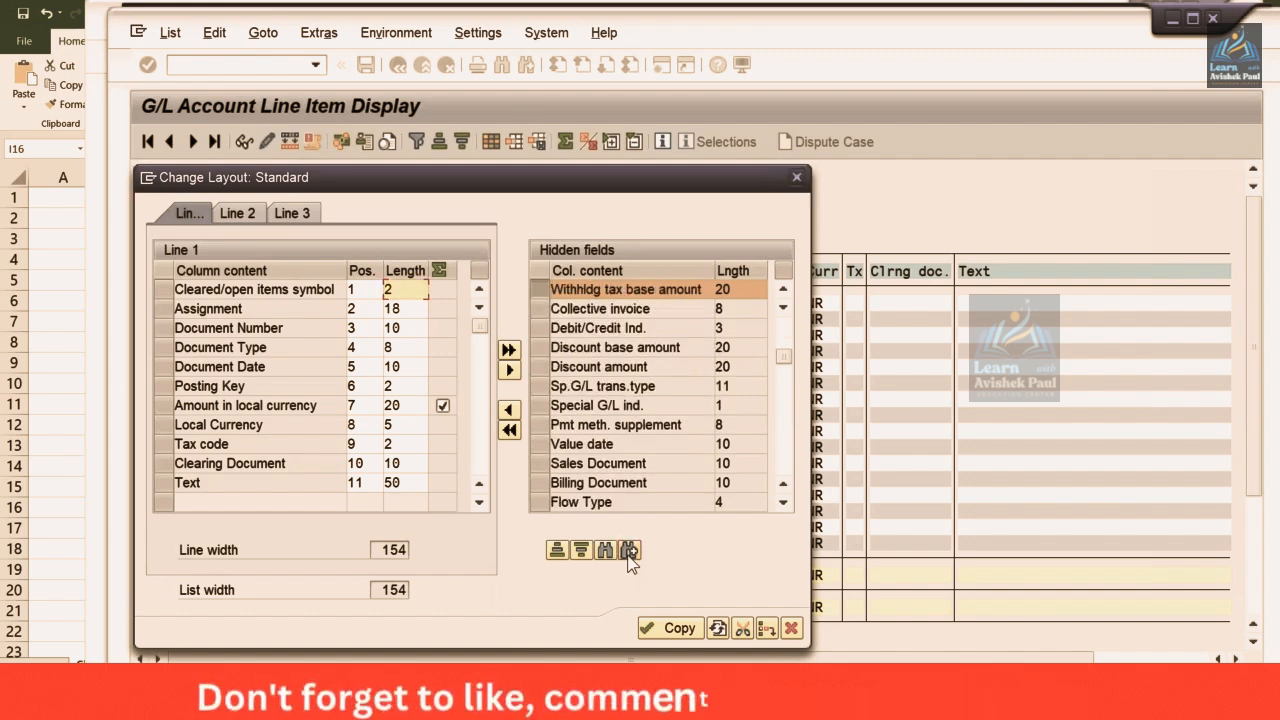
pyautogui.click(629, 551)
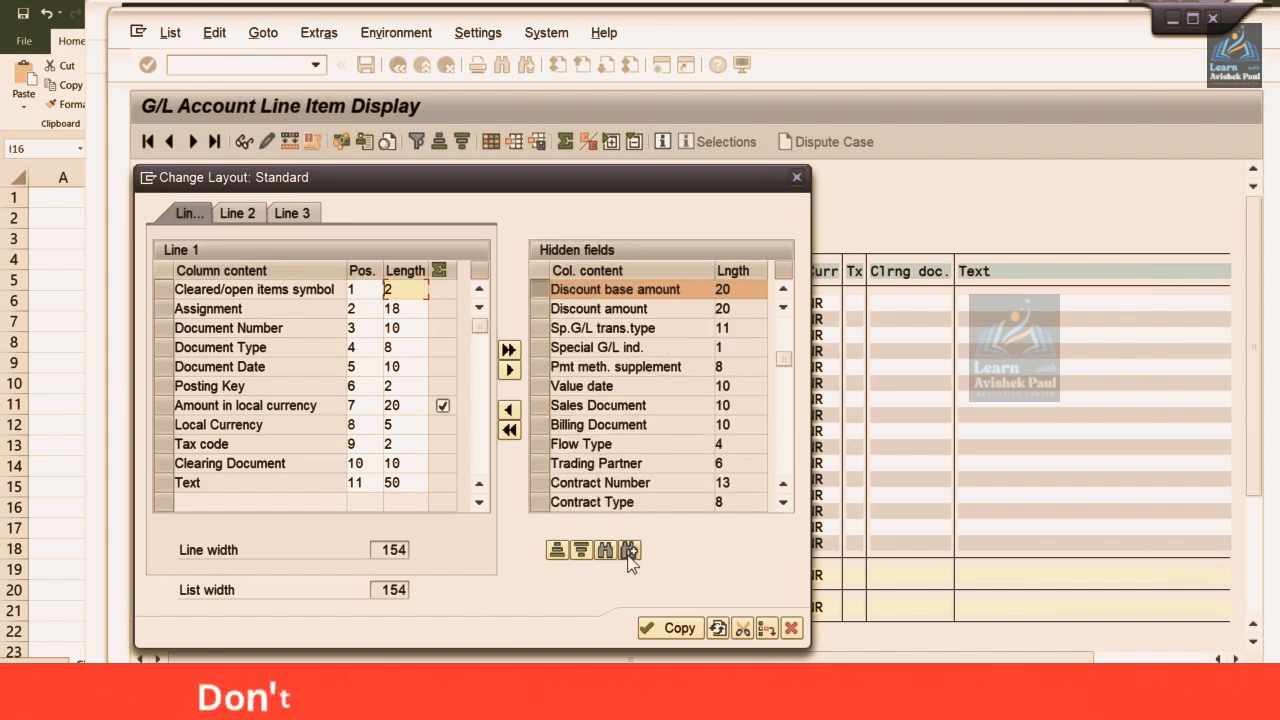
pyautogui.click(629, 552)
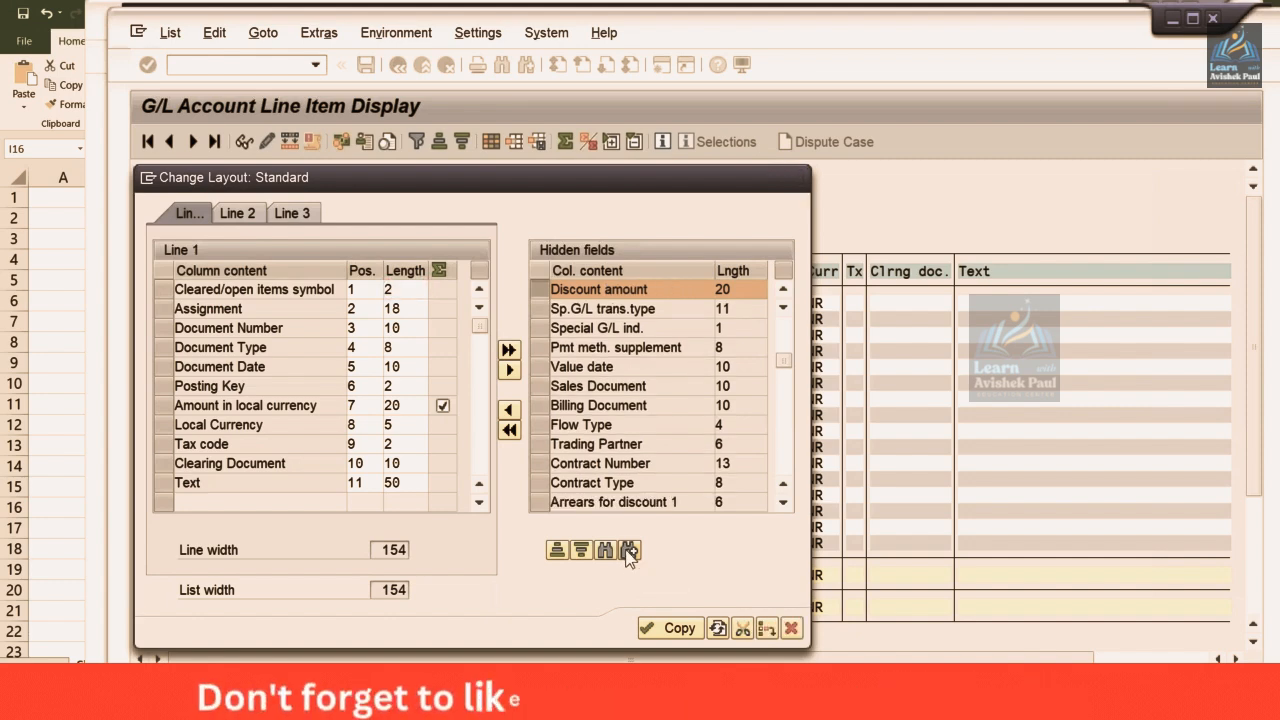
pyautogui.click(629, 551)
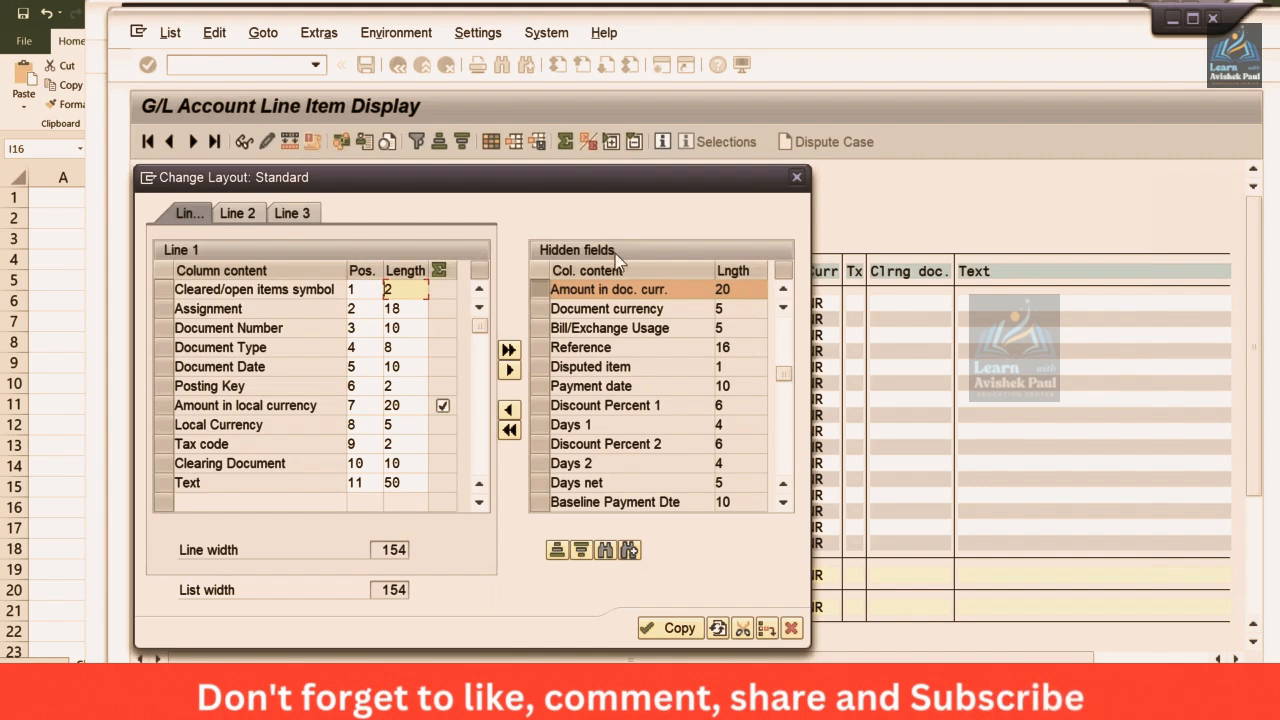
# Insert Amount in doc. curr. before the Amount in local currency column and apply the changed layout.
pyautogui.click(175, 405)
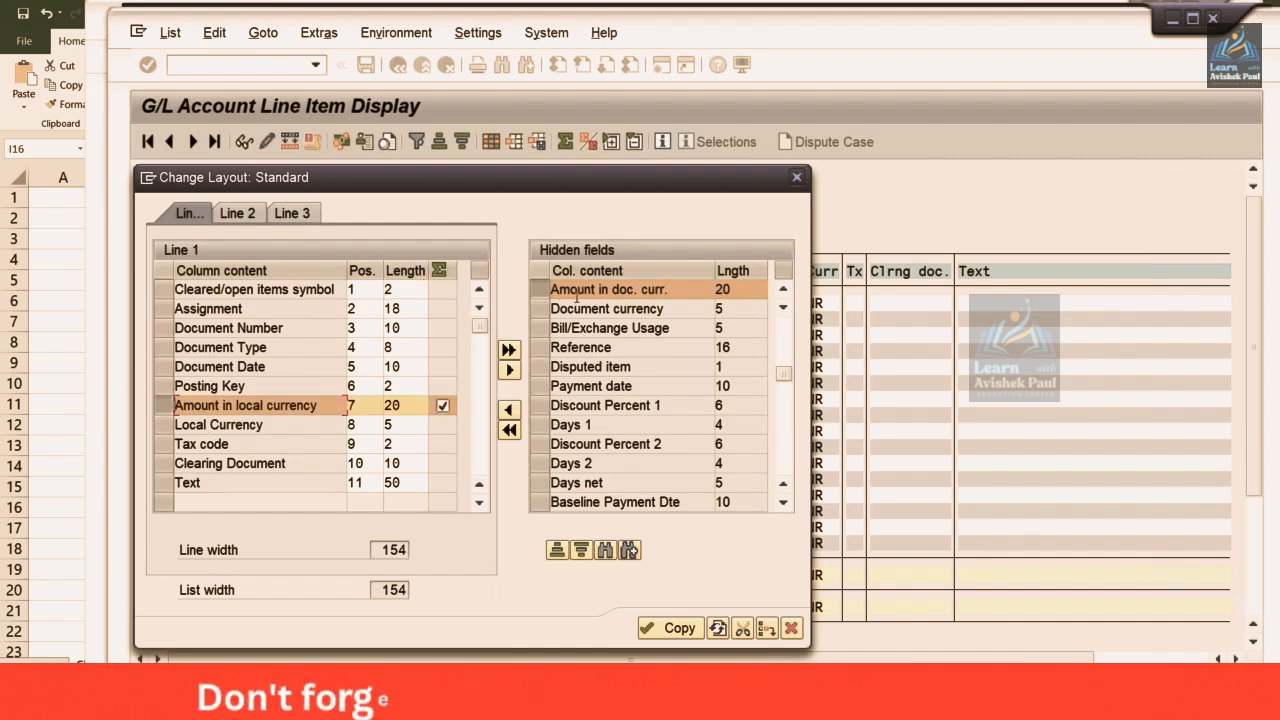
pyautogui.click(509, 411)
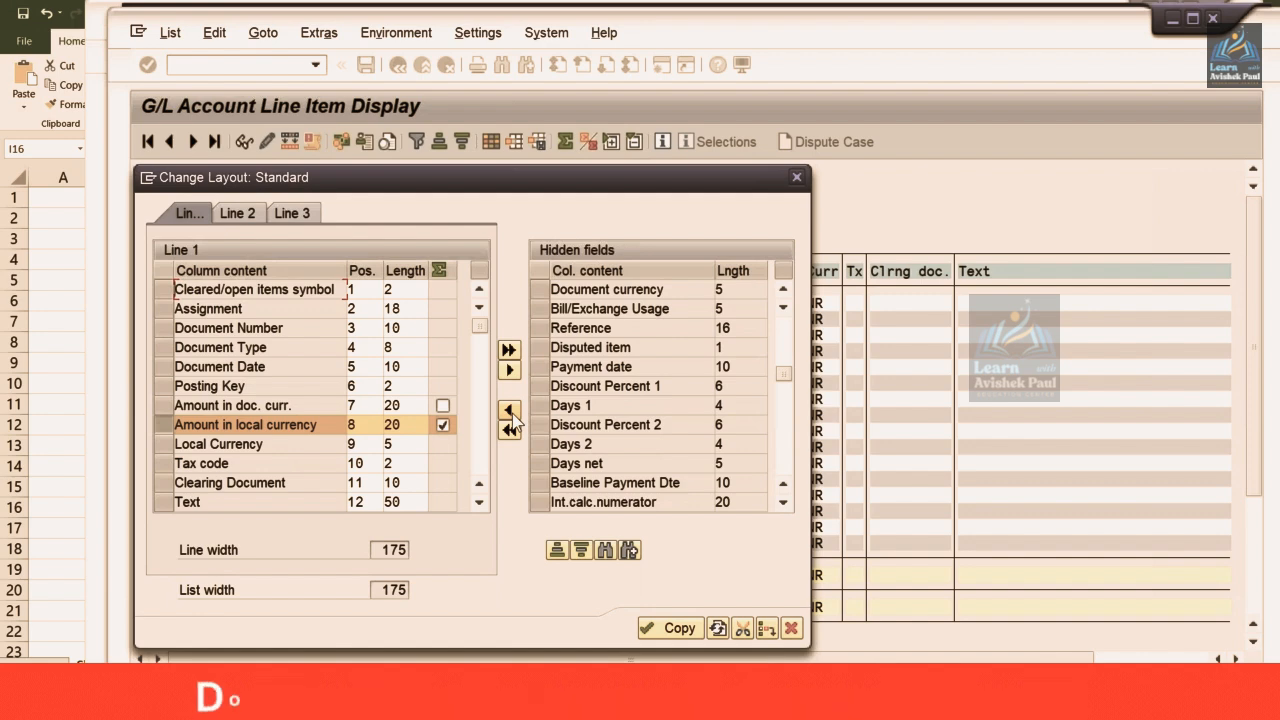
pyautogui.click(669, 632)
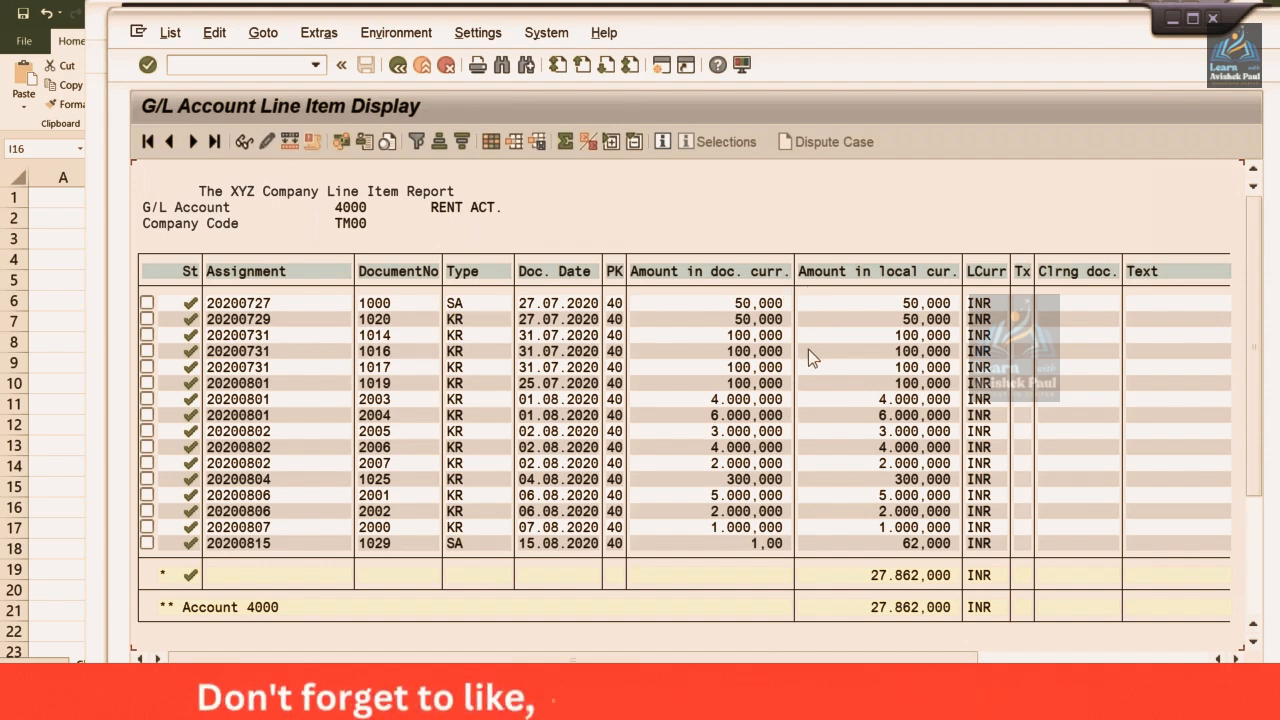
# Reopen the layout for changing and search the hidden fields for CUR until Document currency is selected.
pyautogui.click(491, 144)
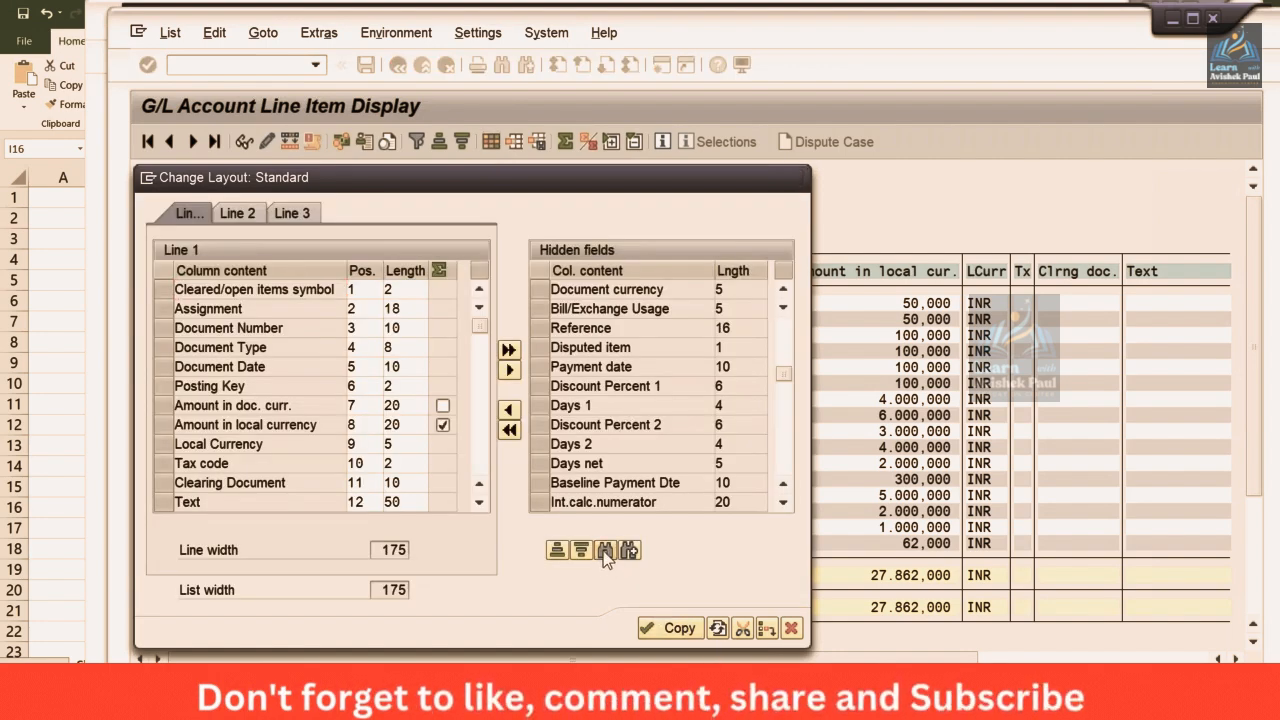
pyautogui.click(605, 551)
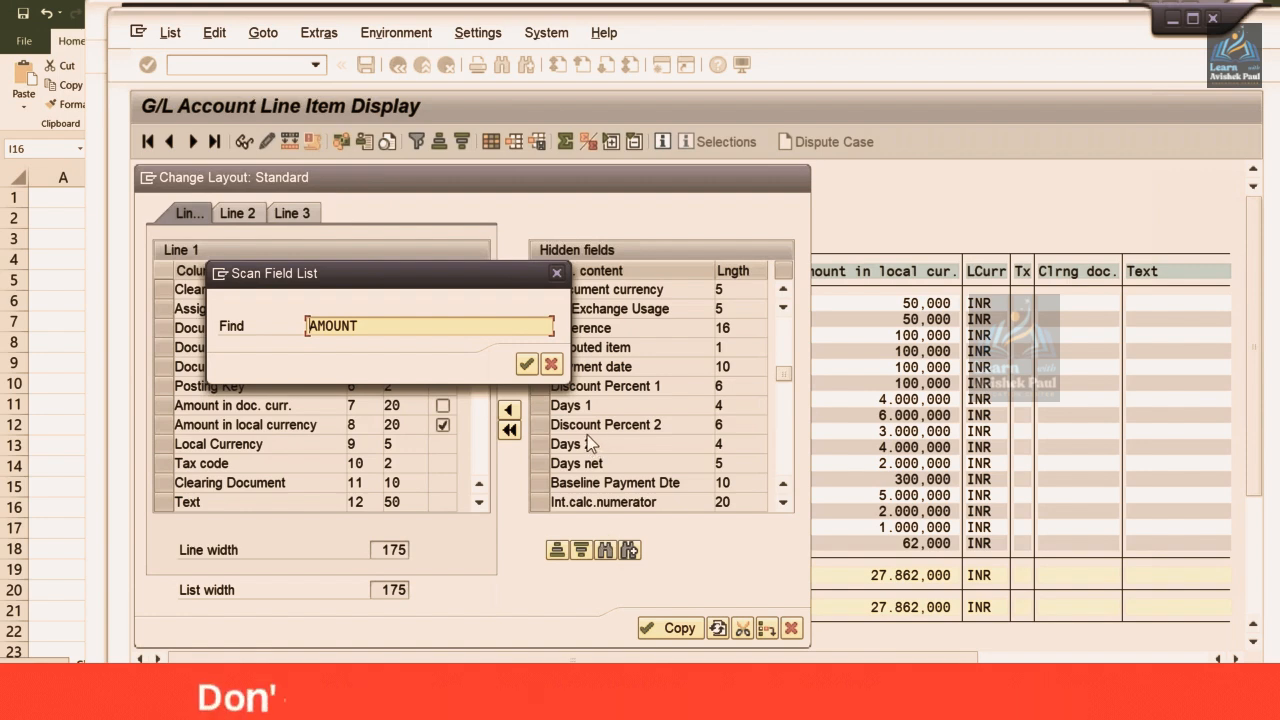
pyautogui.press('Delete')
pyautogui.press('Delete')
pyautogui.press('Delete')
pyautogui.press('Delete')
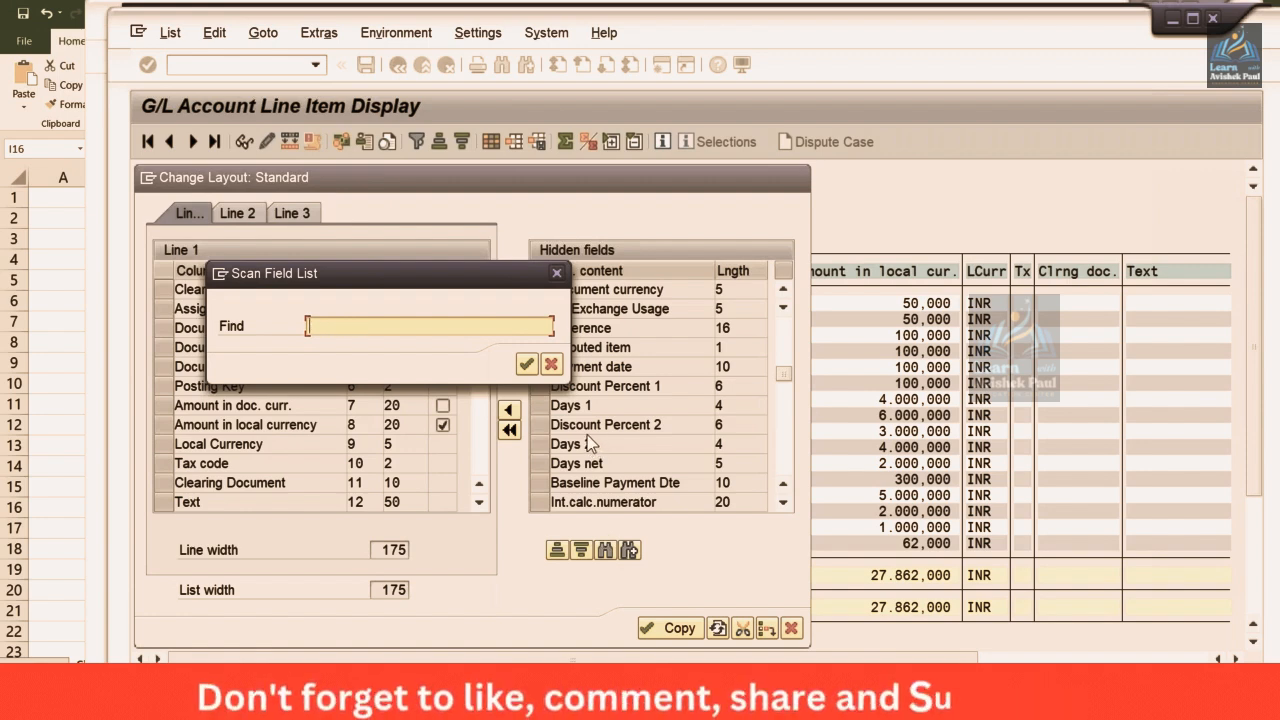
pyautogui.write('CUR')
pyautogui.press('Return')
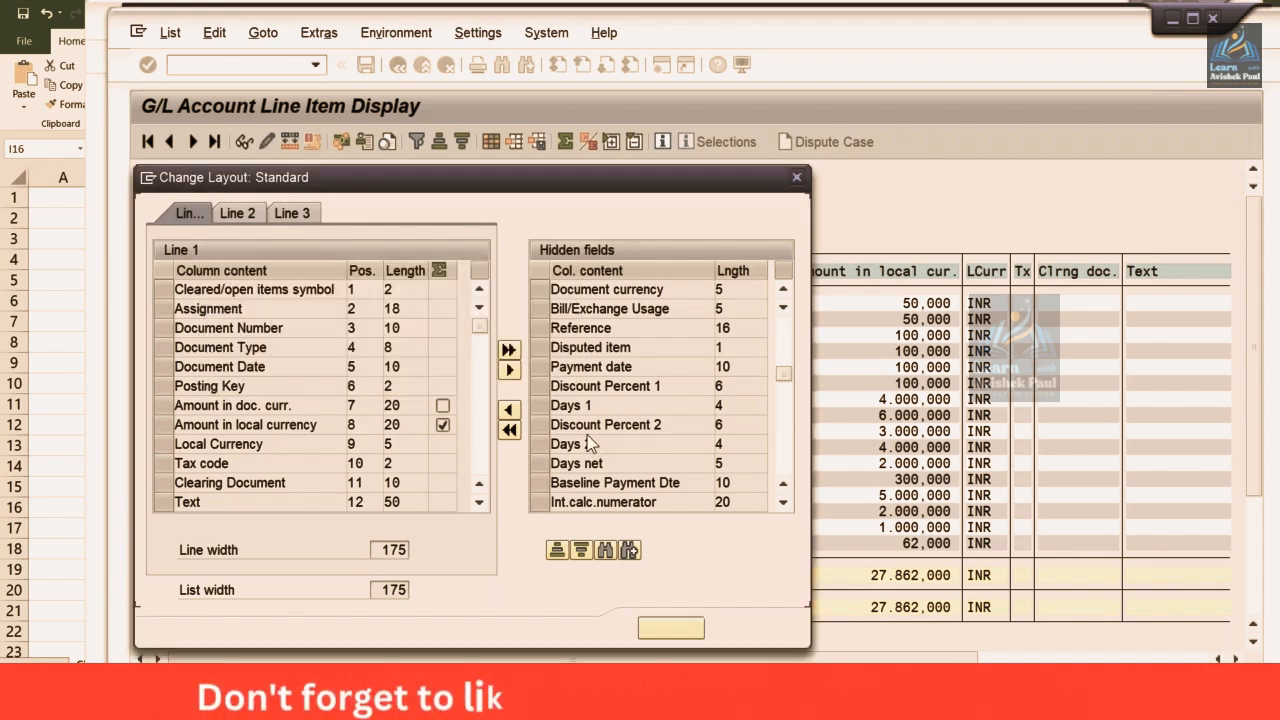
pyautogui.click(628, 552)
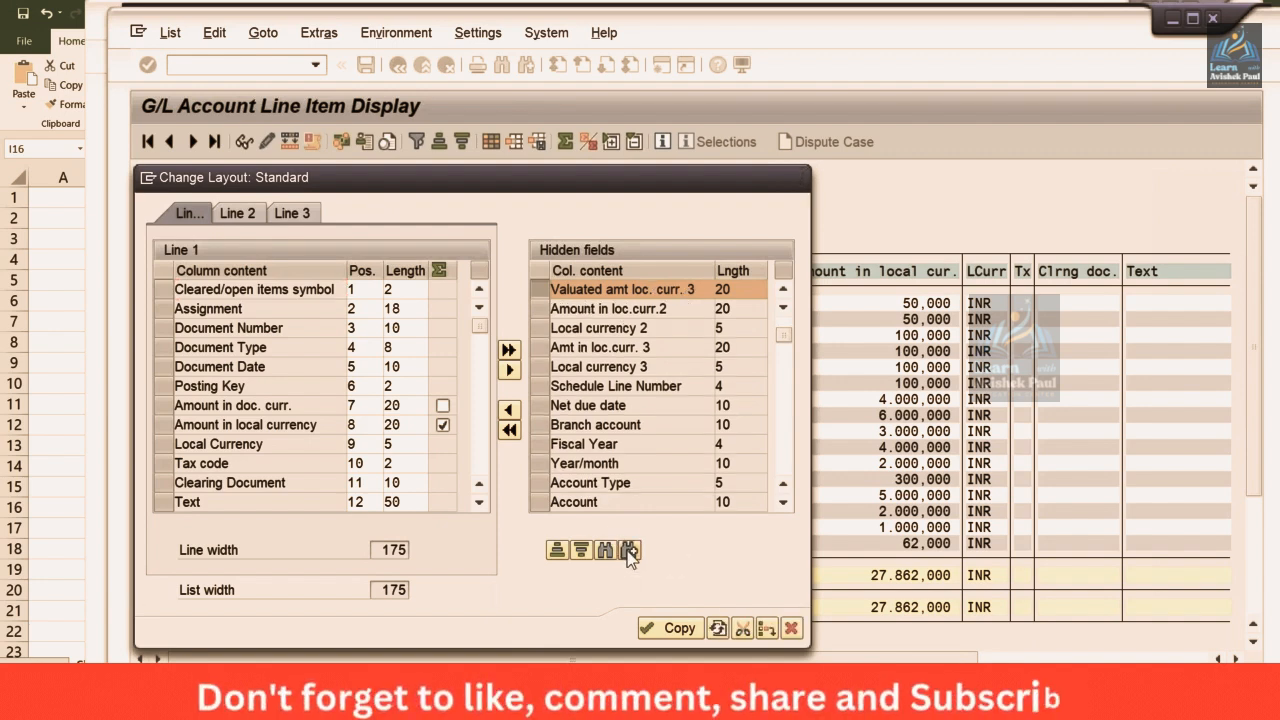
pyautogui.click(628, 552)
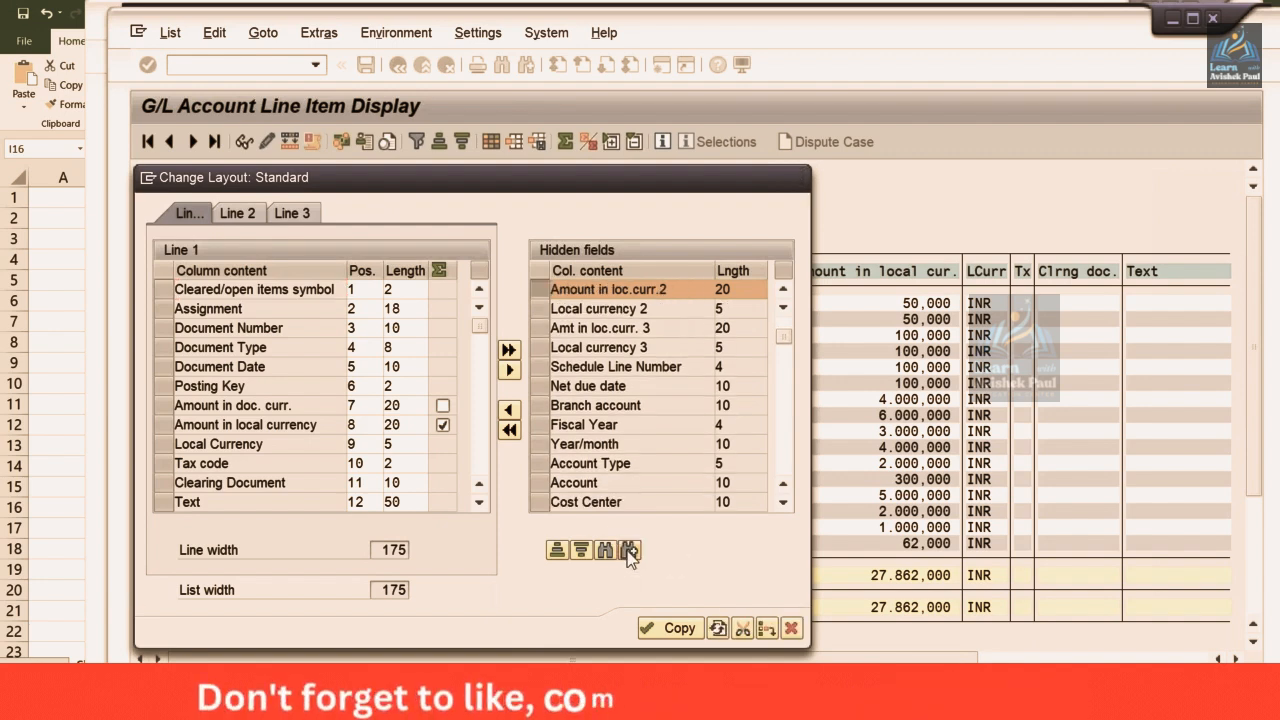
pyautogui.click(628, 552)
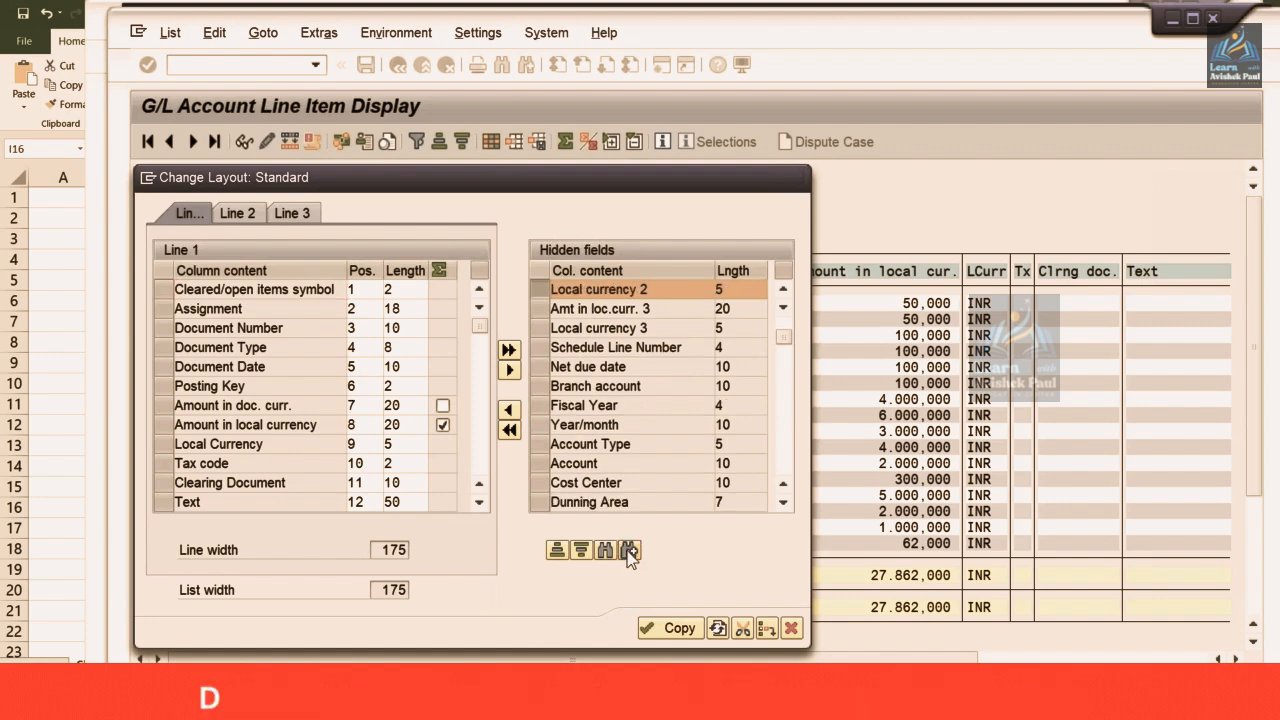
pyautogui.click(628, 552)
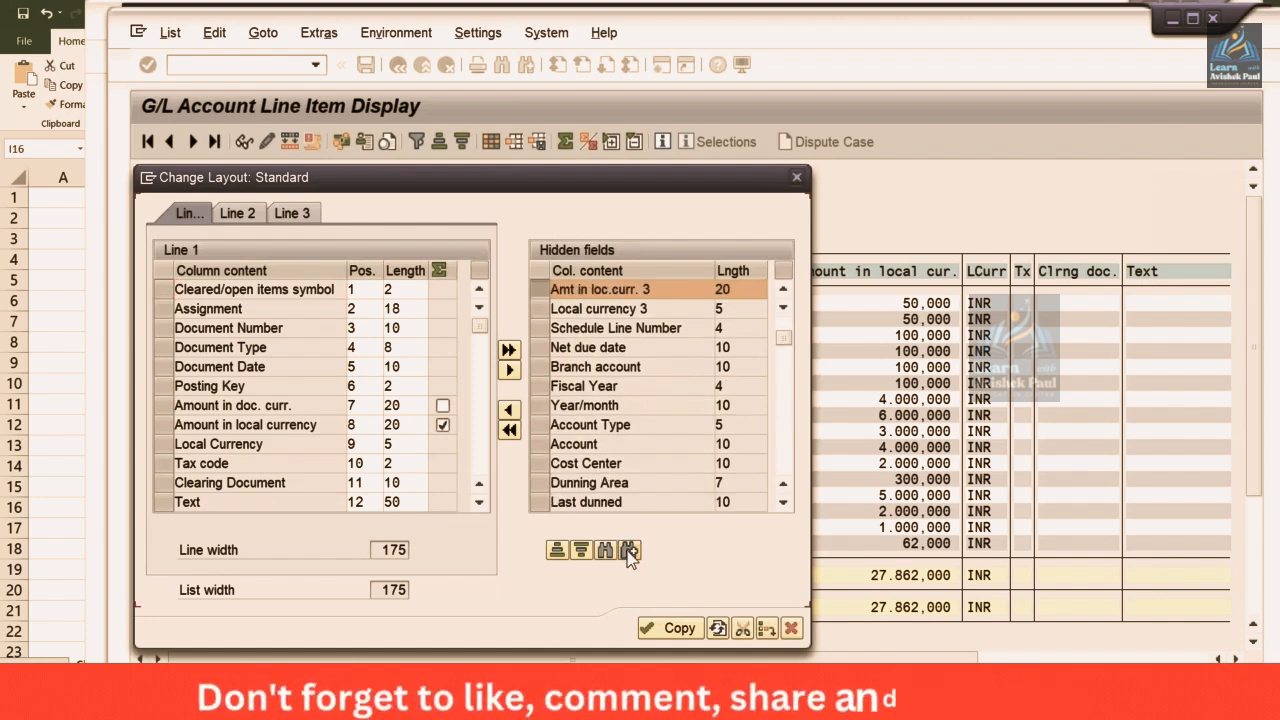
pyautogui.click(628, 552)
pyautogui.click(628, 552)
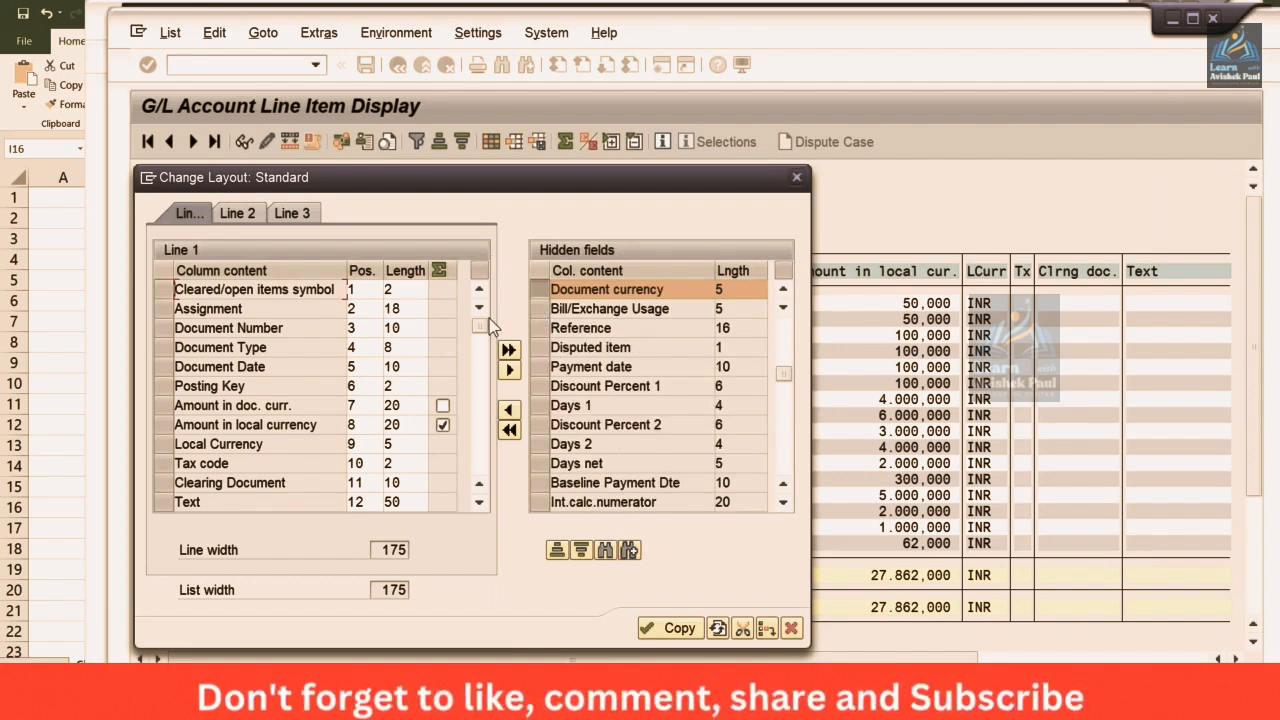
# Insert Document currency before the Amount in local currency column, apply the layout and examine the amount and currency of the USD line.
pyautogui.click(166, 423)
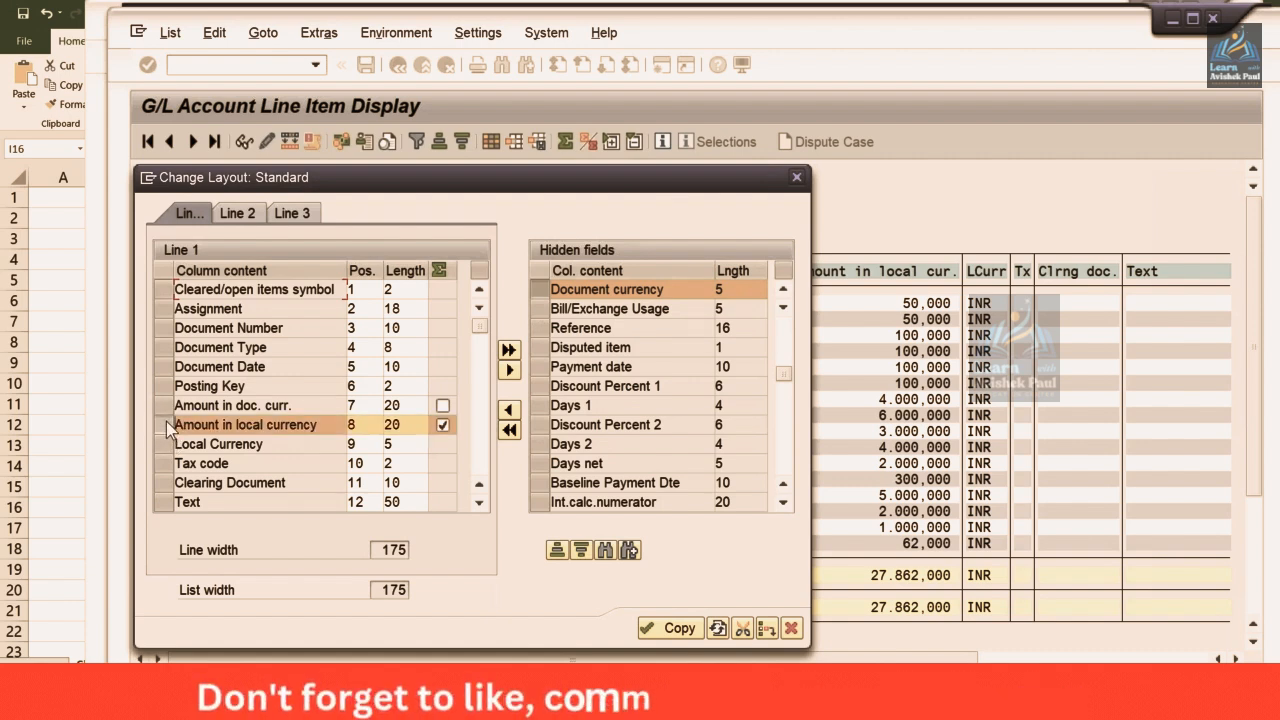
pyautogui.click(510, 411)
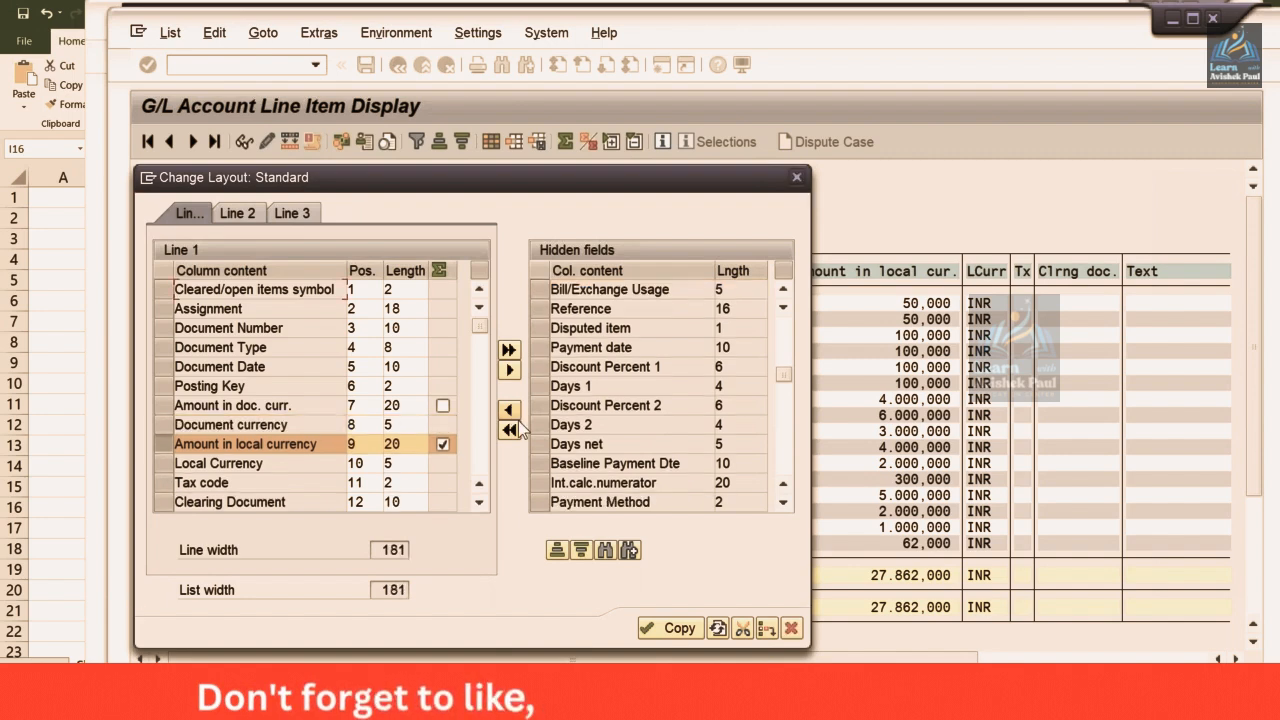
pyautogui.click(672, 626)
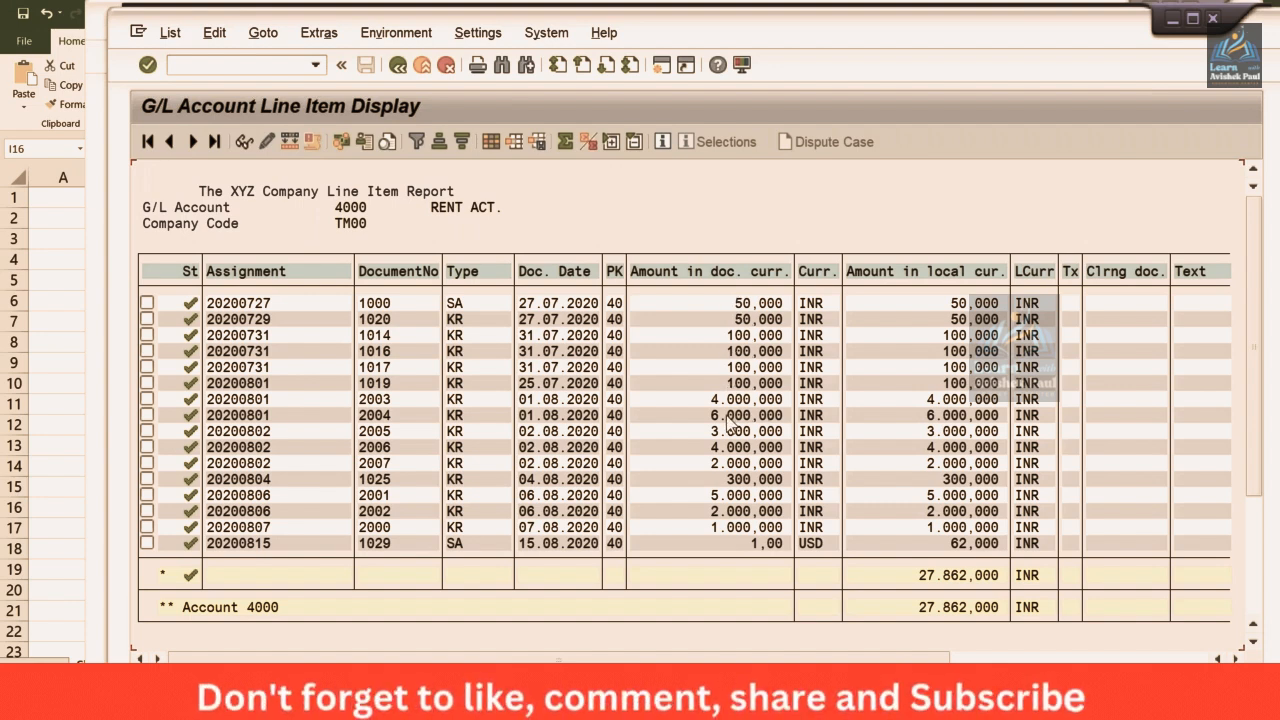
pyautogui.click(748, 542)
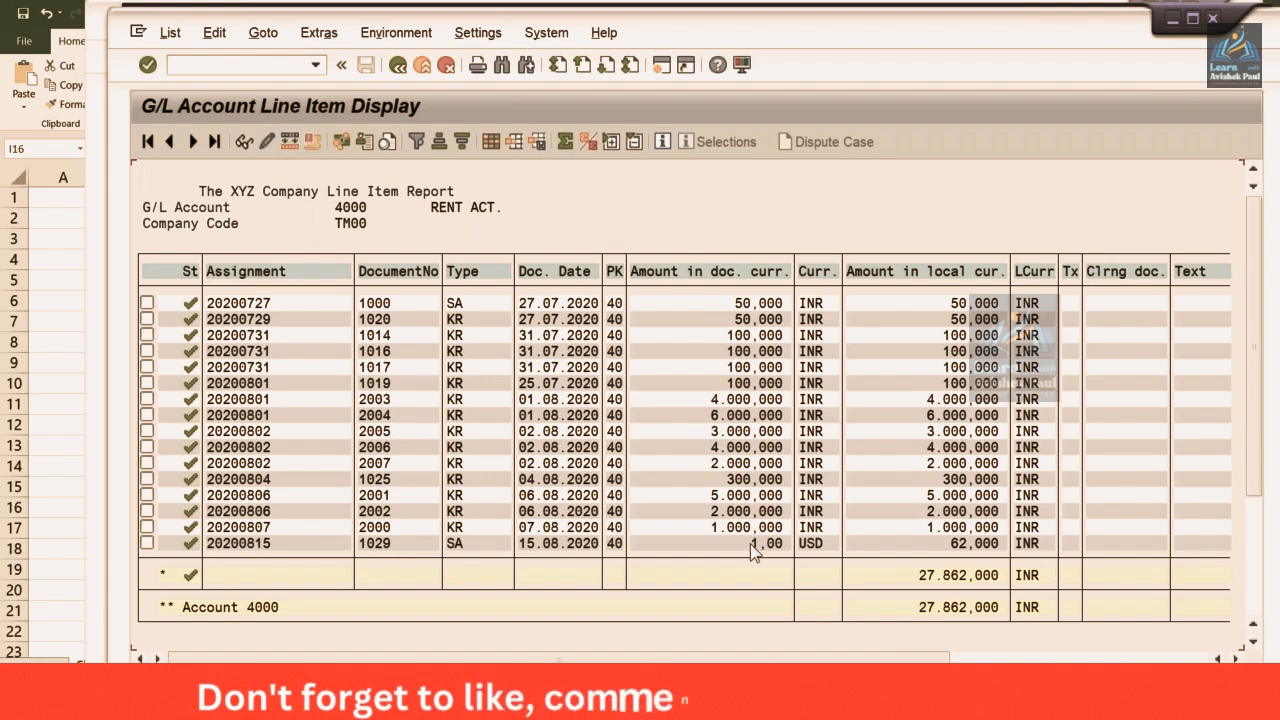
pyautogui.click(810, 545)
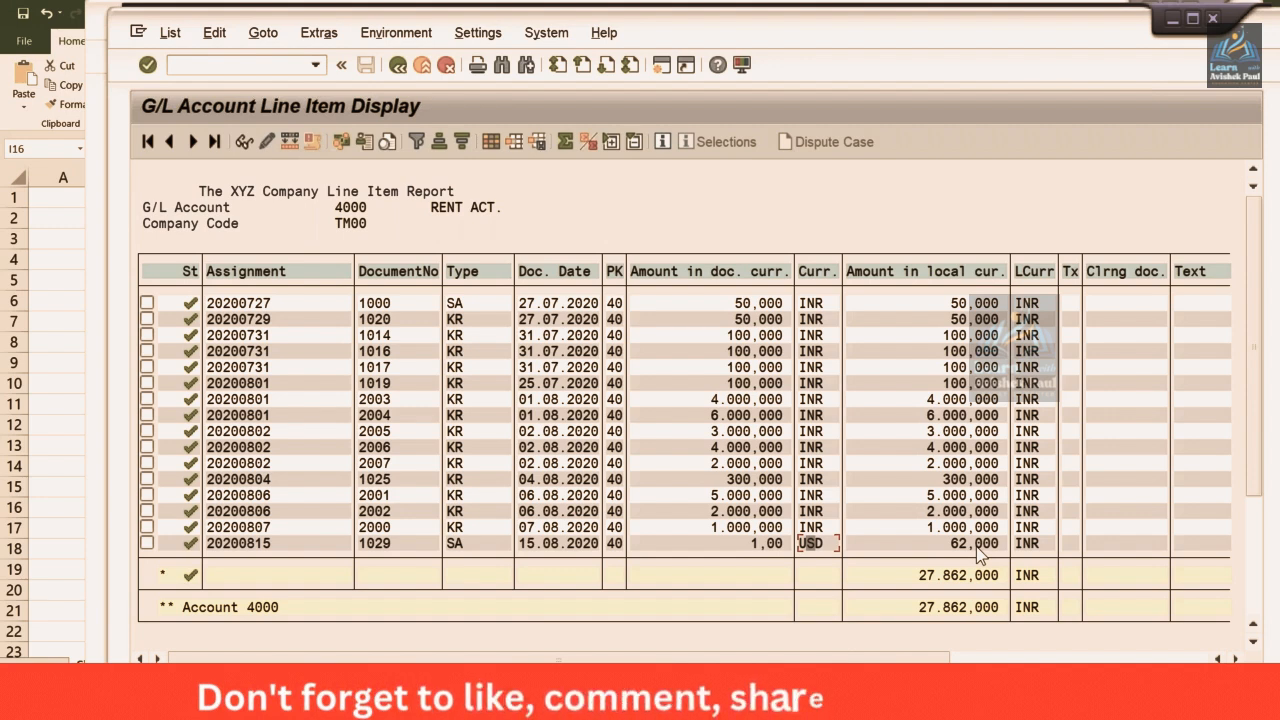
# Save the changed layout as /TEST1, overwriting the existing layout of that name.
pyautogui.click(537, 141)
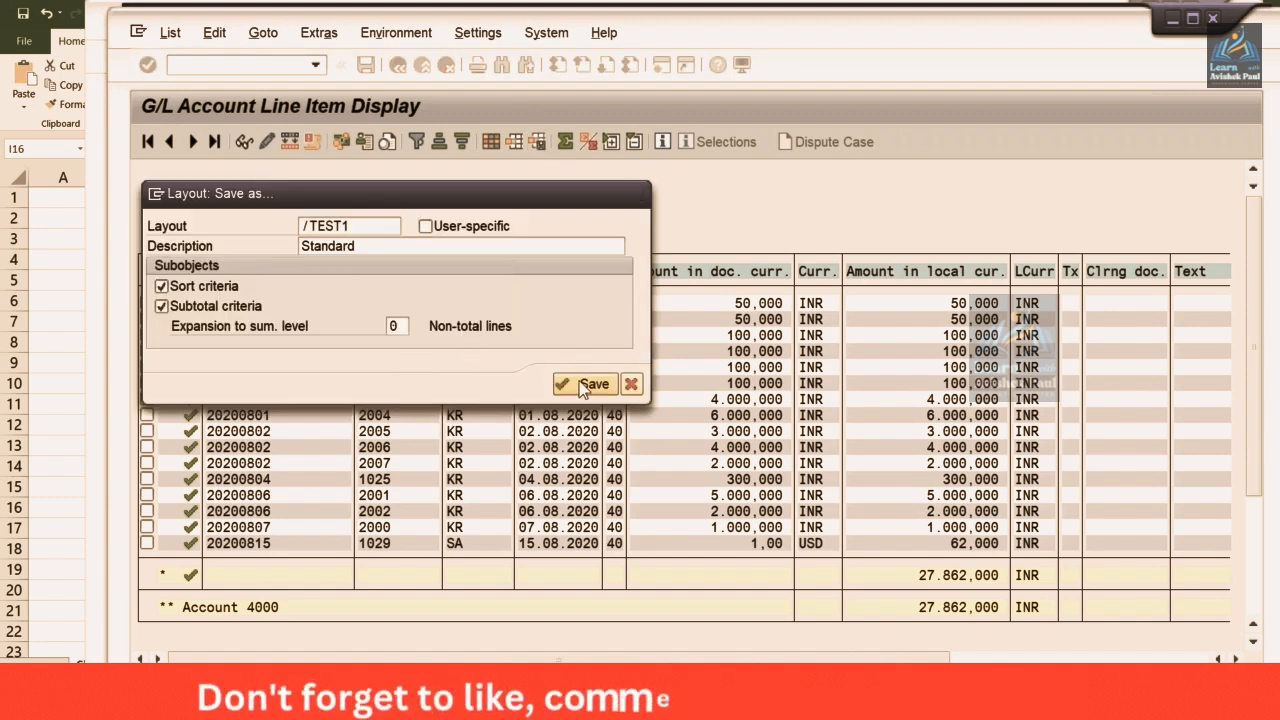
pyautogui.click(580, 384)
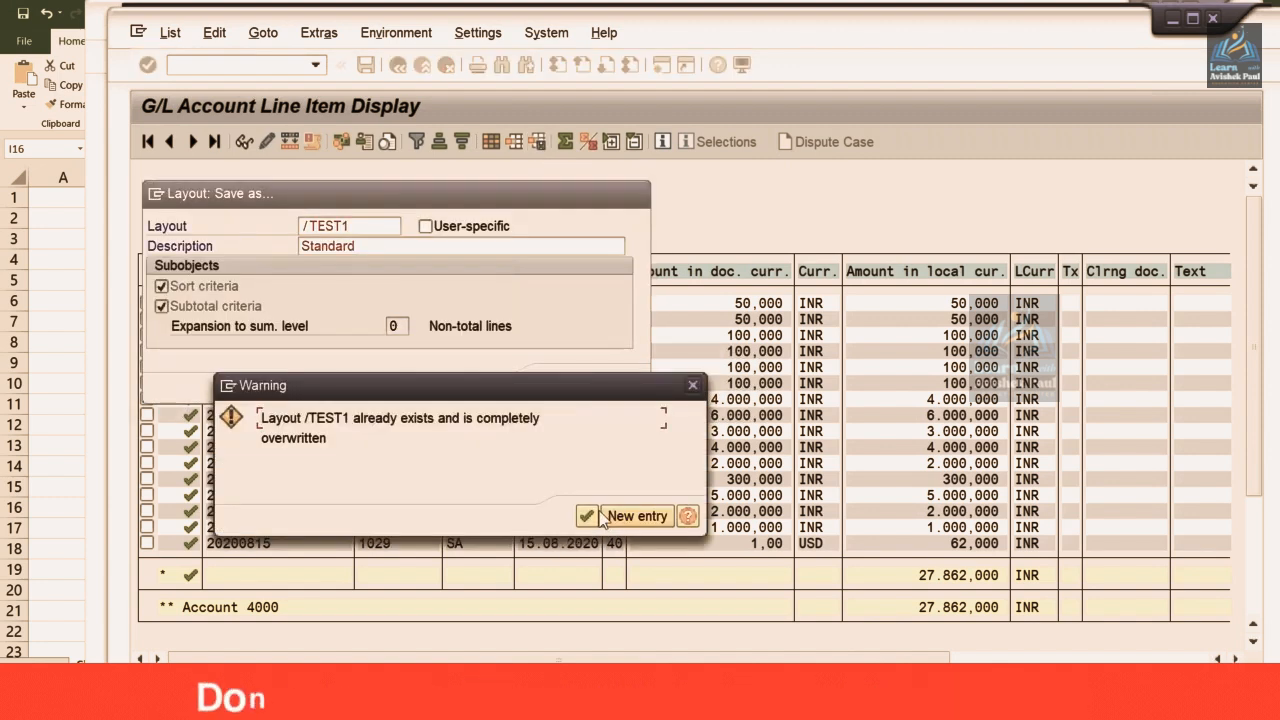
pyautogui.click(587, 516)
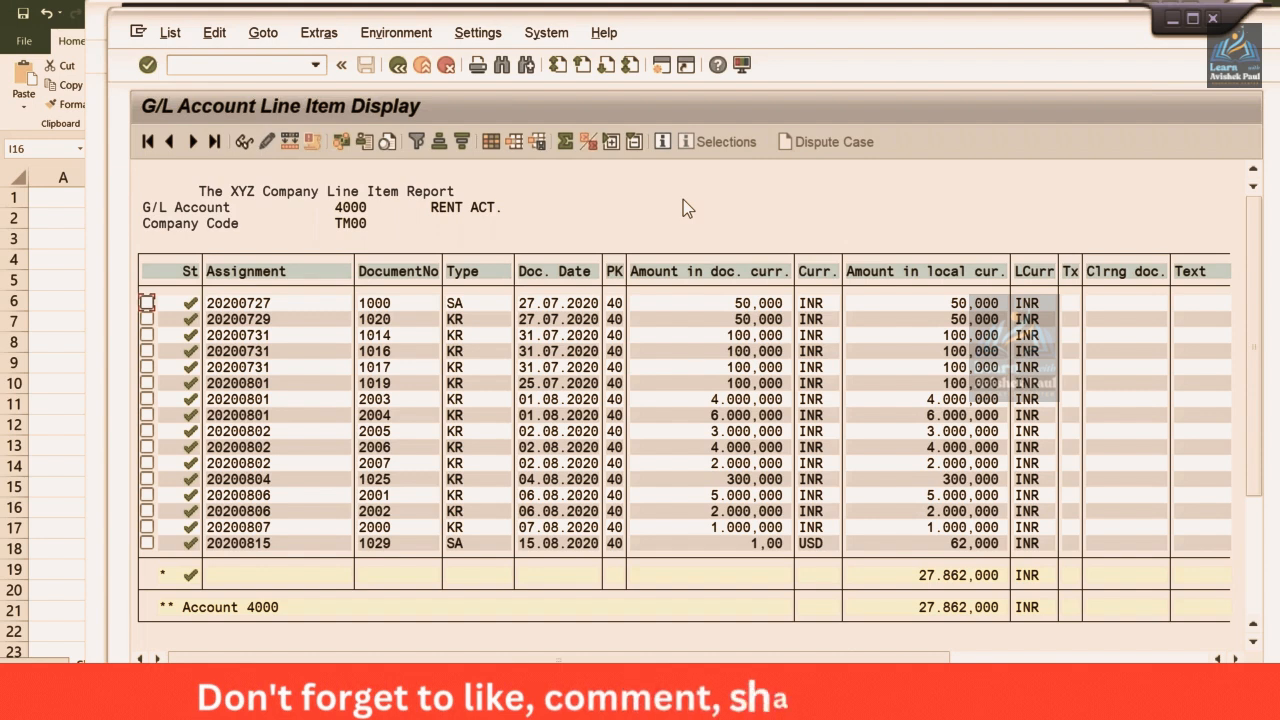
pyautogui.click(836, 210)
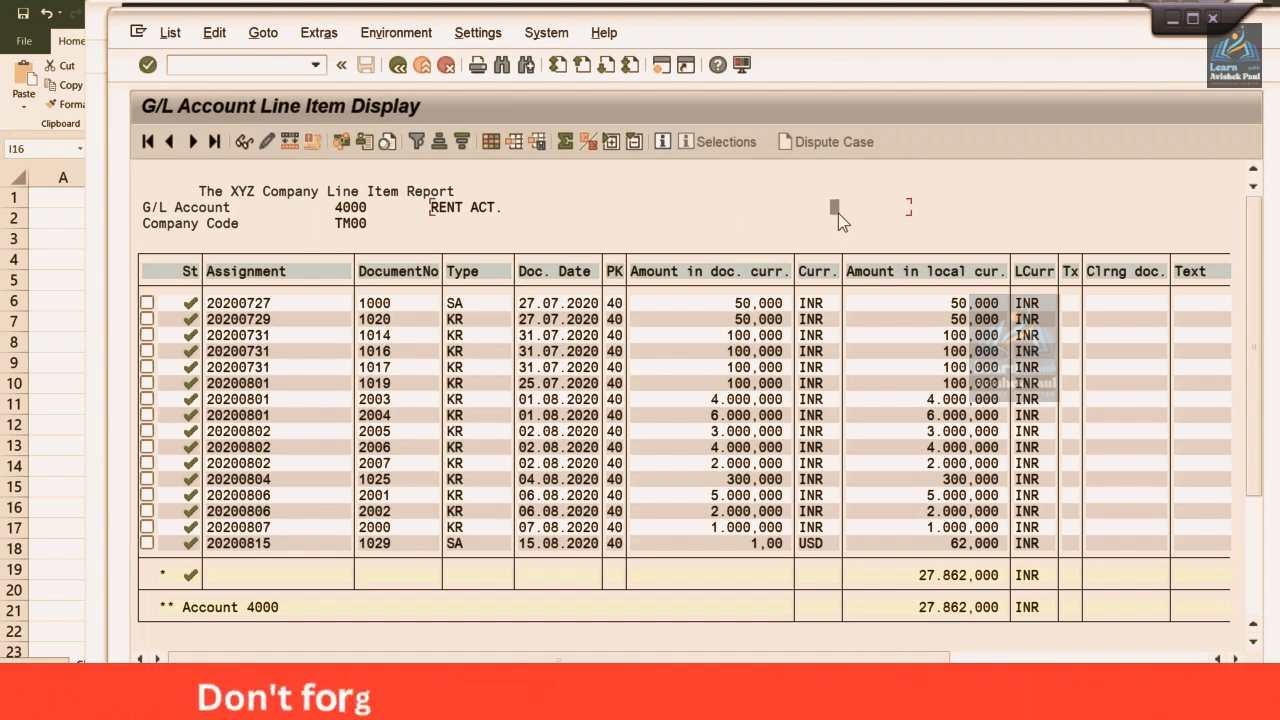